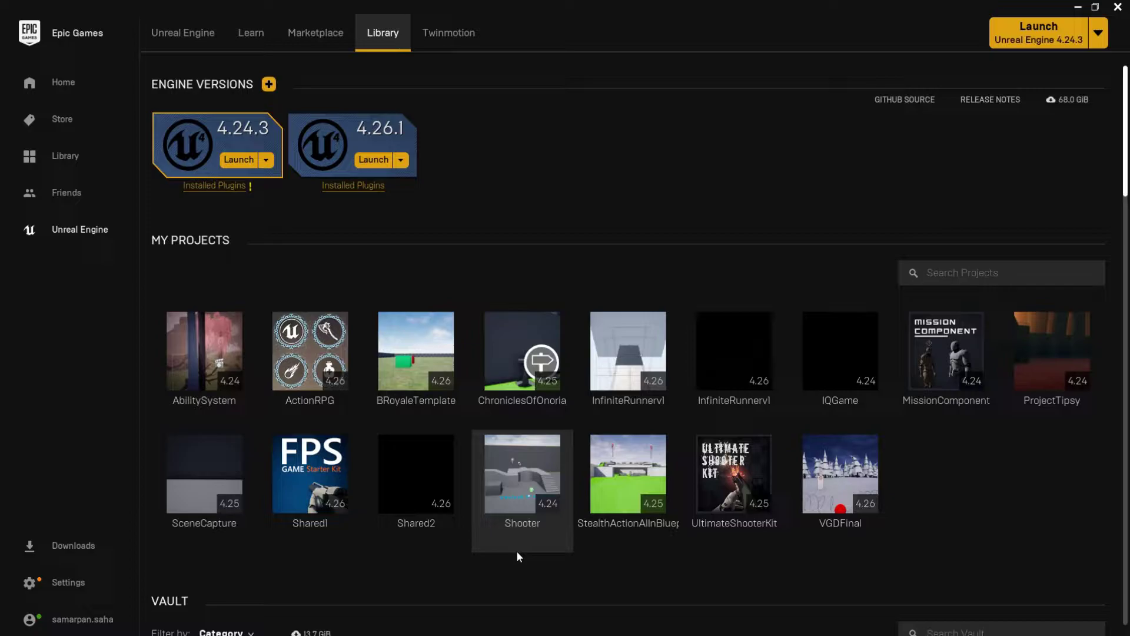
# Step: Launch engine version 4.26.1 from the Epic Games Launcher library
pyautogui.scroll(-1, 517, 552)
pyautogui.scroll(1, 517, 552)
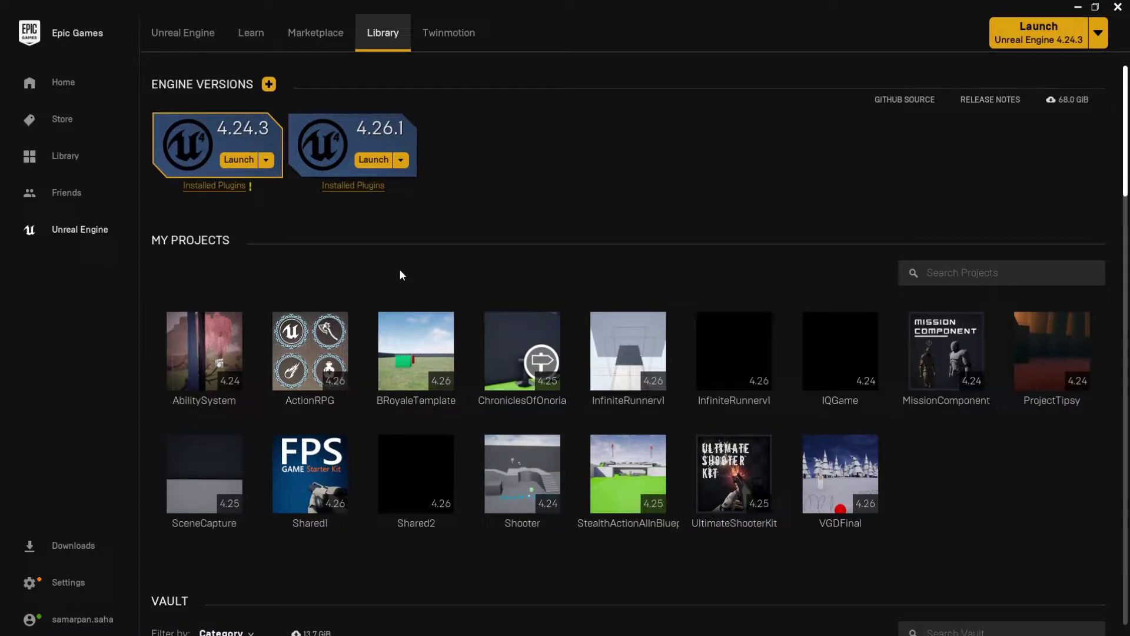
pyautogui.click(371, 160)
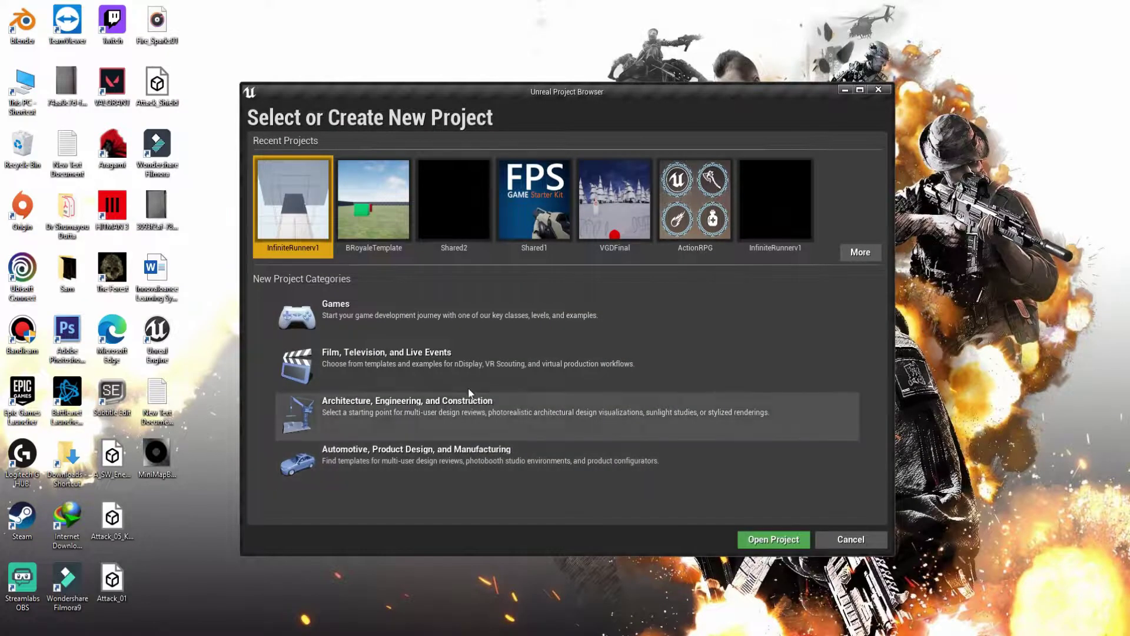
# Step: Create a Games > Third Person Blueprint project named DungeonCrawler
pyautogui.click(413, 324)
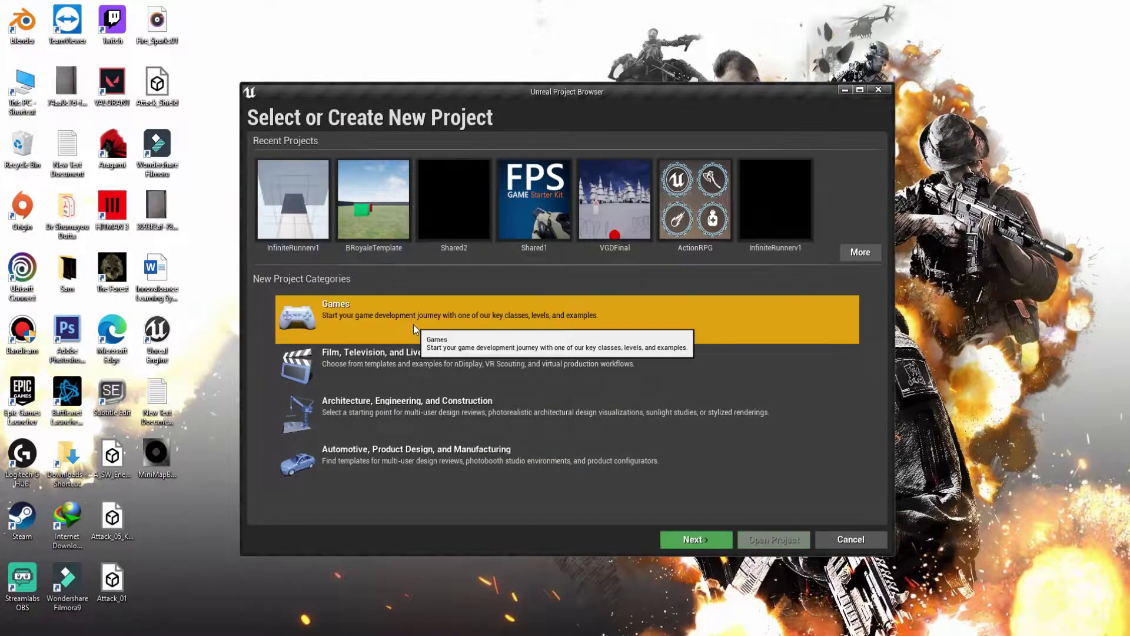
pyautogui.click(686, 540)
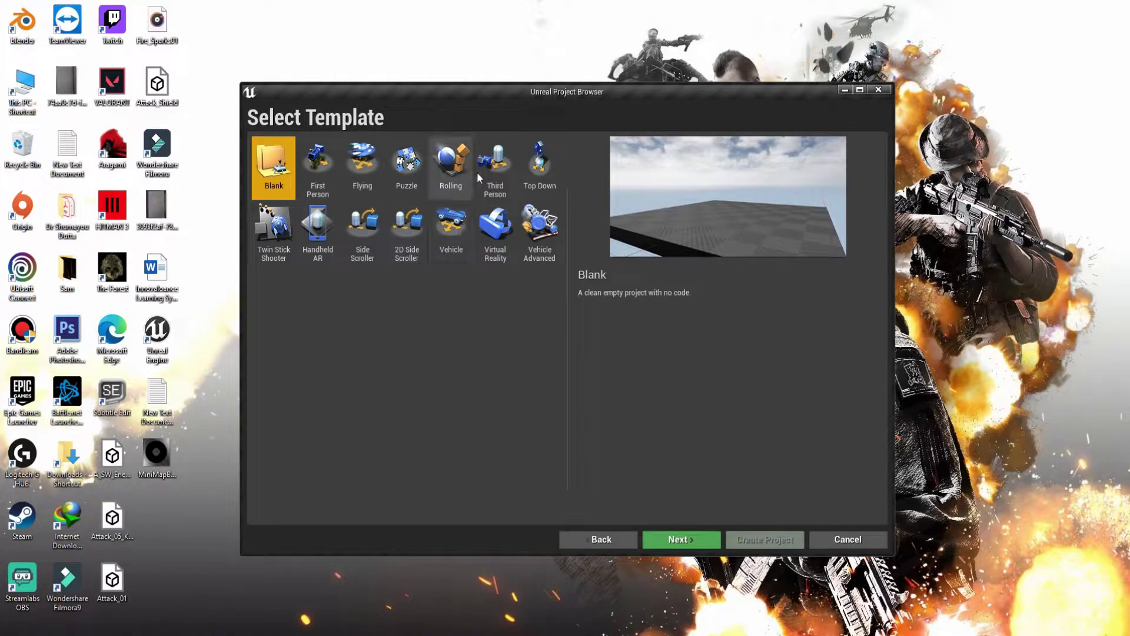
pyautogui.click(503, 168)
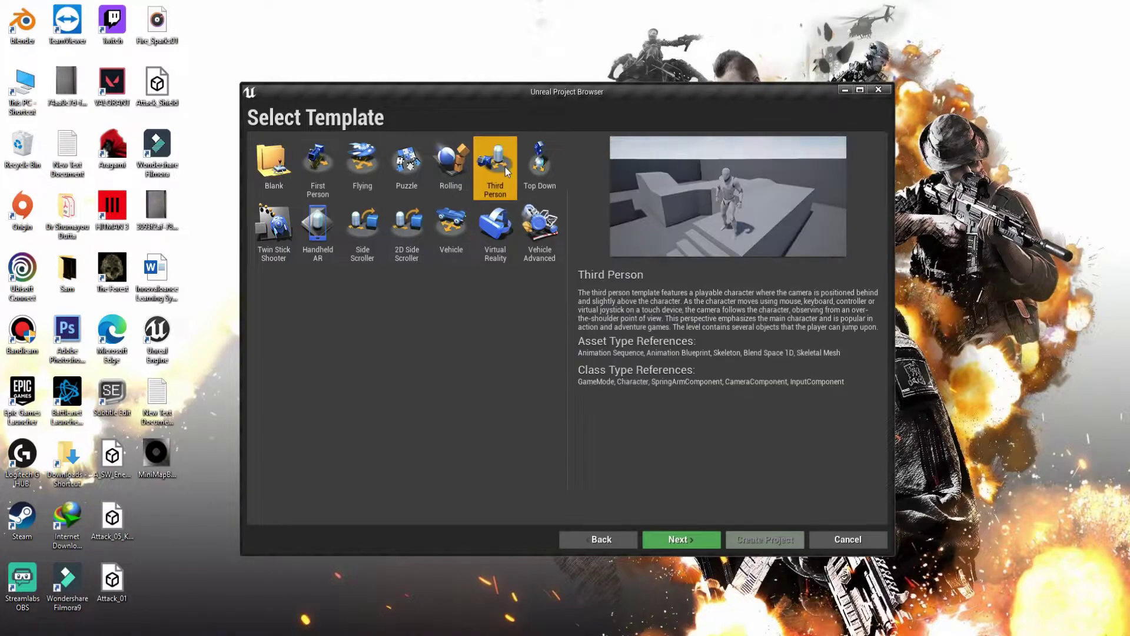
pyautogui.click(685, 539)
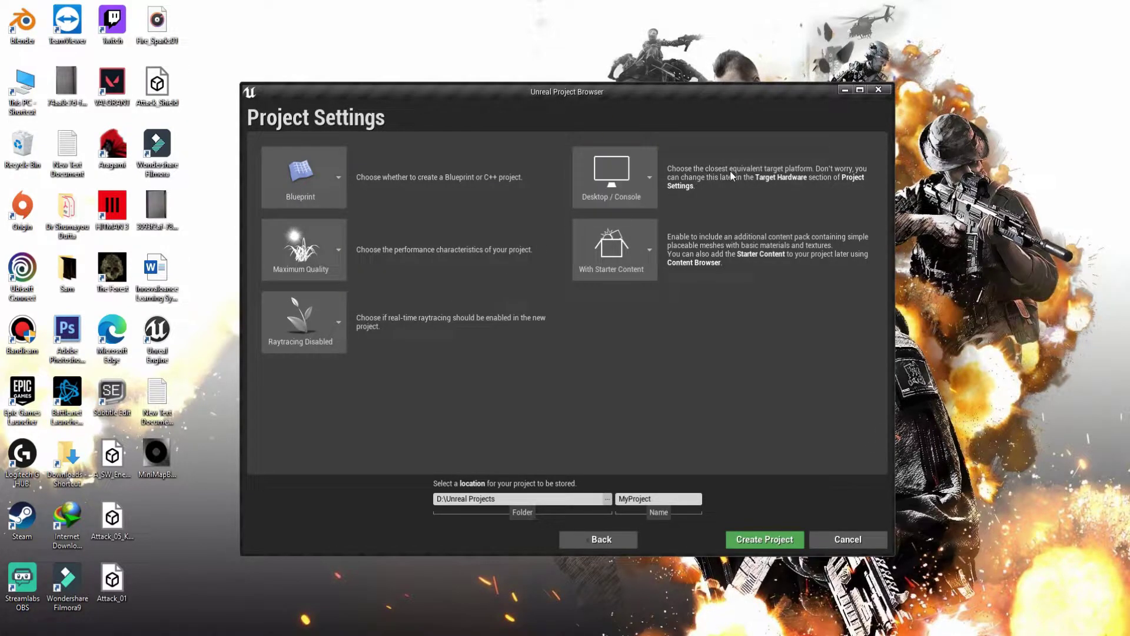
pyautogui.click(654, 499)
pyautogui.write('D')
pyautogui.click(758, 537)
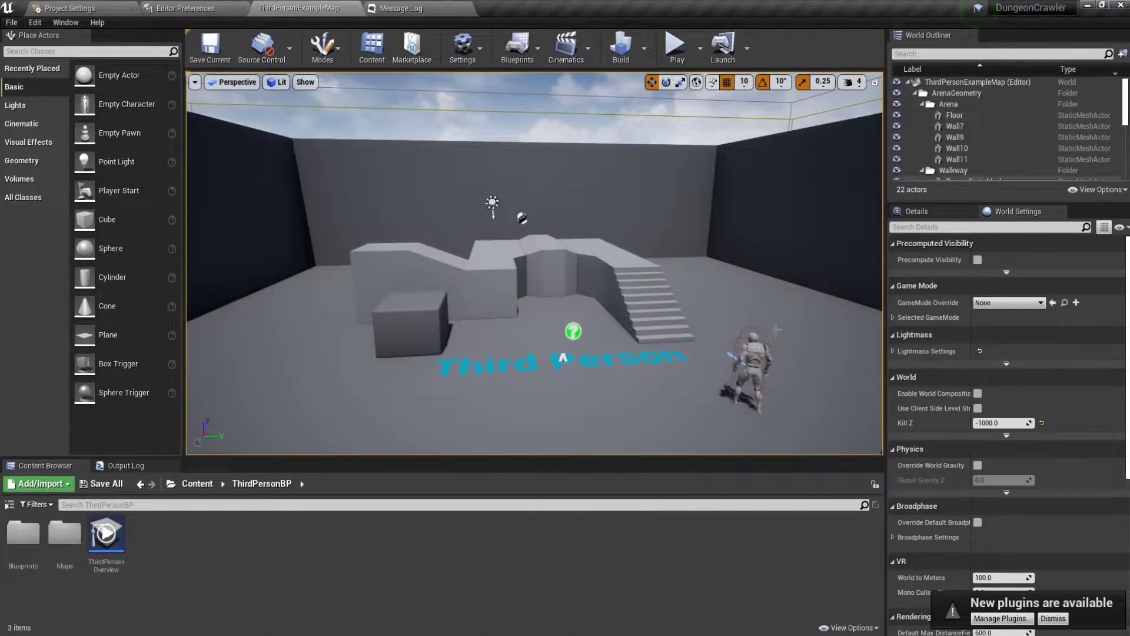
pyautogui.click(1088, 4)
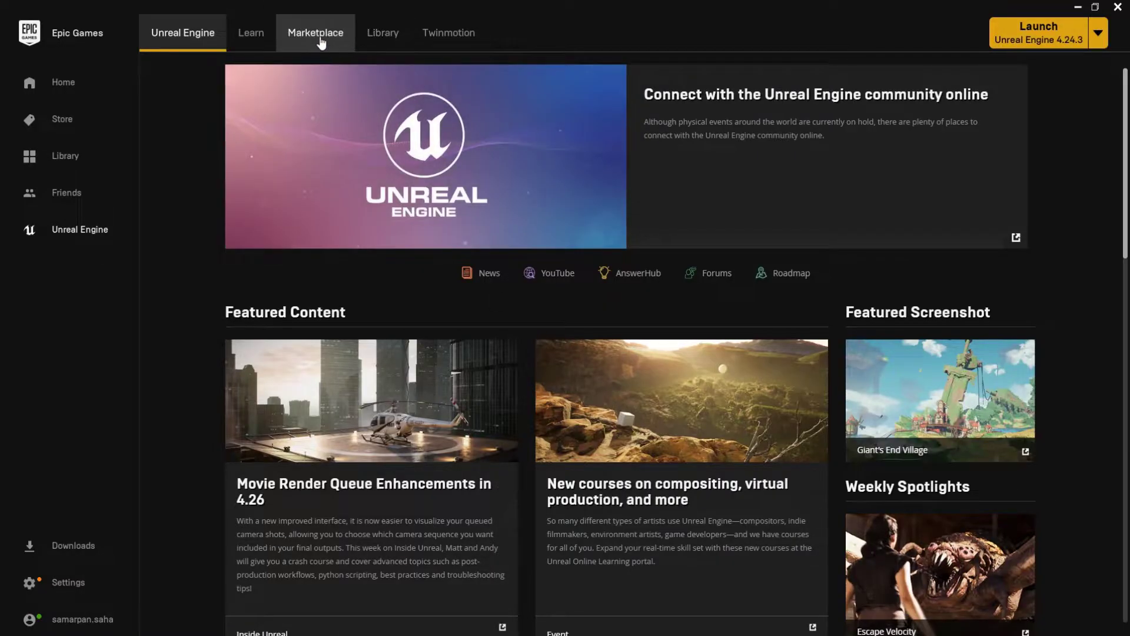
pyautogui.click(382, 41)
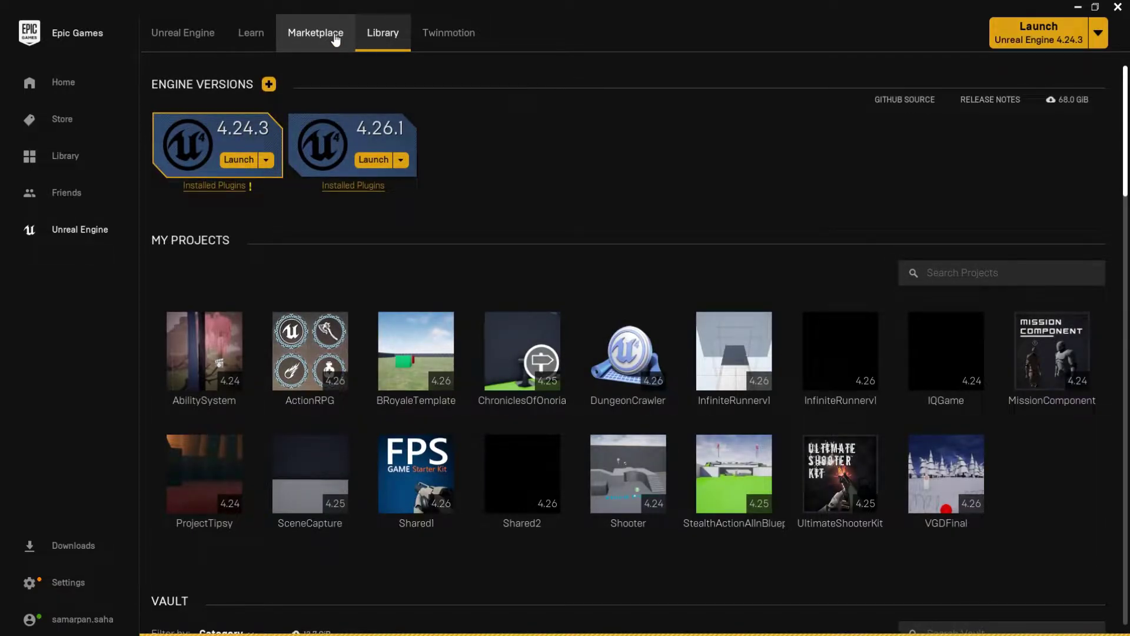
pyautogui.click(335, 39)
pyautogui.click(872, 206)
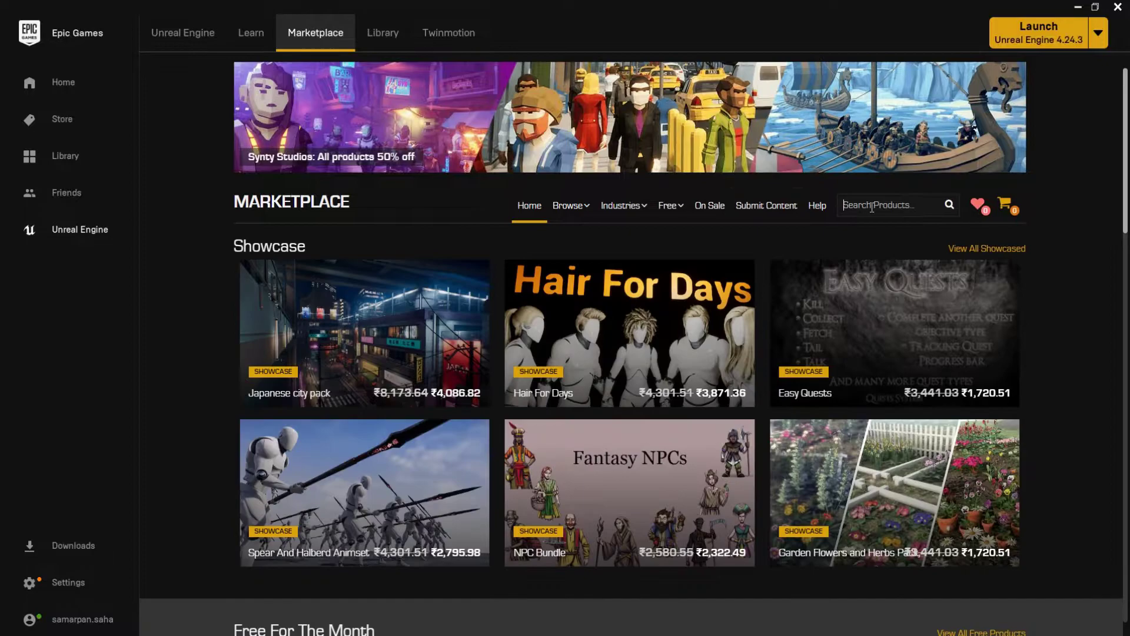
pyautogui.write('weapon')
pyautogui.press('Return')
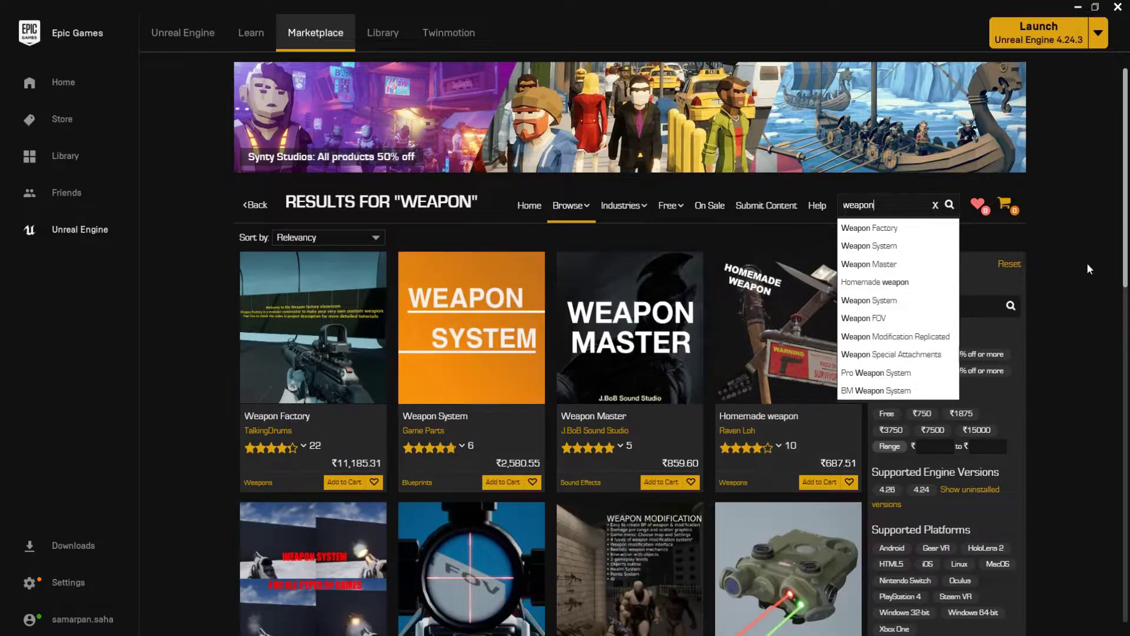
pyautogui.click(1077, 283)
pyautogui.click(887, 414)
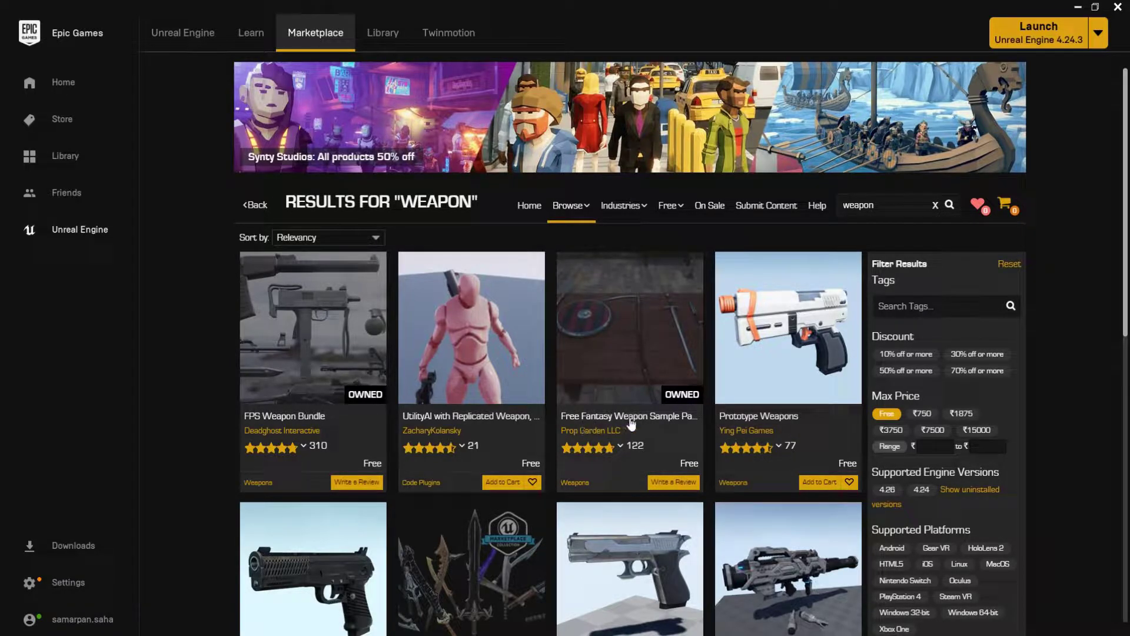
pyautogui.scroll(-2, 620, 419)
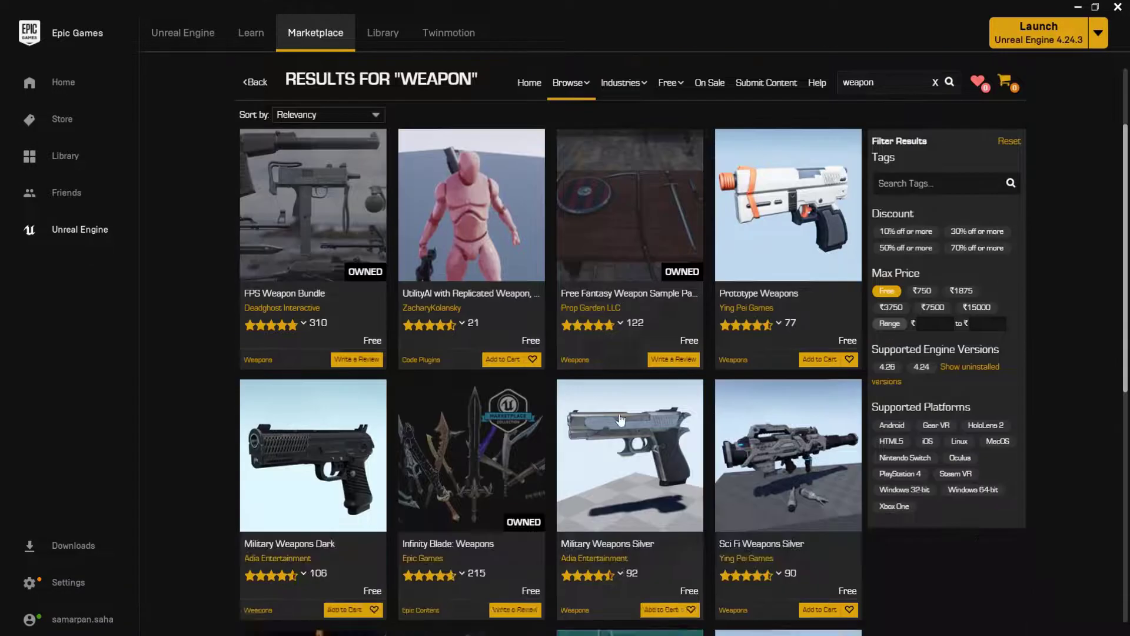
pyautogui.scroll(-1, 620, 420)
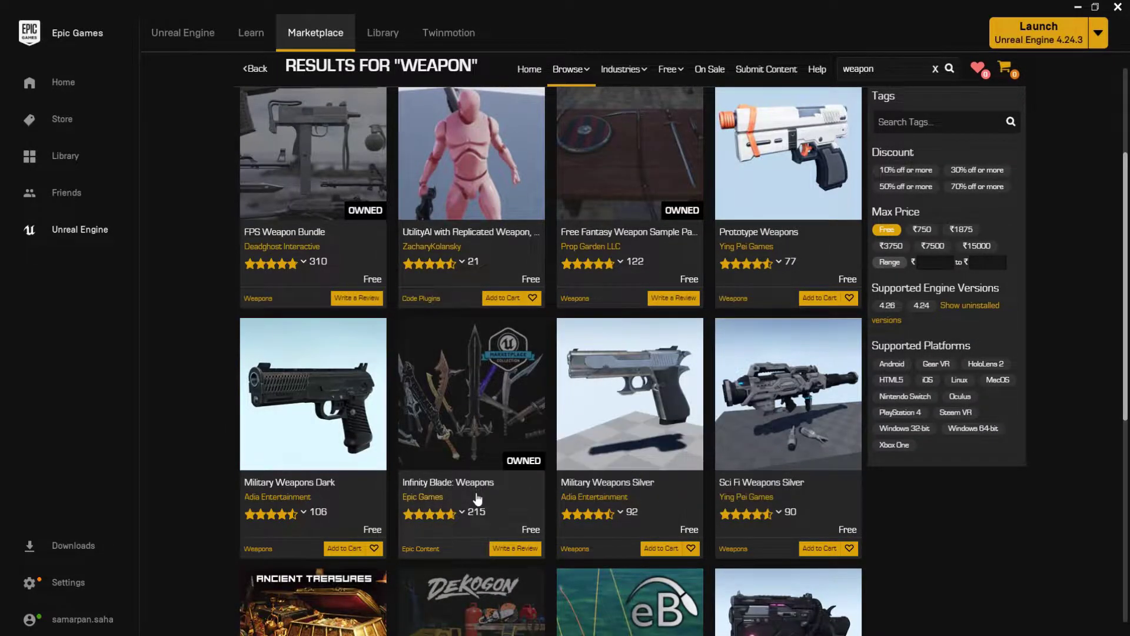
pyautogui.scroll(-2, 478, 498)
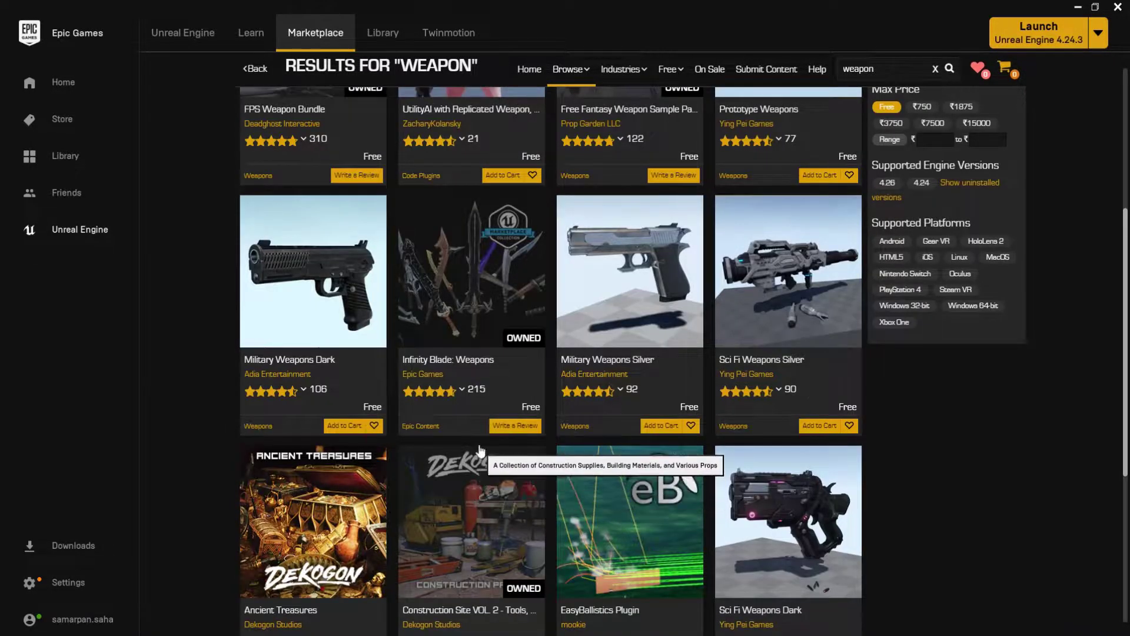
pyautogui.scroll(-3, 526, 355)
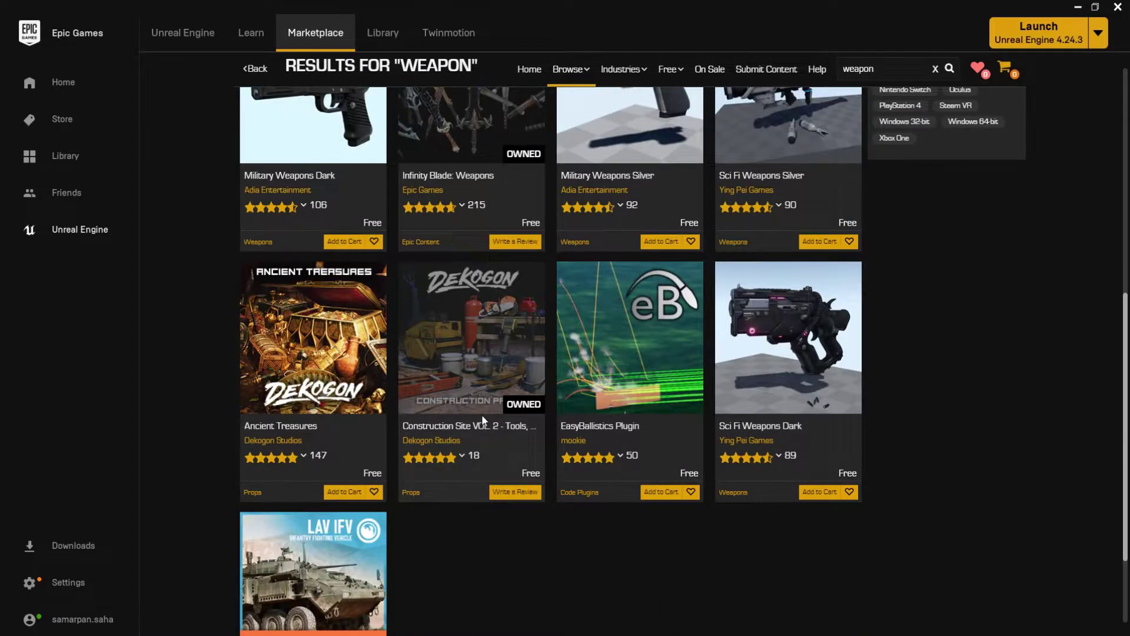
pyautogui.scroll(-2, 482, 415)
pyautogui.scroll(4, 482, 414)
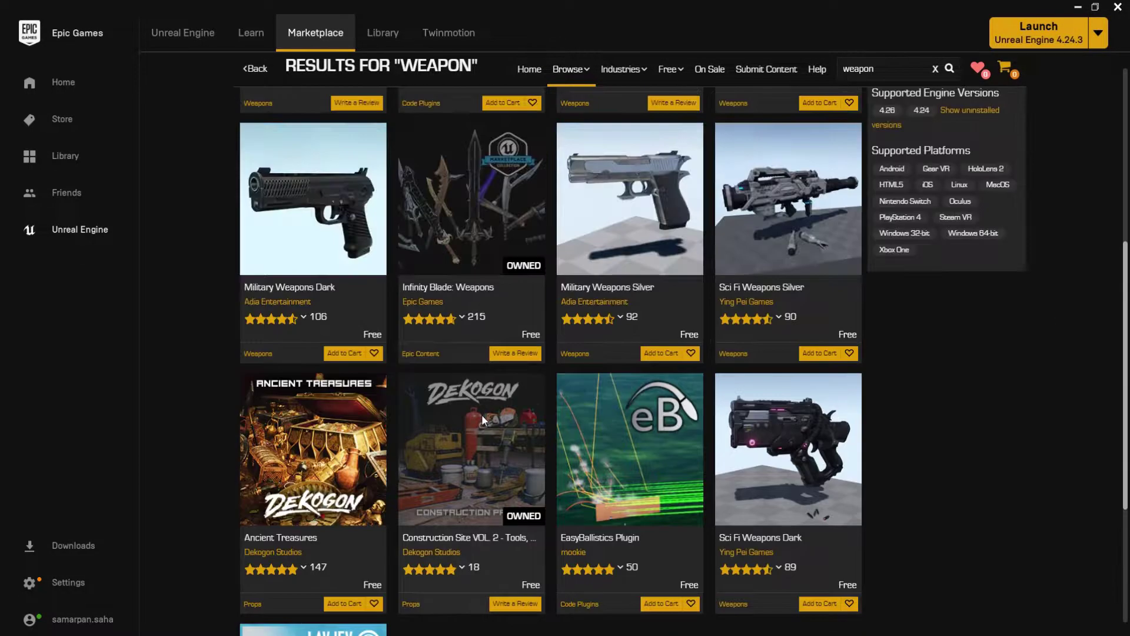
pyautogui.scroll(4, 481, 414)
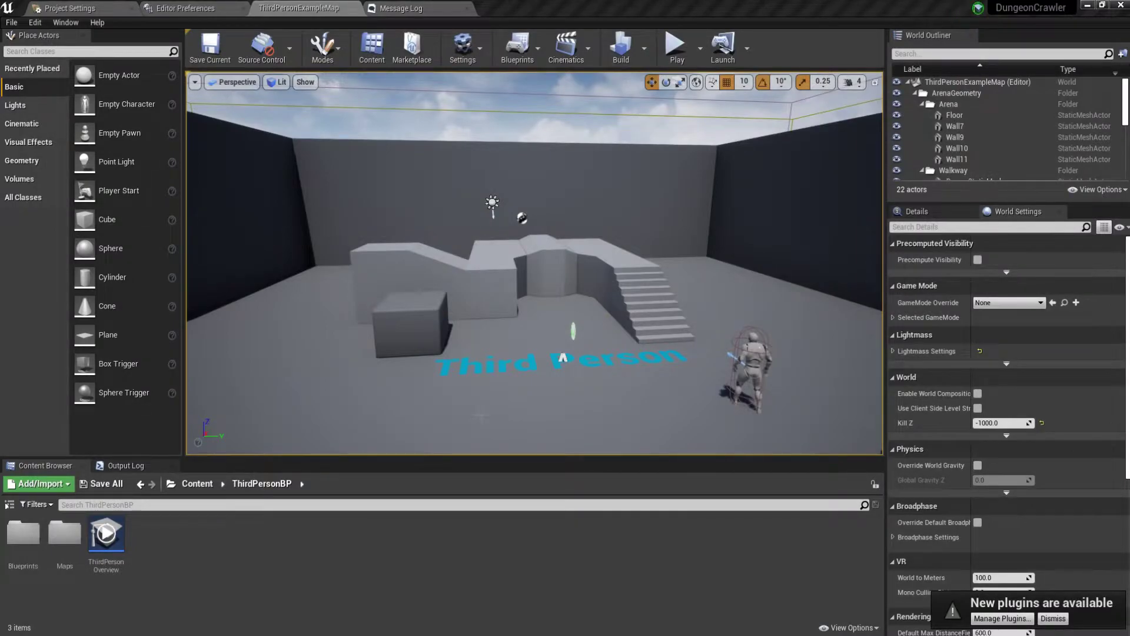
# Step: Bring up the Epic Games Launcher and list the Marketplace's free-for-the-month products
pyautogui.click(985, 635)
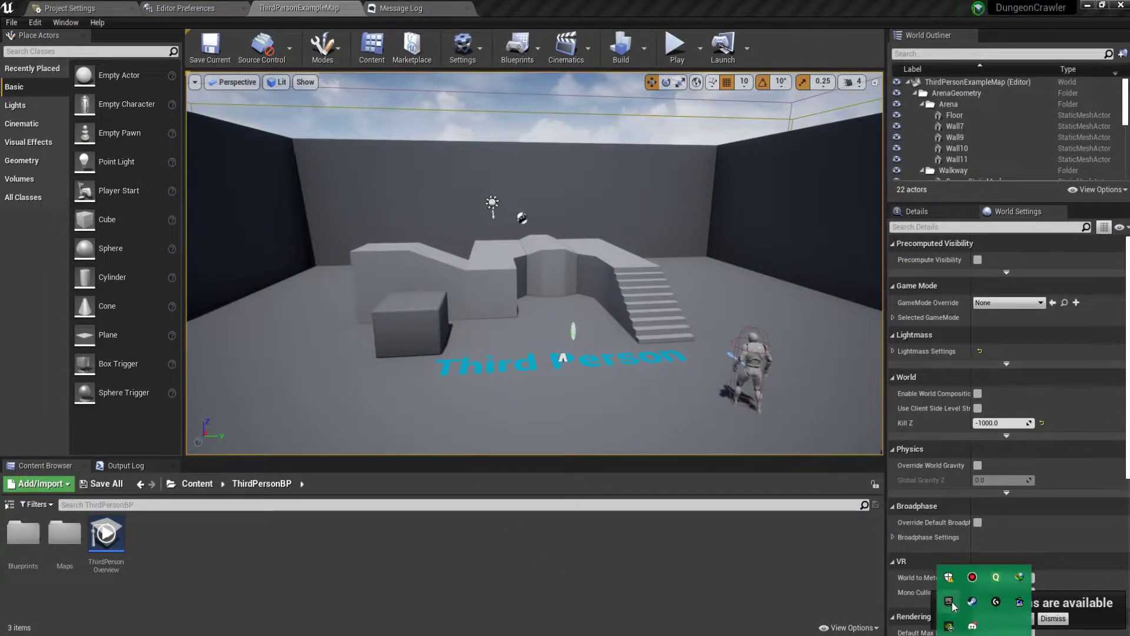
pyautogui.click(950, 602)
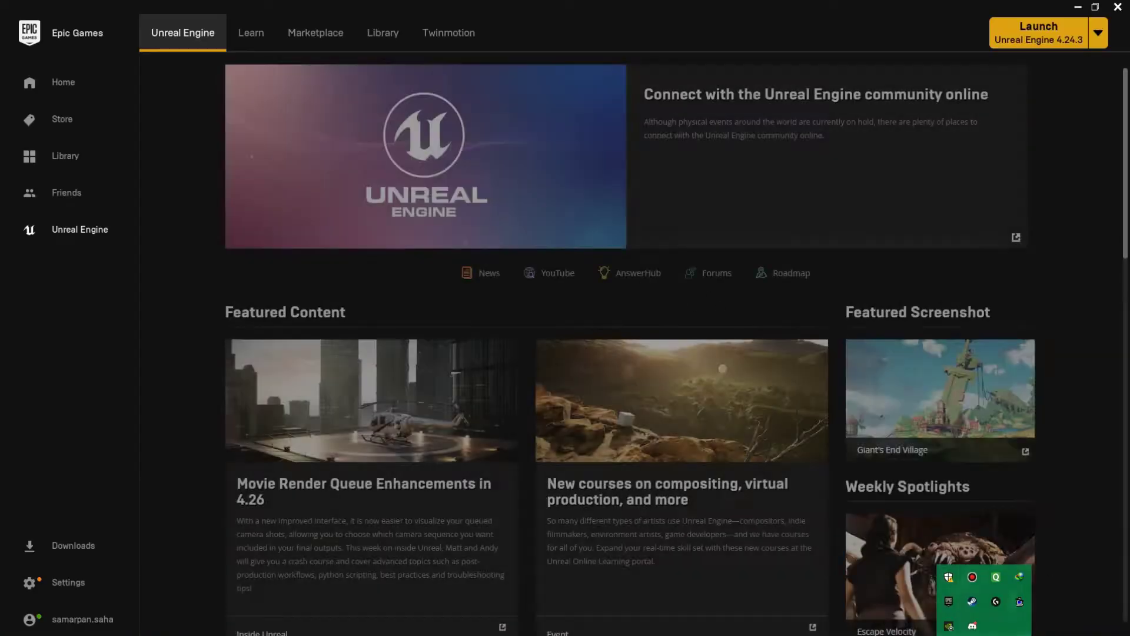
pyautogui.click(318, 34)
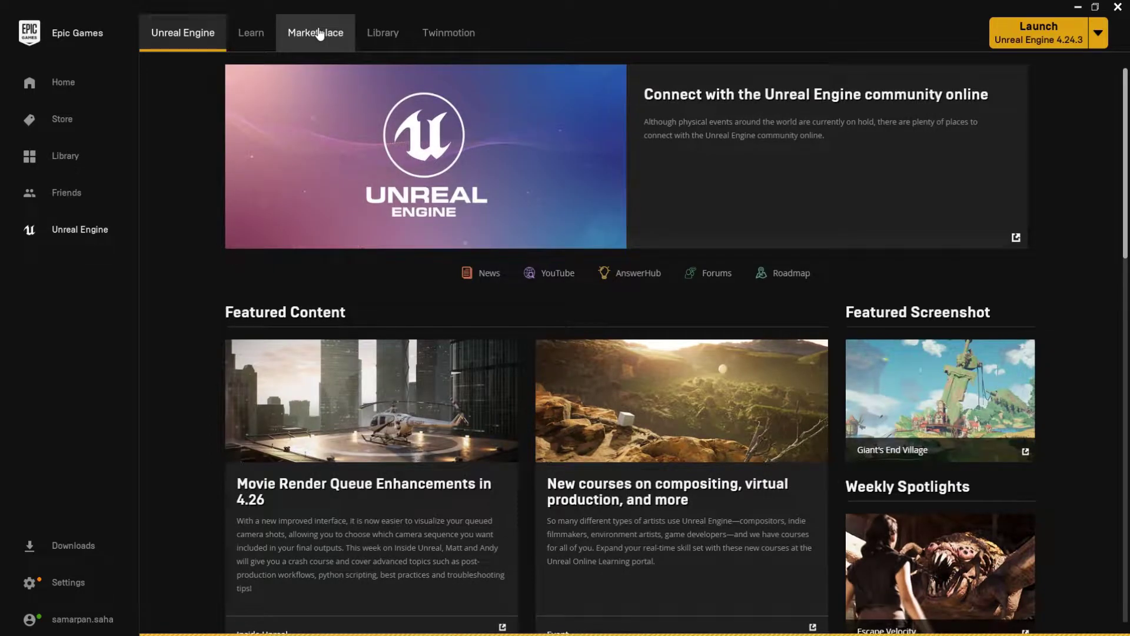
pyautogui.click(387, 34)
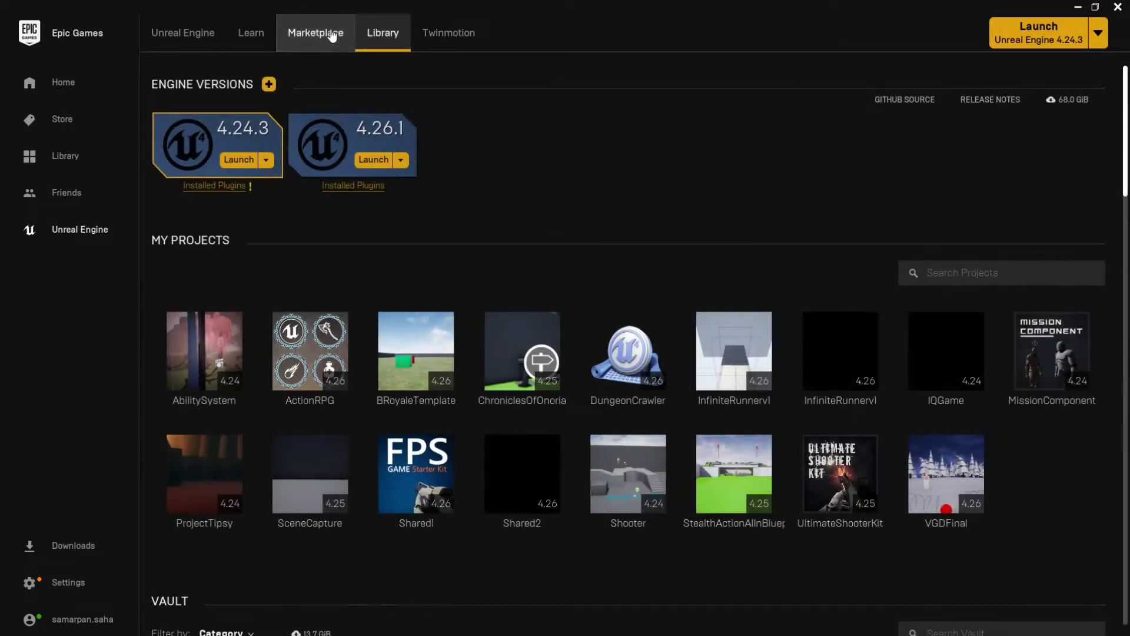
pyautogui.click(331, 37)
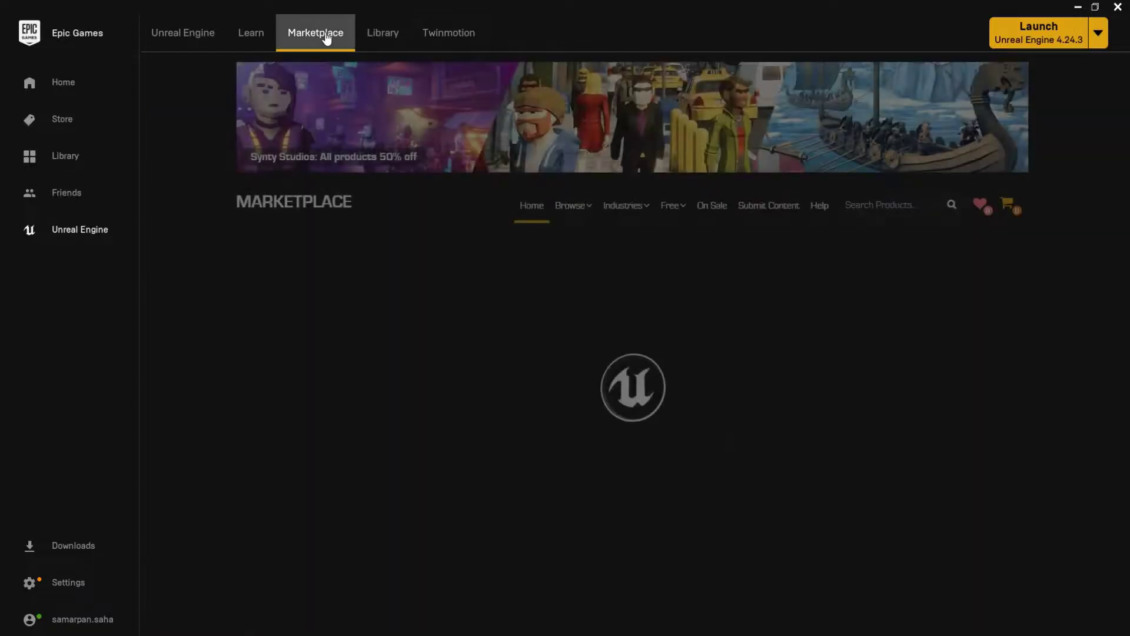
pyautogui.moveTo(668, 206)
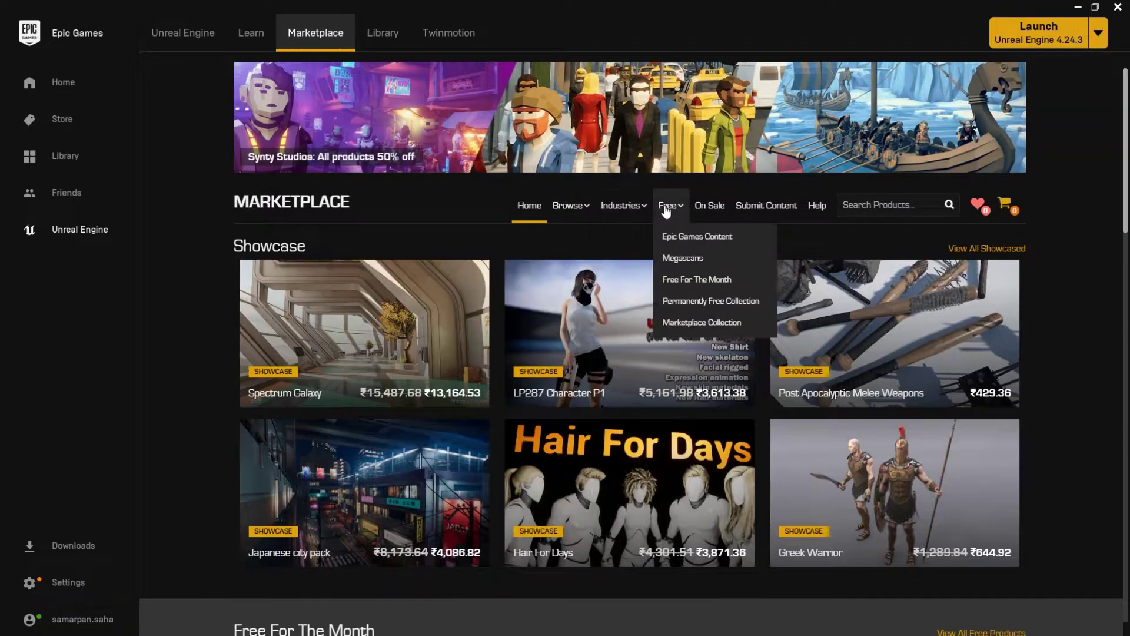
pyautogui.click(707, 279)
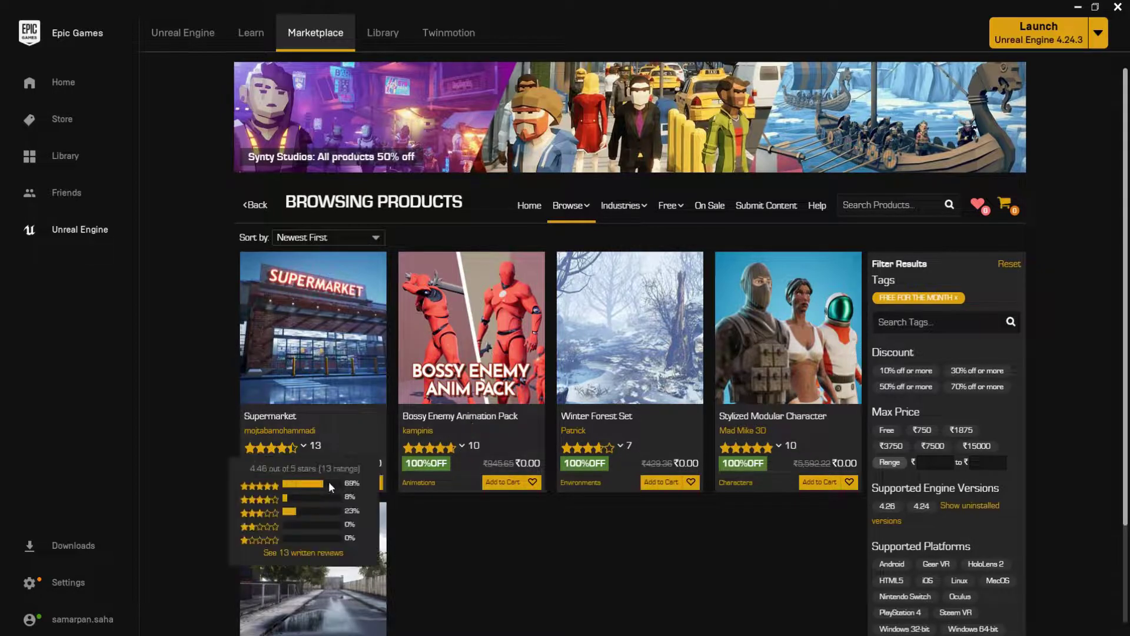
# Step: Add five free monthly assets, including Stylized Modular Character and Industrial Area Hangar, to the cart and check out
pyautogui.click(501, 484)
pyautogui.click(663, 483)
pyautogui.click(813, 482)
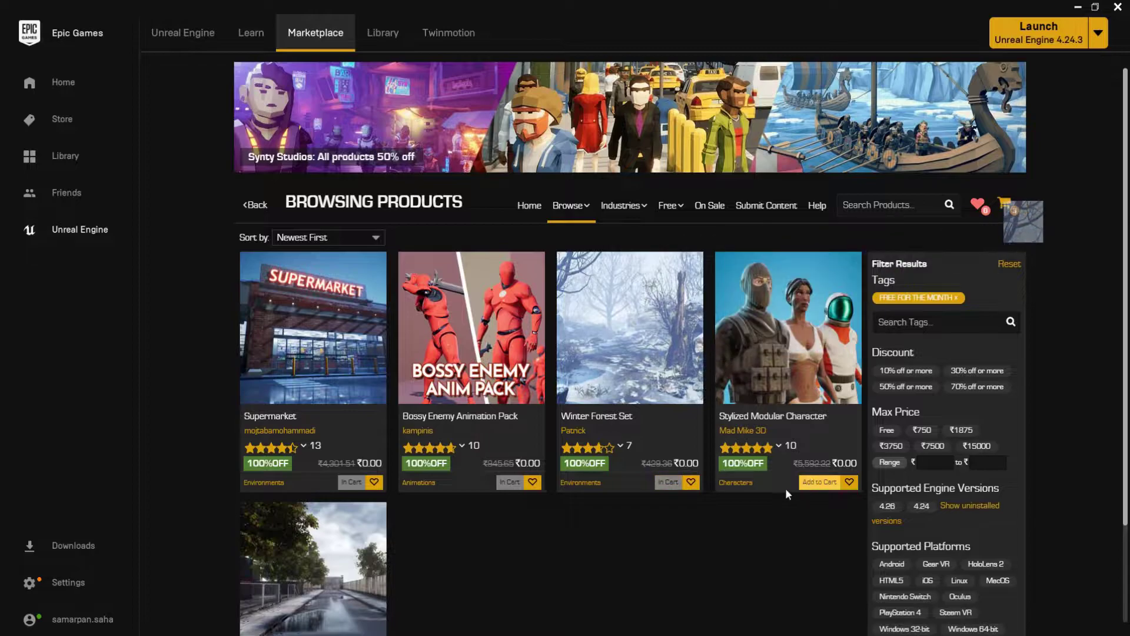
pyautogui.scroll(-1, 671, 501)
pyautogui.scroll(-1, 673, 497)
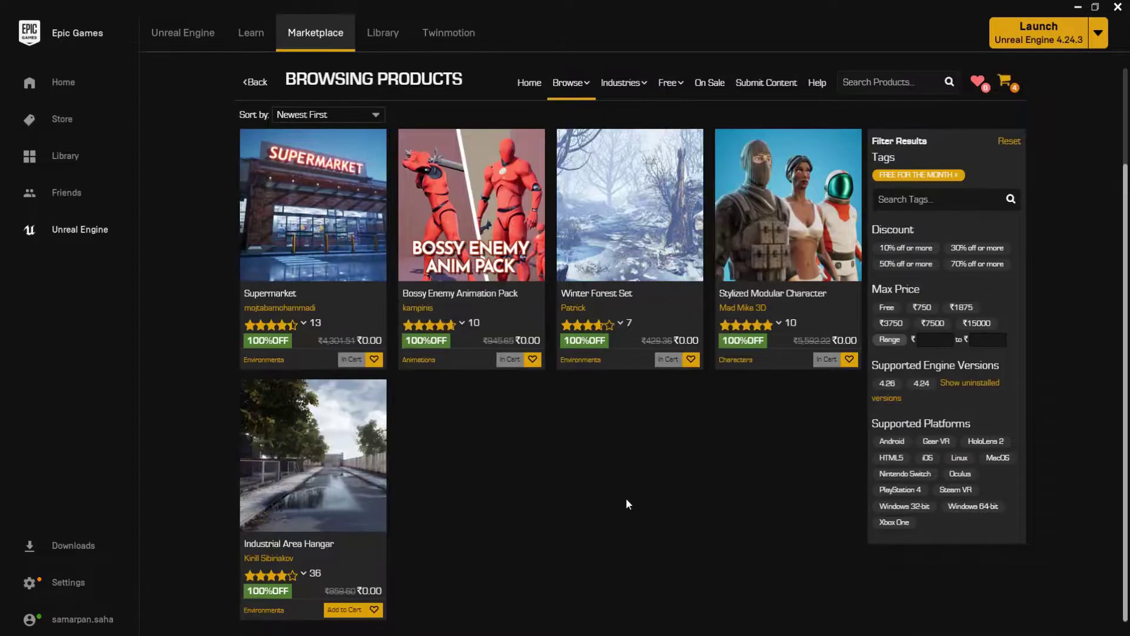
pyautogui.click(362, 612)
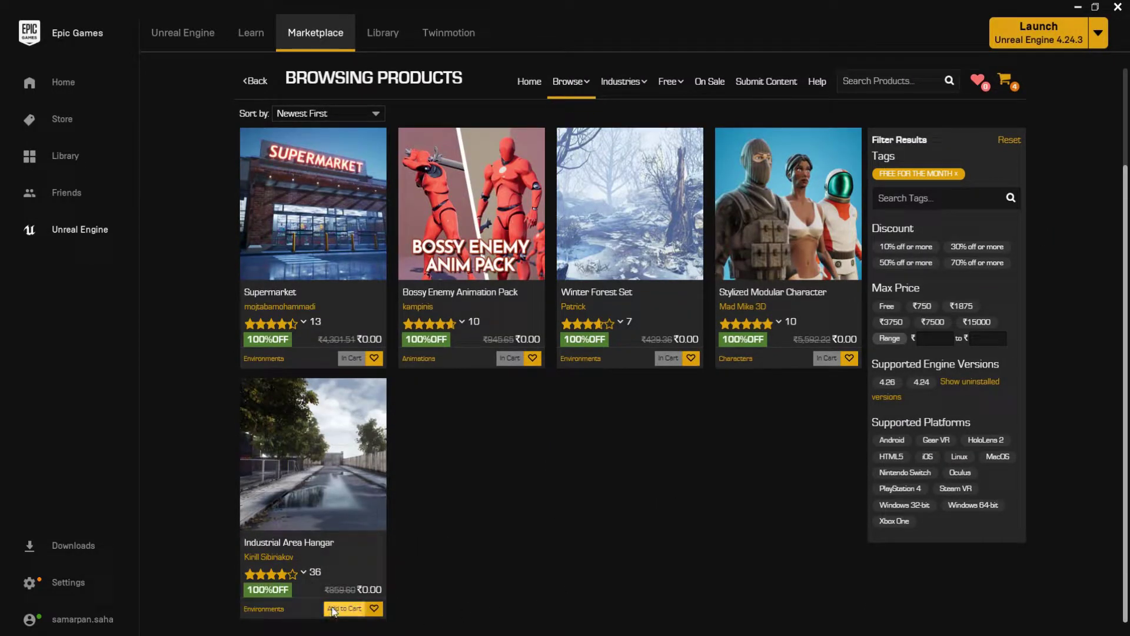
pyautogui.scroll(2, 690, 487)
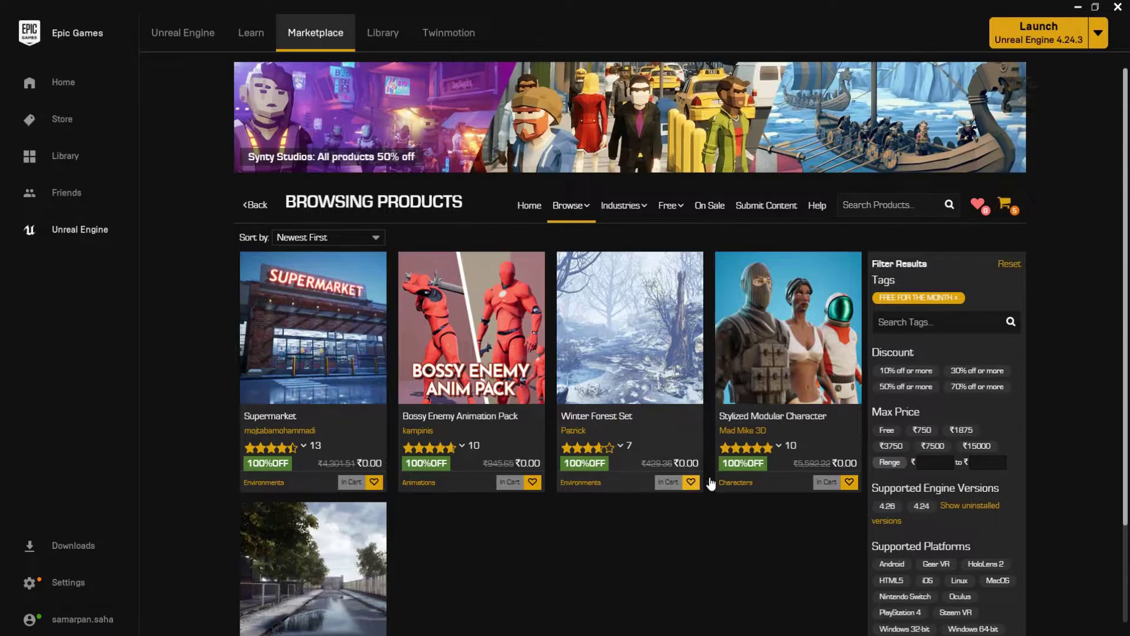
pyautogui.click(1004, 204)
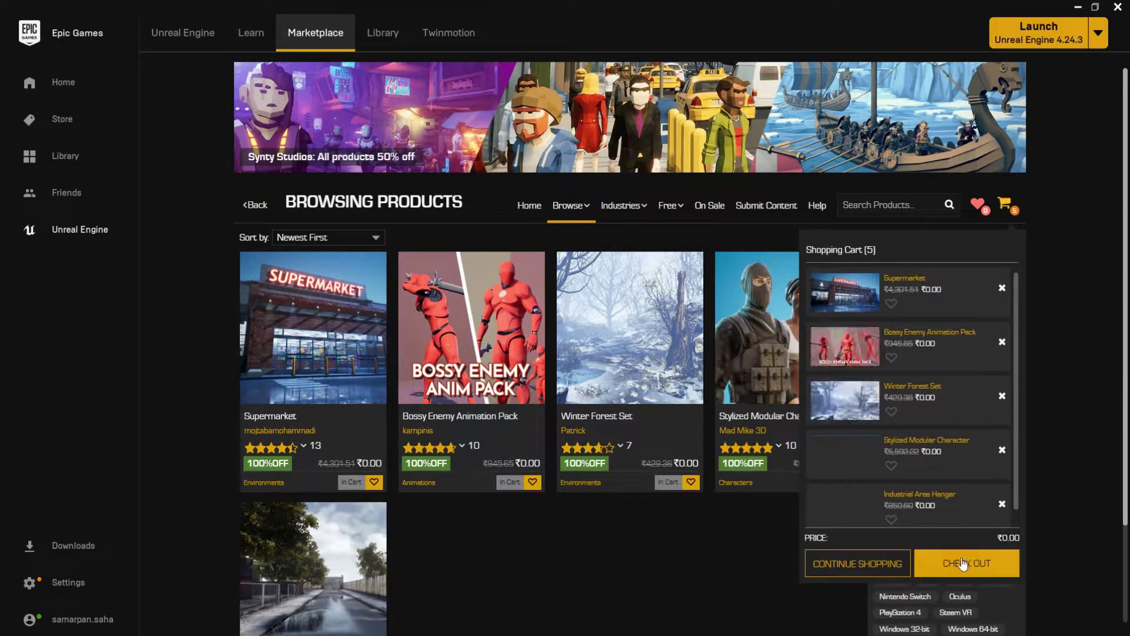
pyautogui.click(961, 563)
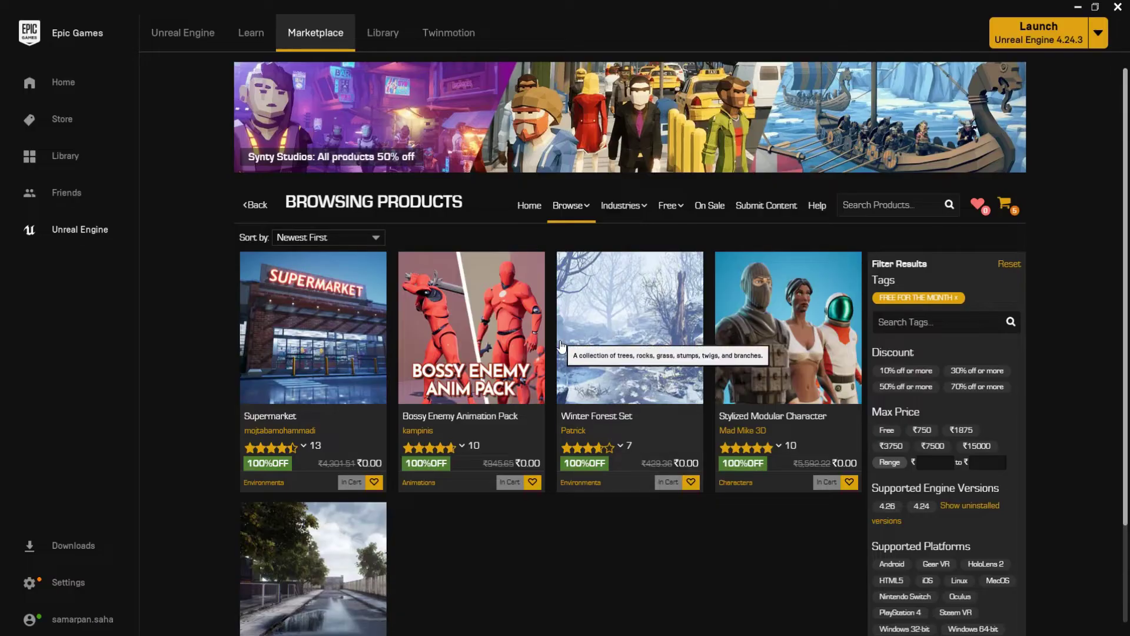
# Step: Search the Library Vault for 'wea' to find the weapon packs
pyautogui.scroll(-3, 722, 496)
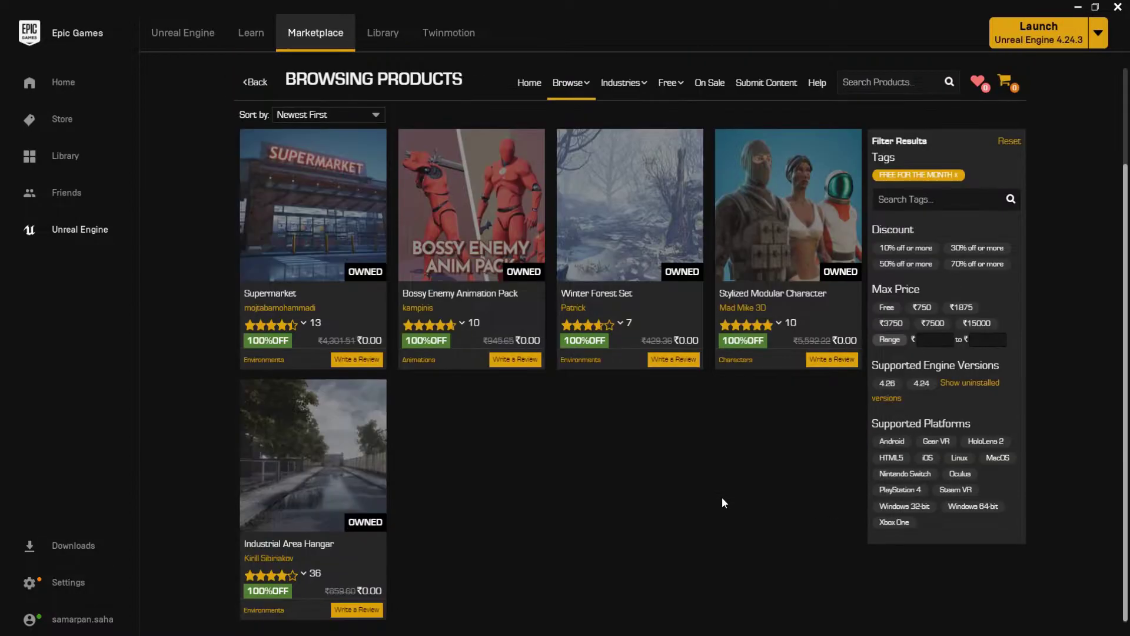
pyautogui.scroll(3, 722, 497)
pyautogui.click(382, 32)
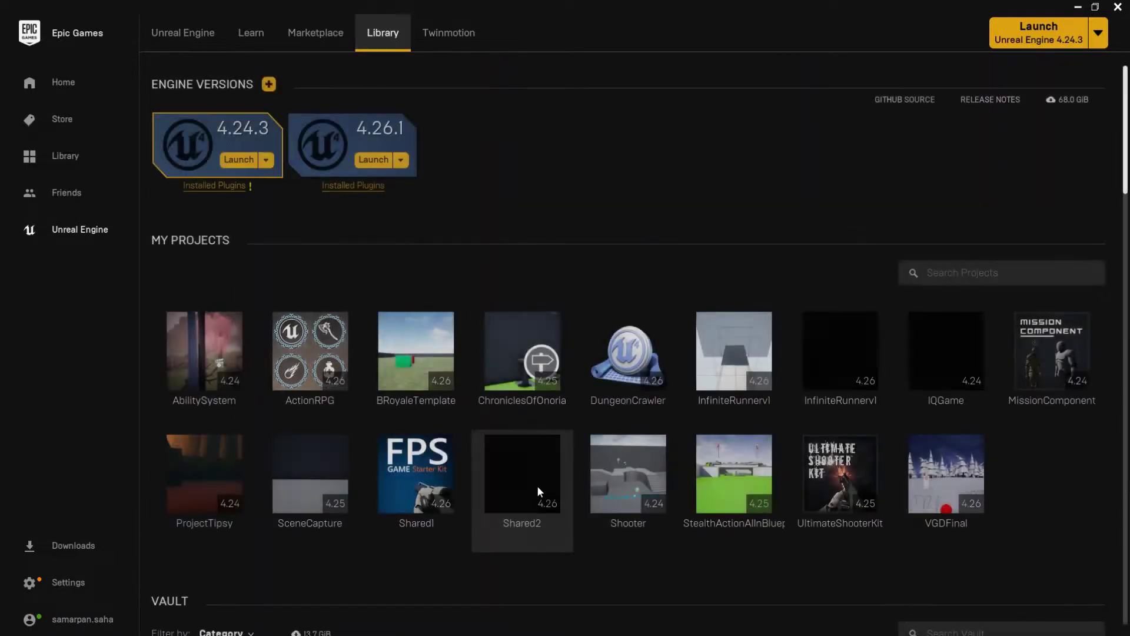
pyautogui.scroll(-4, 537, 485)
pyautogui.scroll(-2, 537, 490)
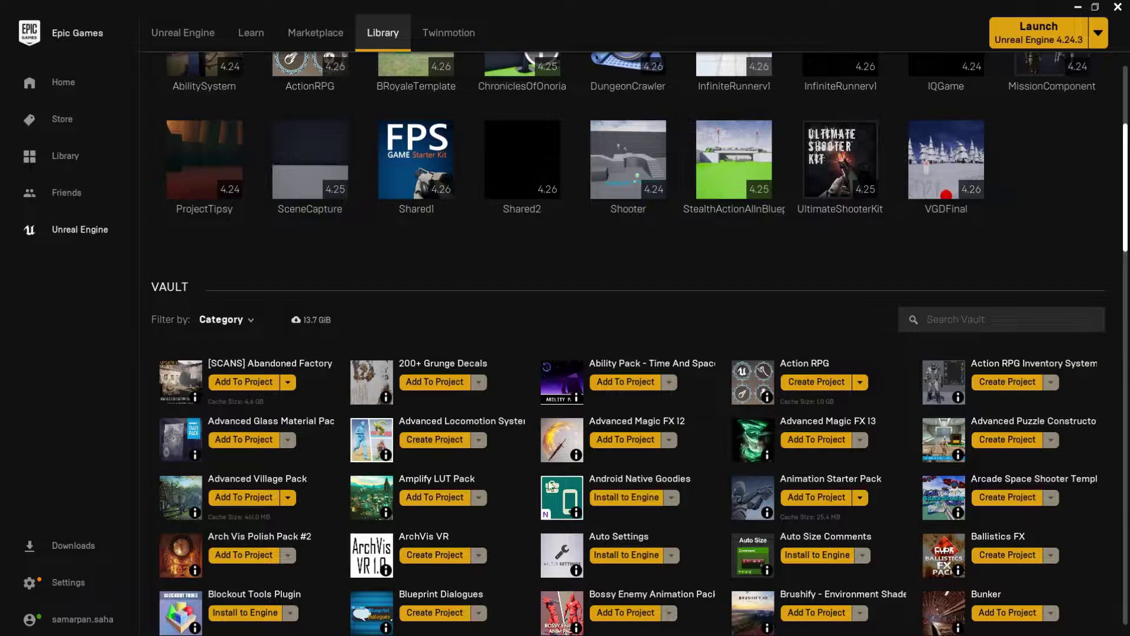
pyautogui.click(972, 319)
pyautogui.write('wea')
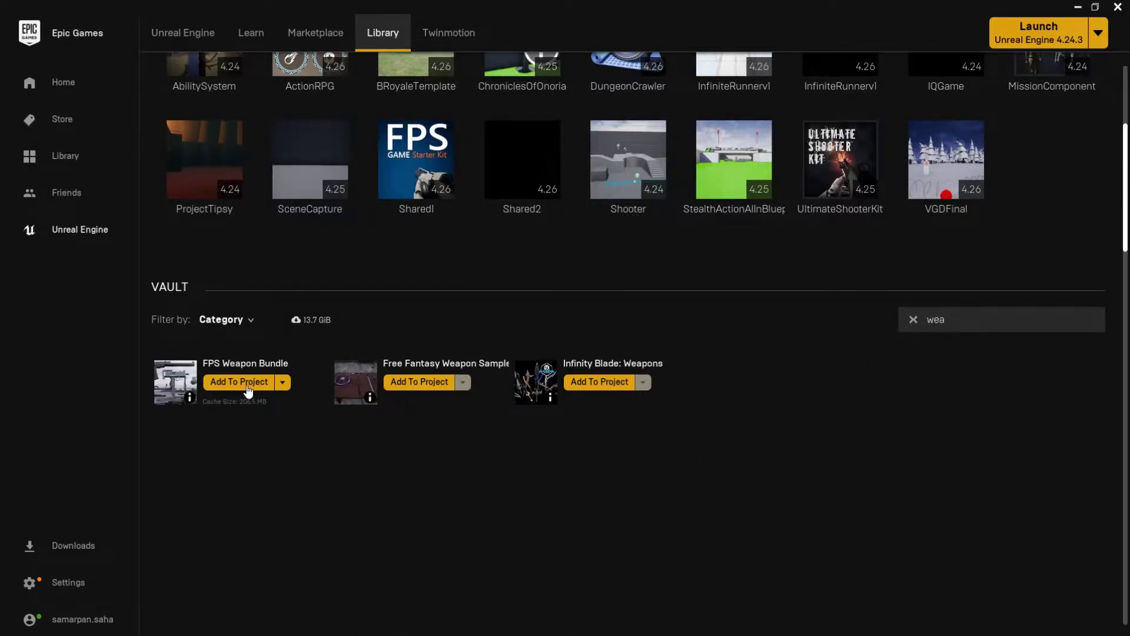
# Step: Add Free Fantasy Weapon Sample and Infinity Blade: Weapons to DungeonCrawler
pyautogui.click(421, 383)
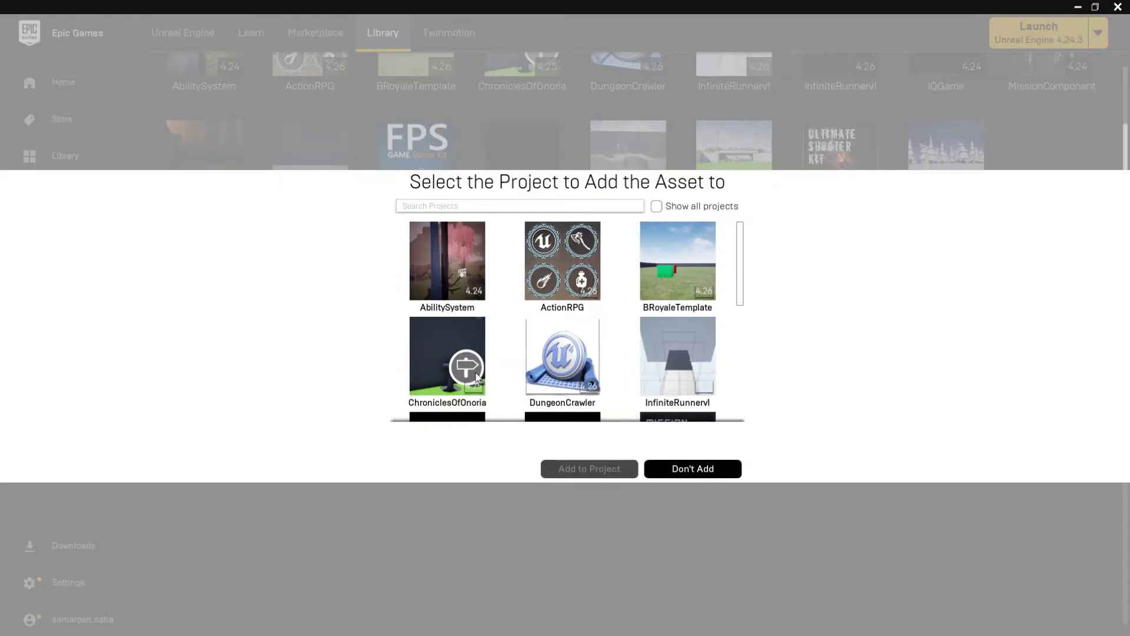
pyautogui.scroll(-2, 597, 384)
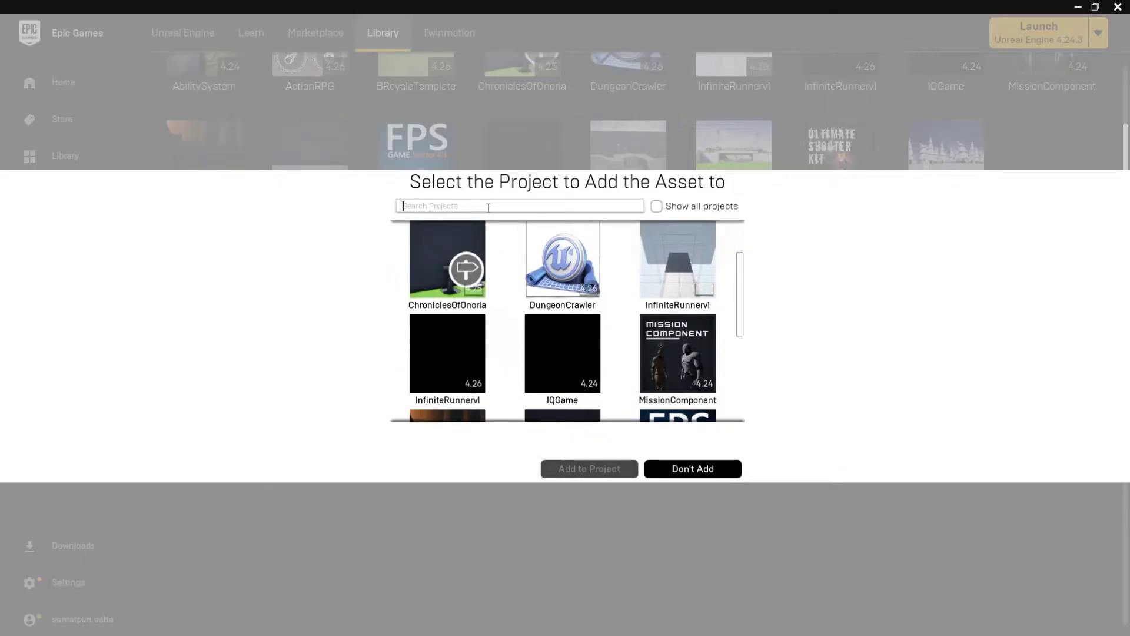
pyautogui.click(454, 272)
pyautogui.click(597, 473)
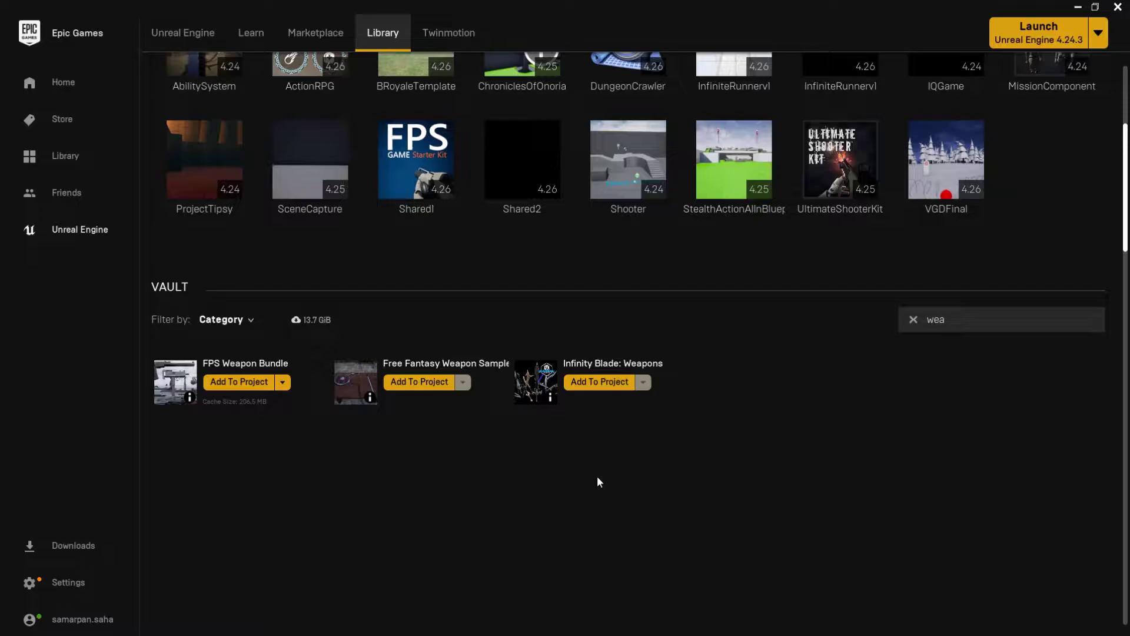
pyautogui.click(584, 386)
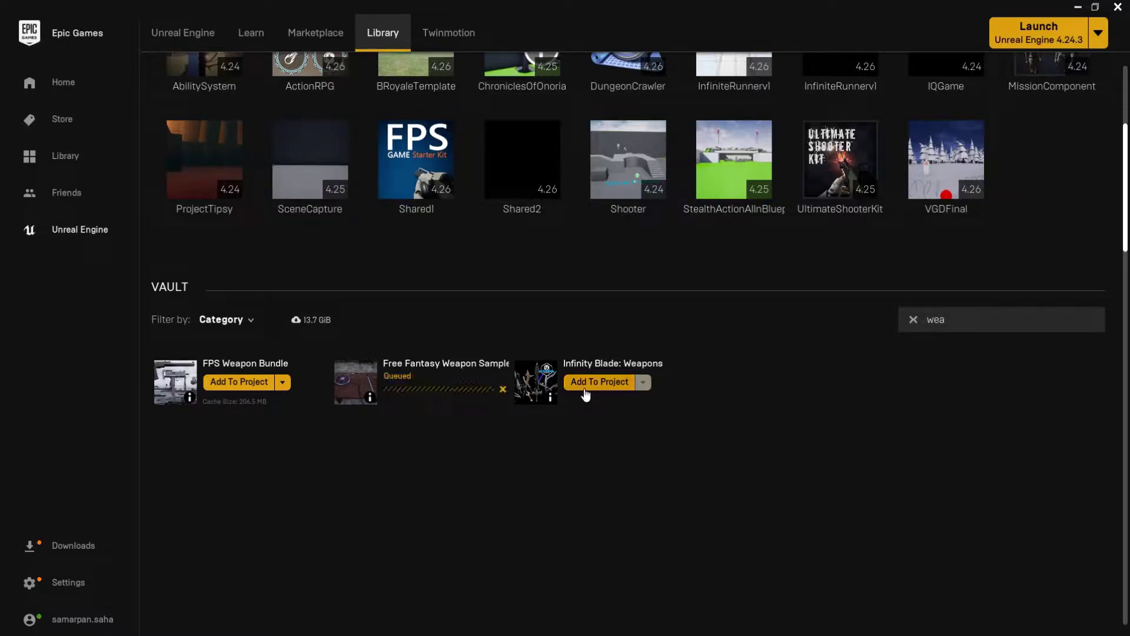
pyautogui.click(562, 356)
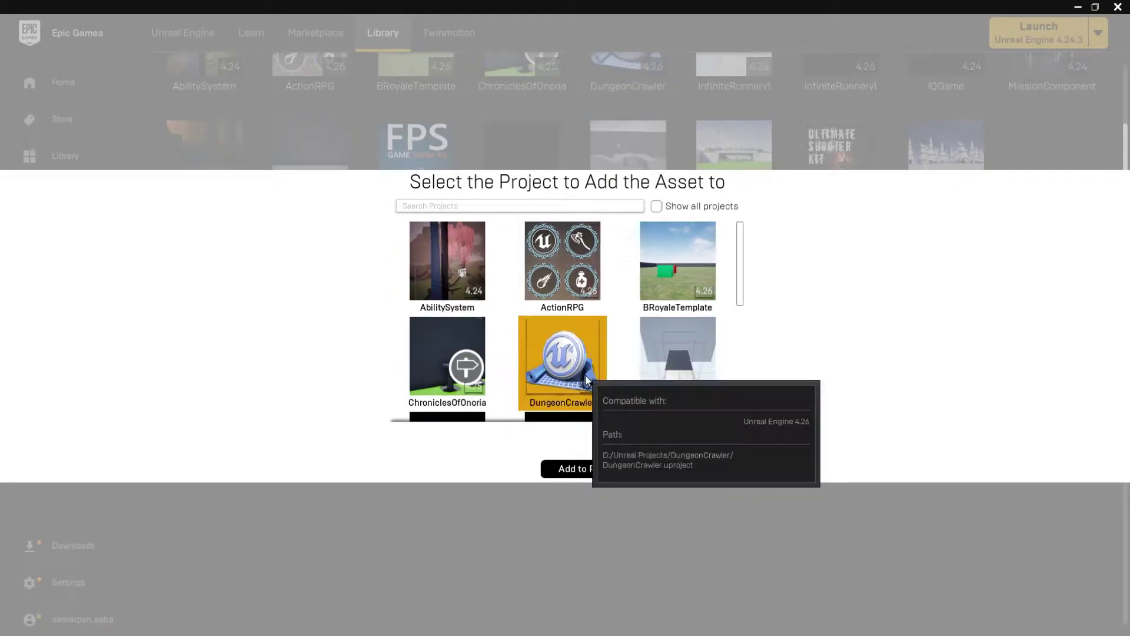
pyautogui.click(608, 471)
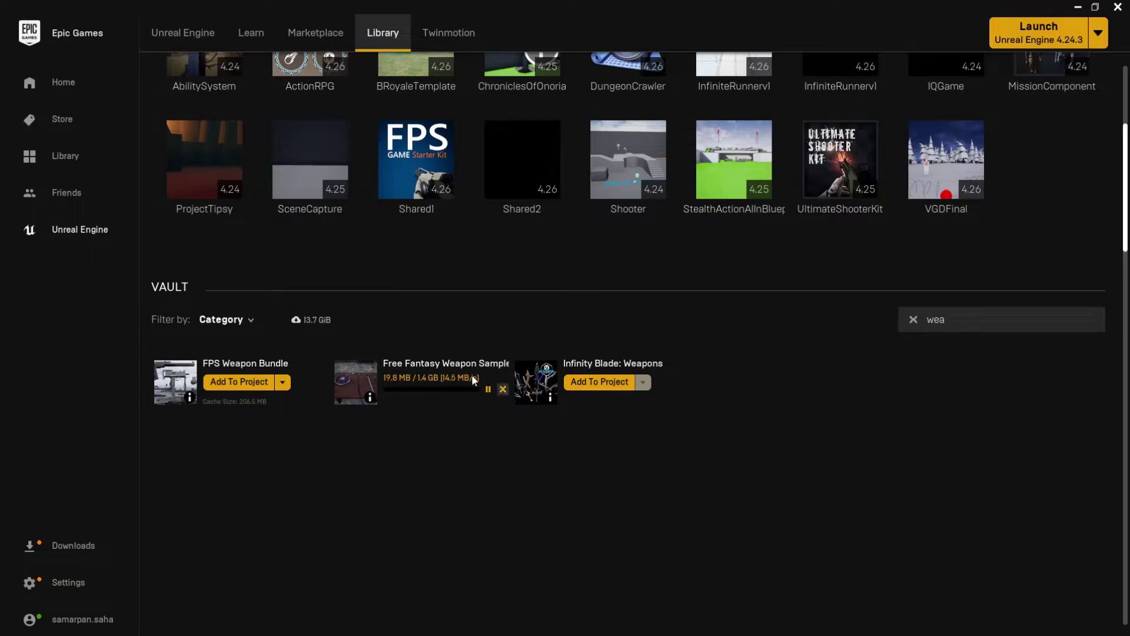
# Step: Clear the Vault search and add Gothic Knight to DungeonCrawler
pyautogui.click(913, 319)
pyautogui.scroll(-10, 323, 515)
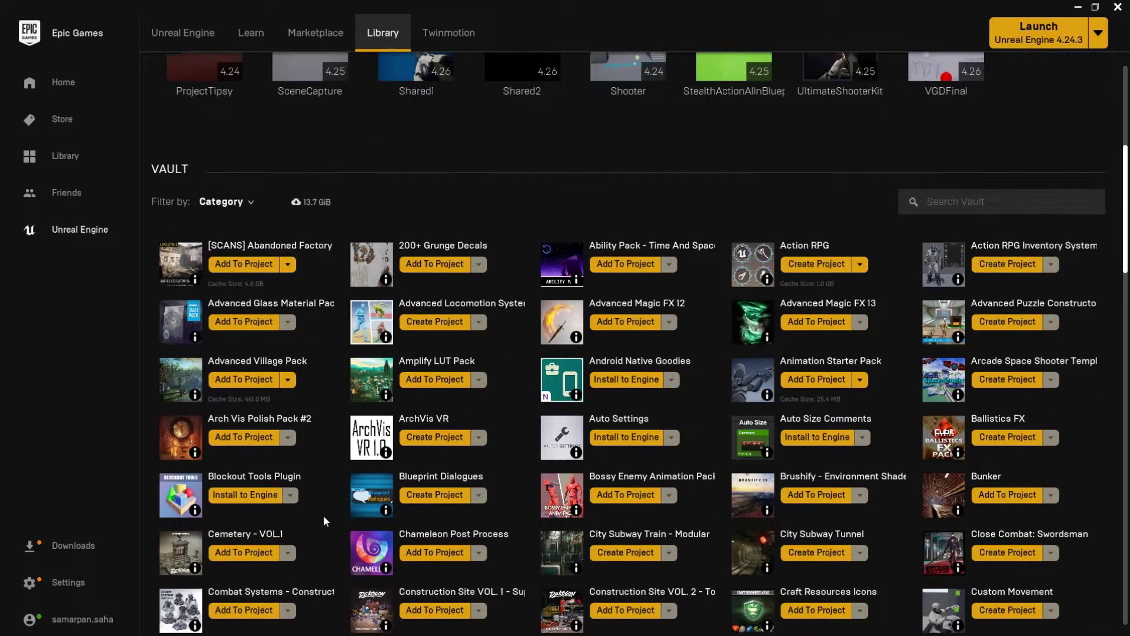
pyautogui.scroll(-1, 323, 514)
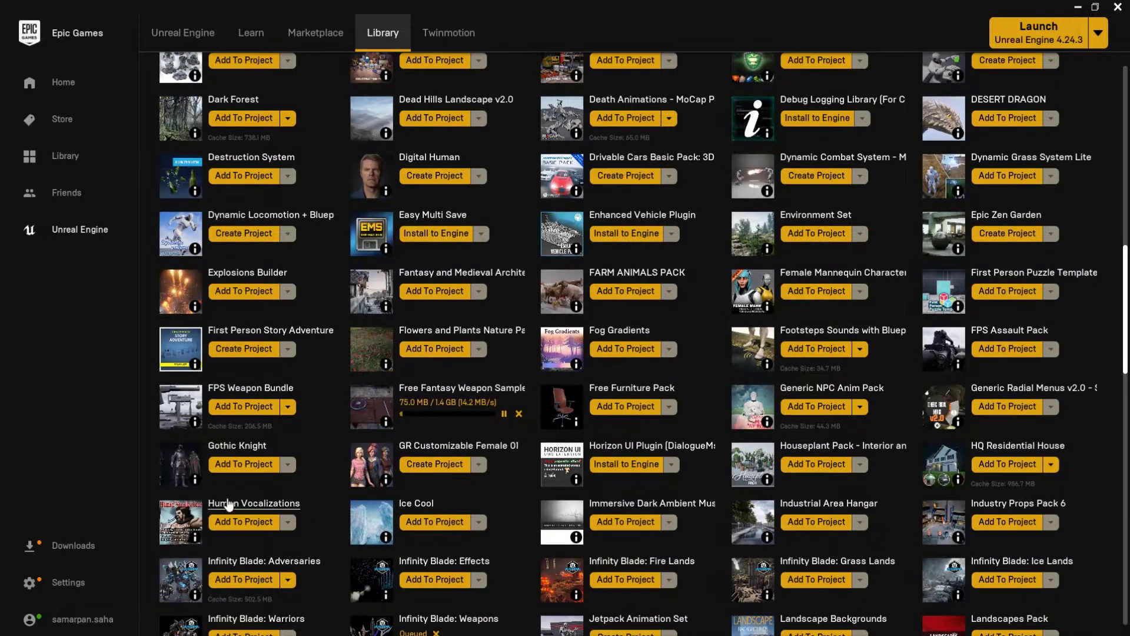
pyautogui.click(243, 464)
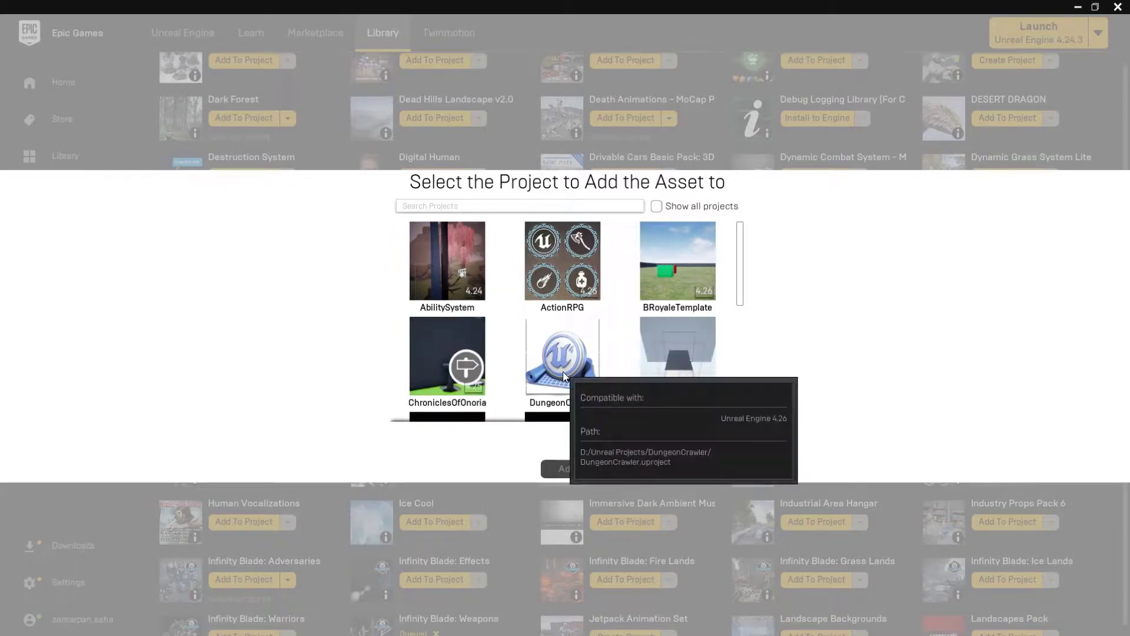
pyautogui.scroll(-1, 562, 368)
pyautogui.click(589, 345)
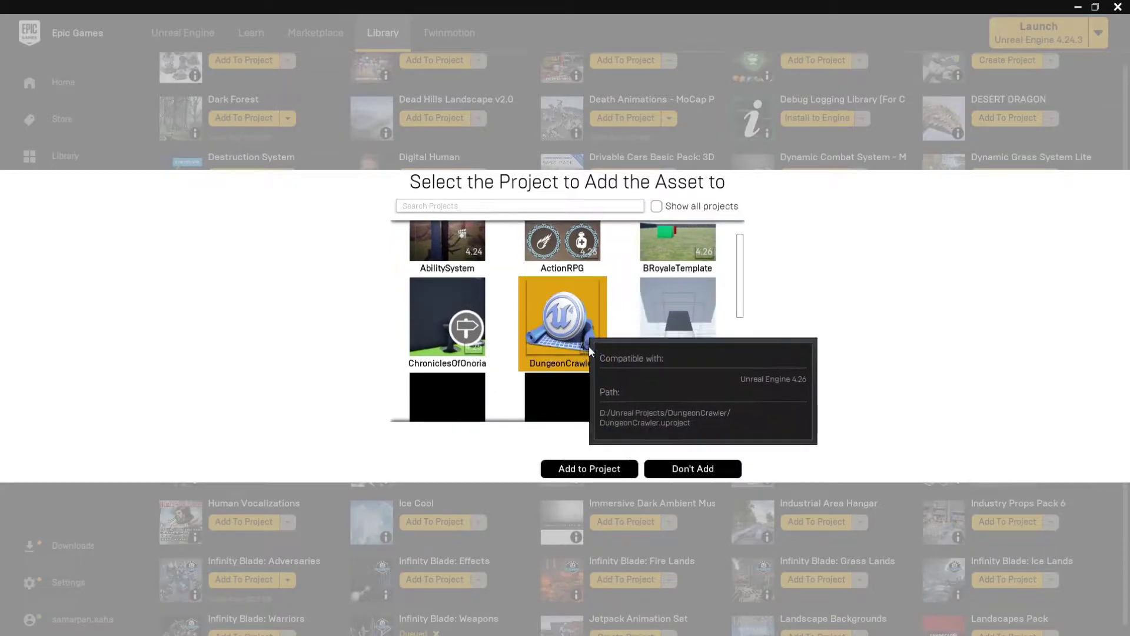
pyautogui.click(615, 473)
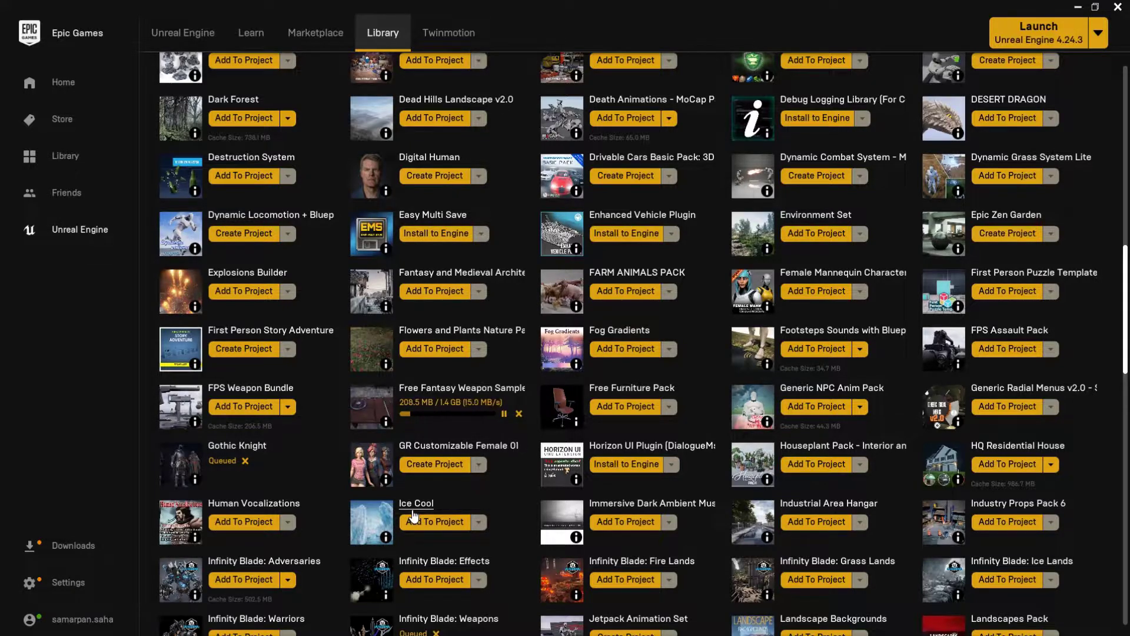
pyautogui.scroll(-4, 236, 450)
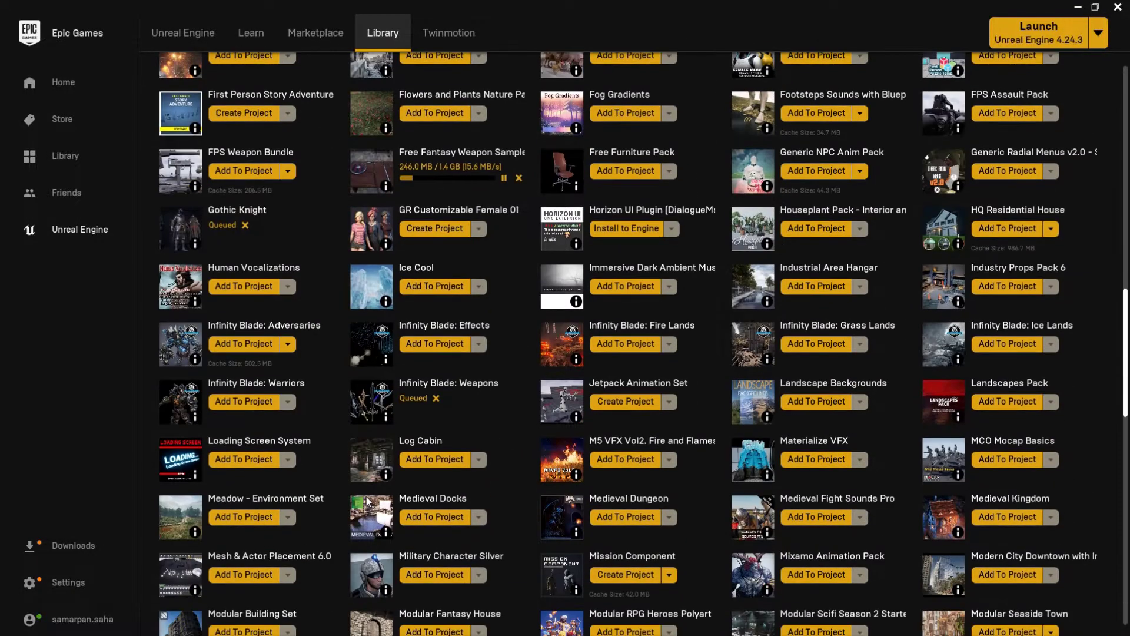
pyautogui.scroll(-8, 366, 500)
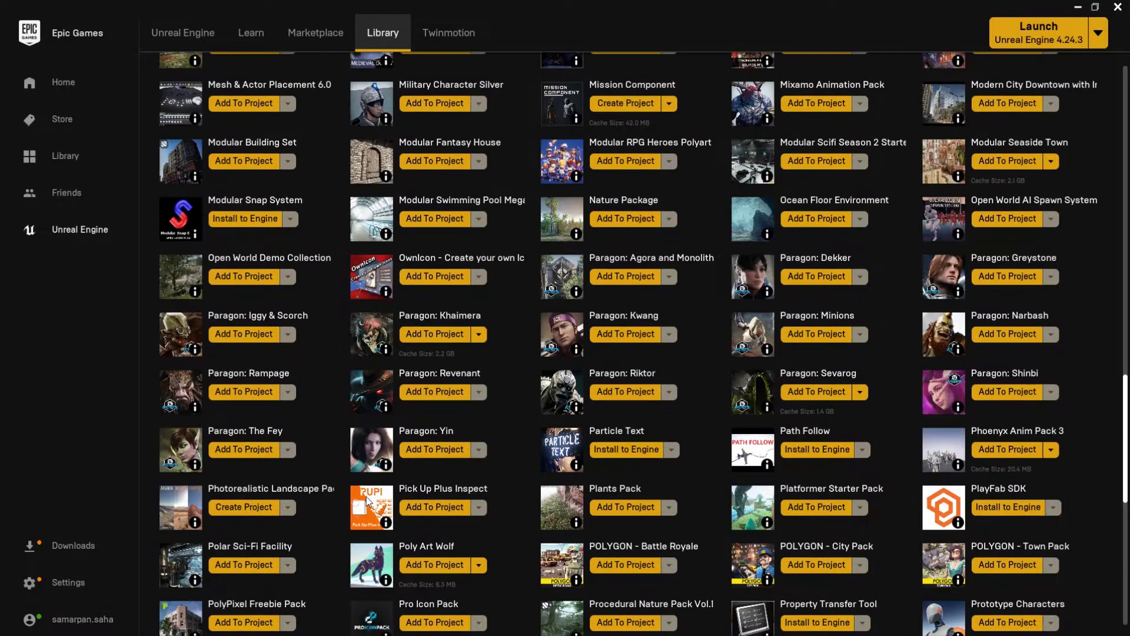
pyautogui.scroll(1, 824, 490)
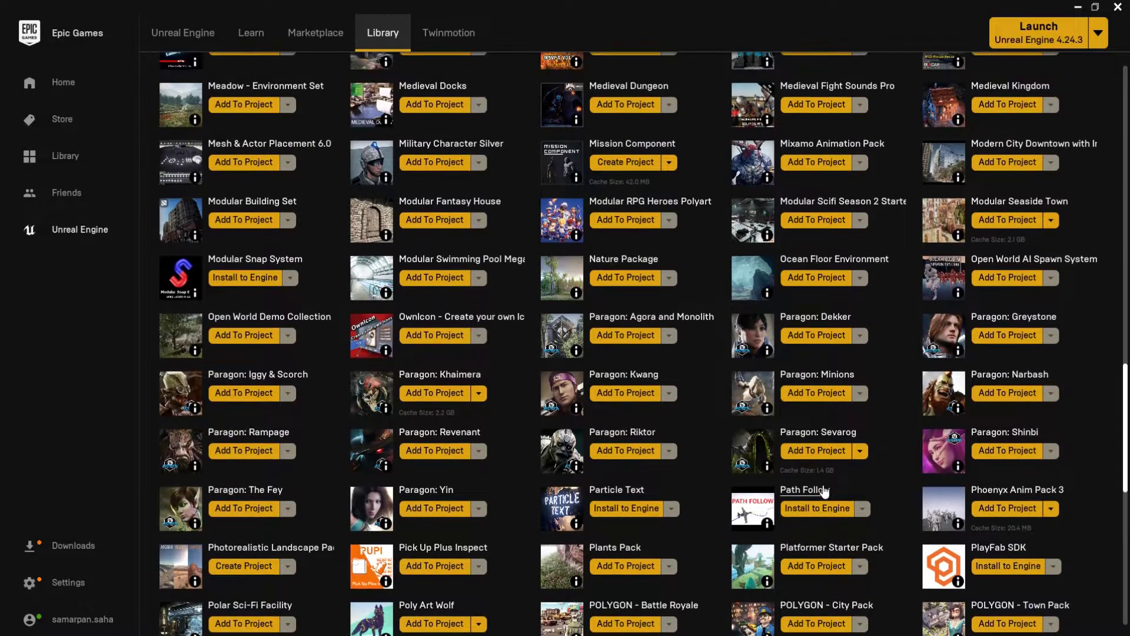
pyautogui.scroll(3, 545, 502)
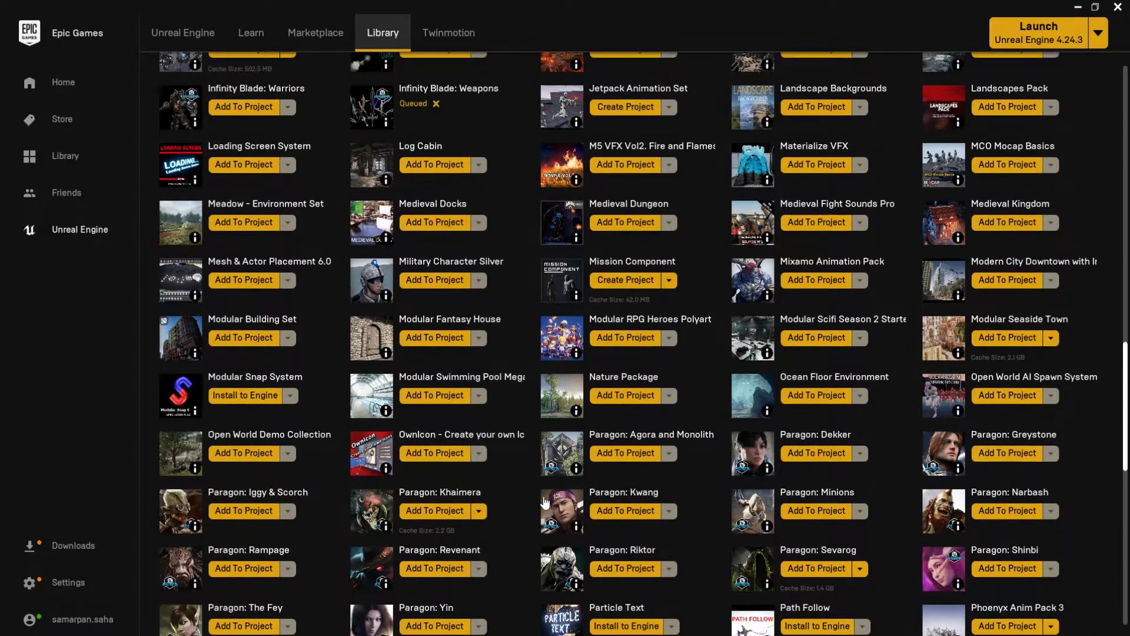
pyautogui.scroll(3, 545, 502)
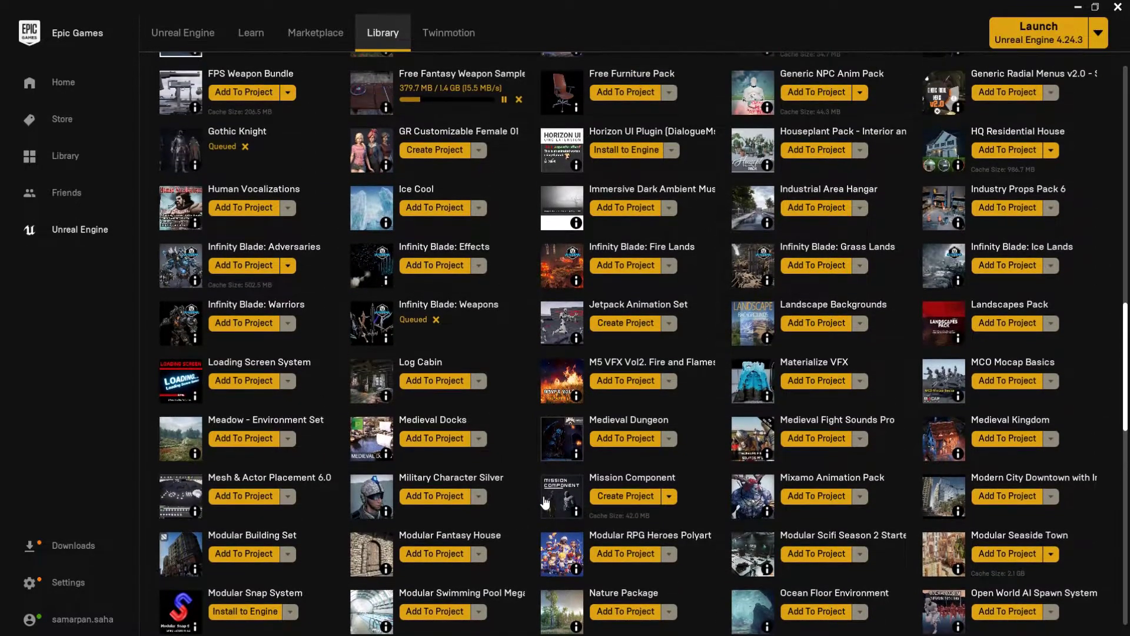
pyautogui.scroll(1, 545, 502)
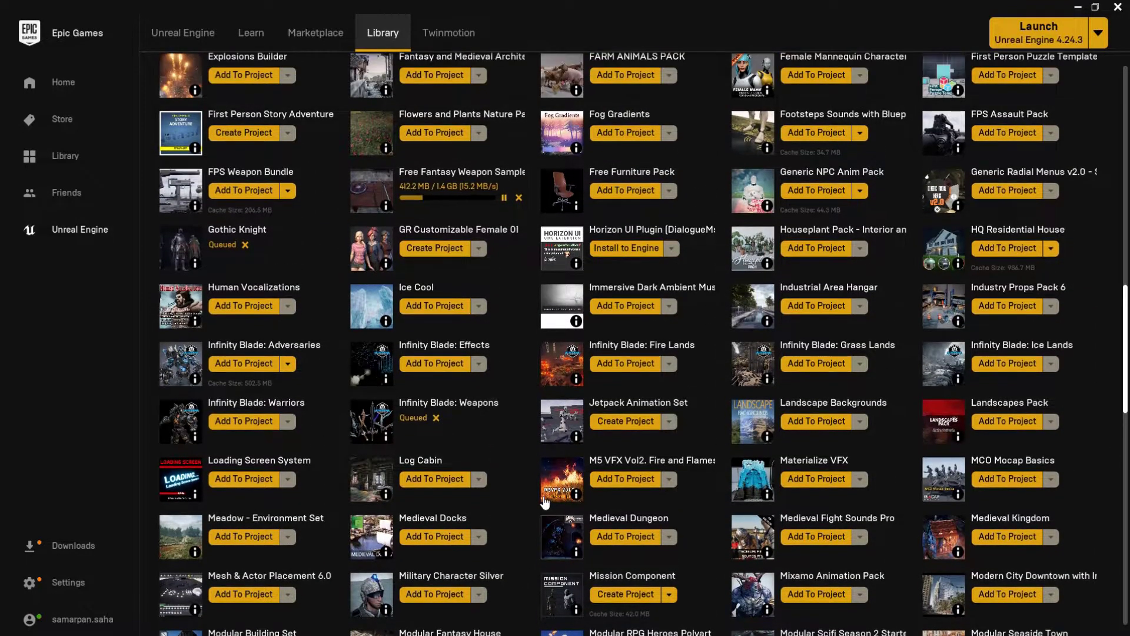
pyautogui.scroll(-6, 545, 502)
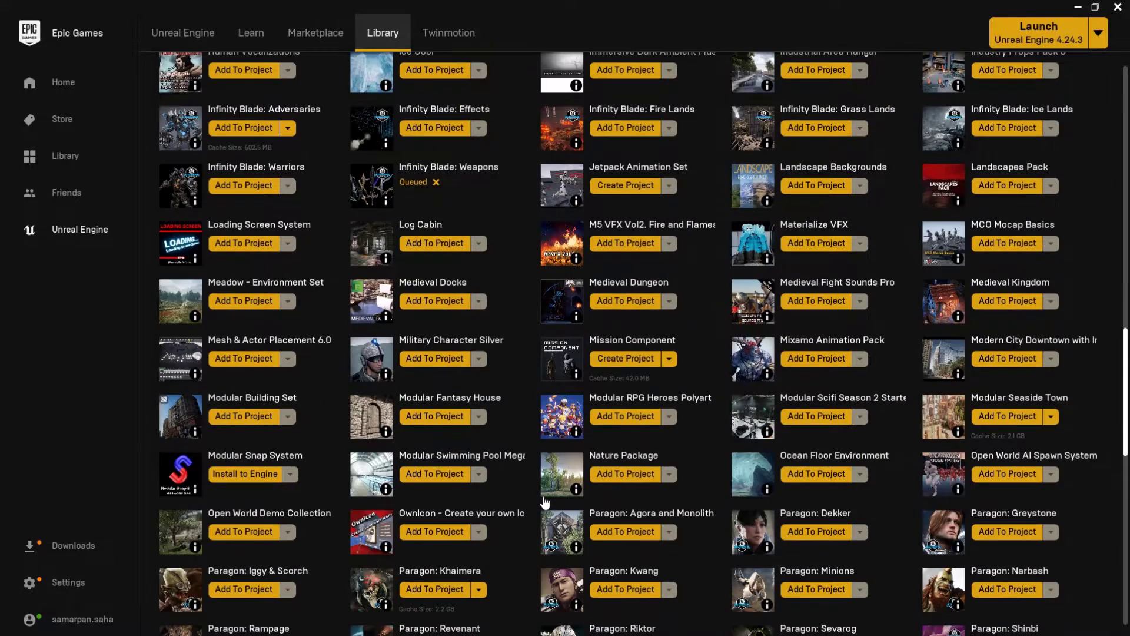
pyautogui.scroll(-7, 545, 503)
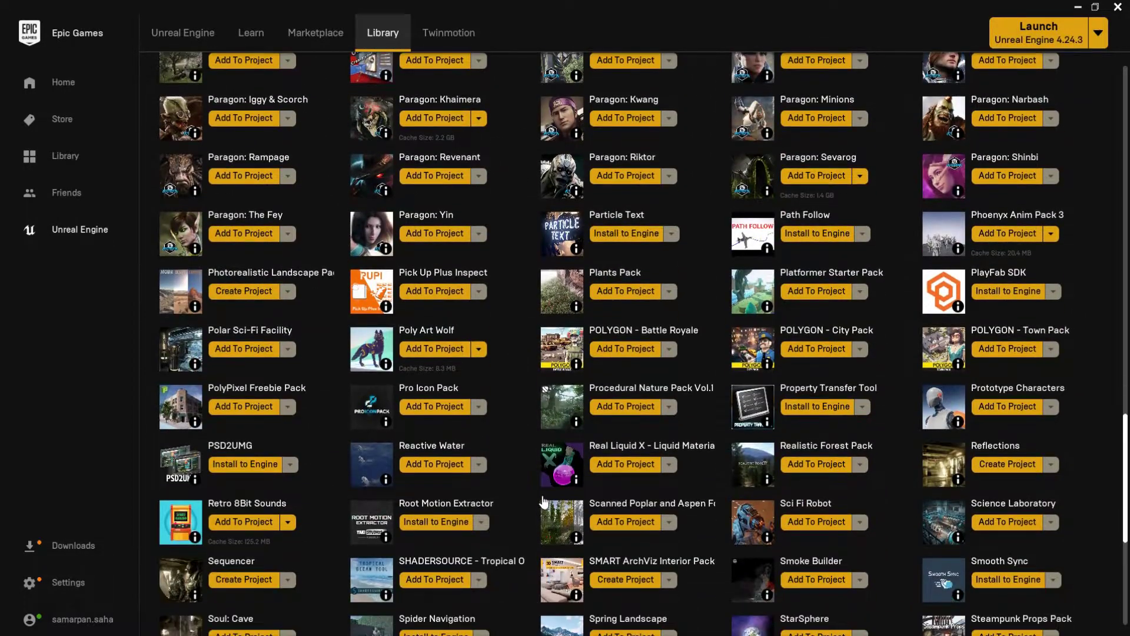
pyautogui.scroll(5, 544, 501)
pyautogui.scroll(14, 543, 489)
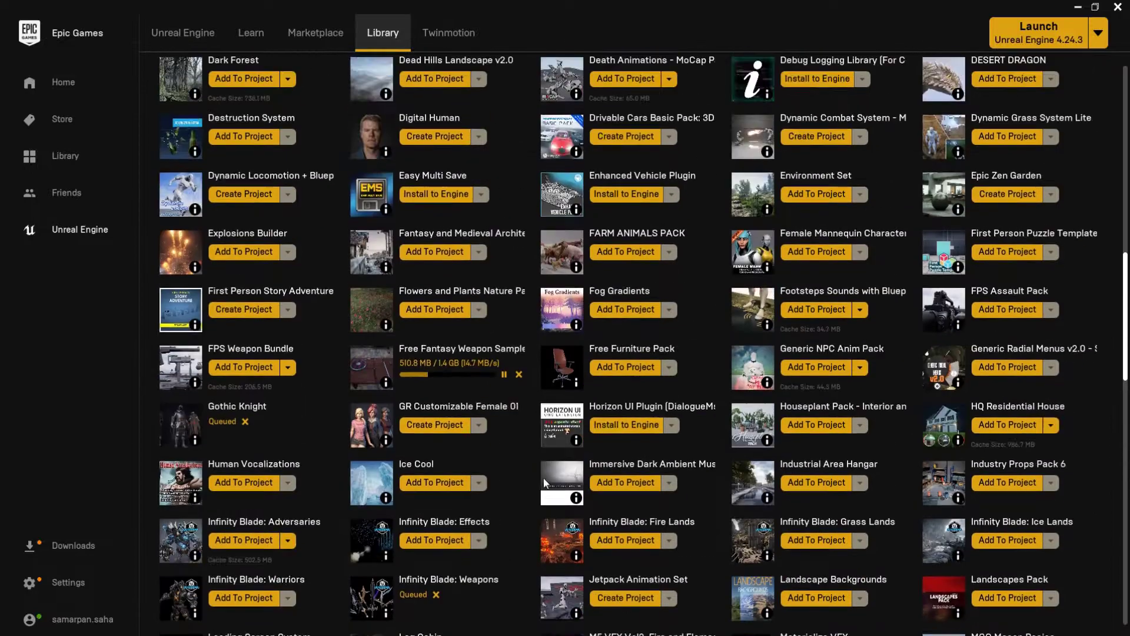
pyautogui.scroll(7, 545, 474)
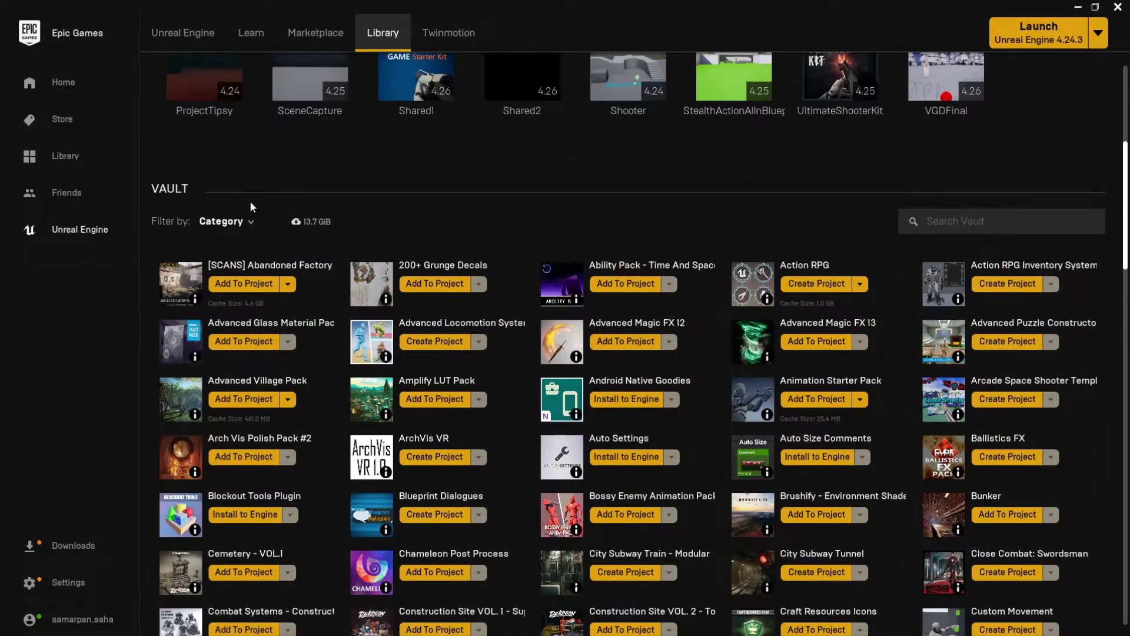
# Step: Filter the Vault to Animations and add the Bossy Enemy pack to DungeonCrawler
pyautogui.scroll(1, 249, 201)
pyautogui.click(222, 279)
pyautogui.click(256, 381)
pyautogui.click(562, 435)
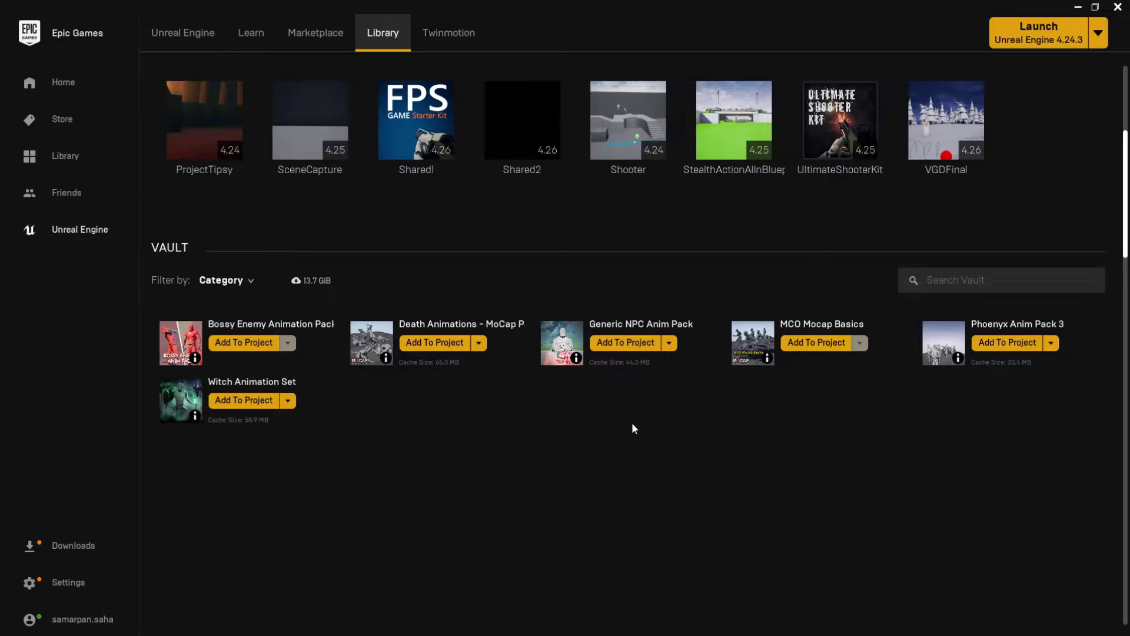
pyautogui.click(250, 346)
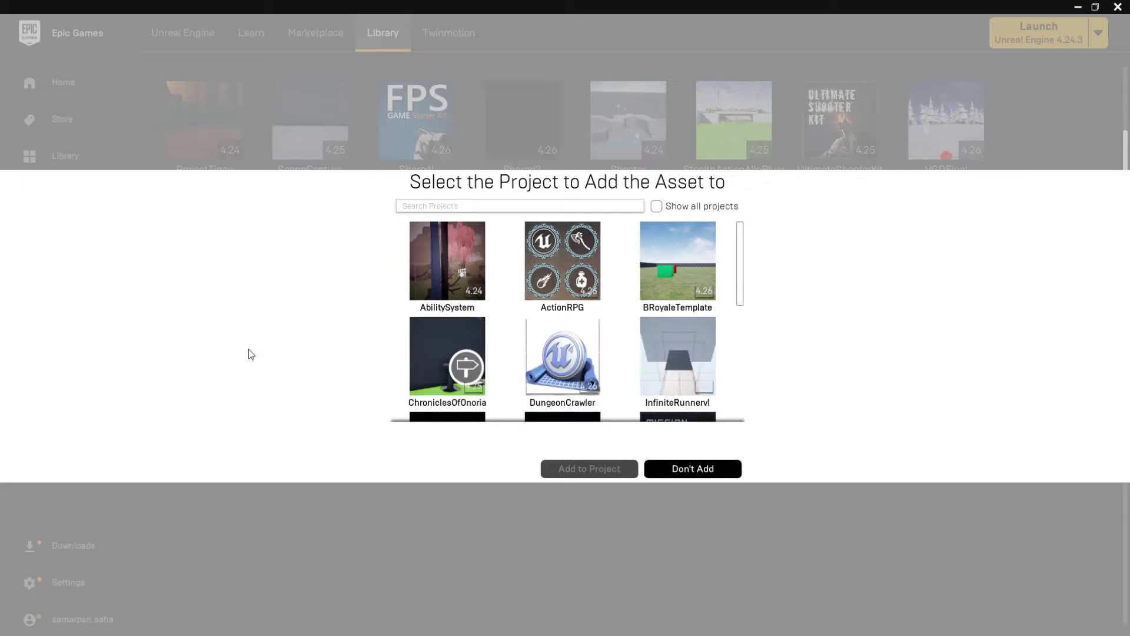
pyautogui.scroll(-1, 529, 373)
pyautogui.click(533, 362)
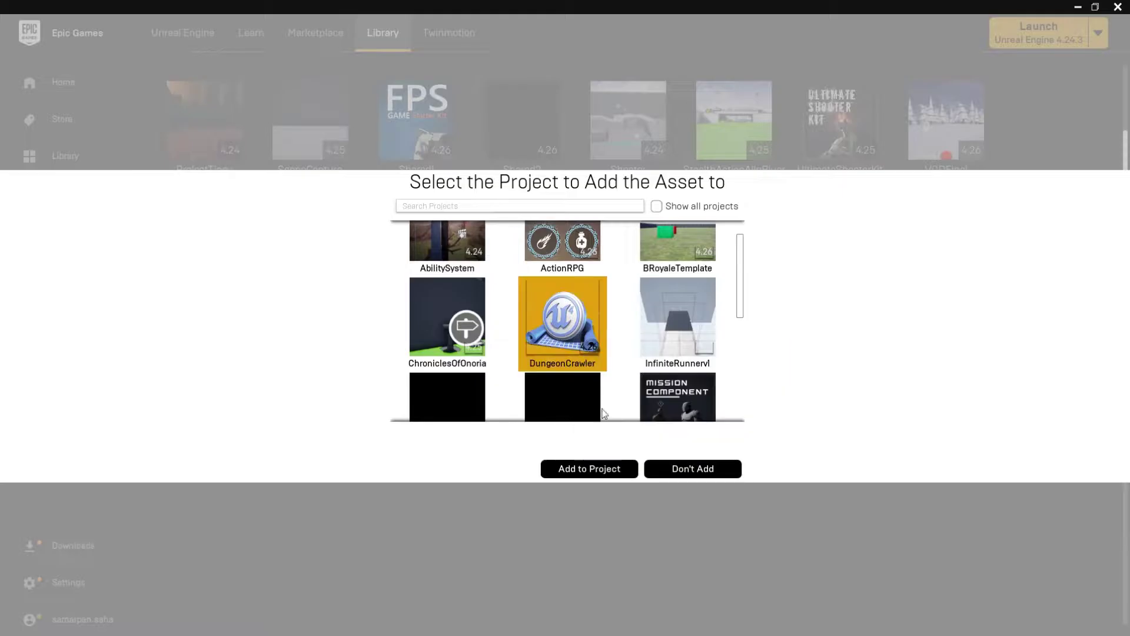
pyautogui.click(589, 469)
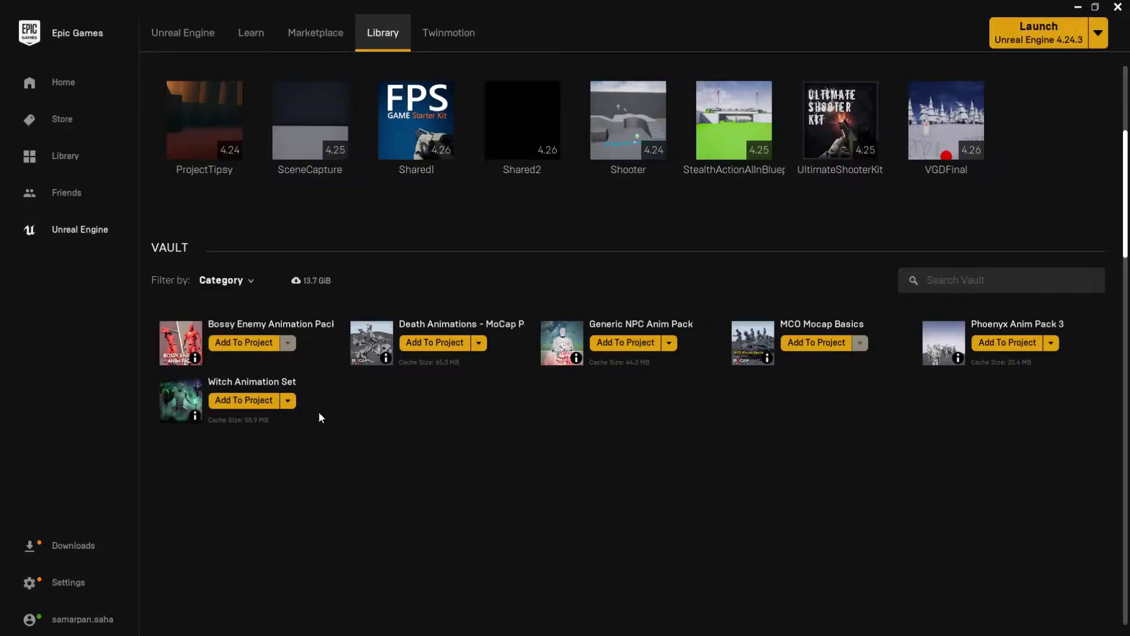
# Step: Add the Witch Animation Set and Death Animations packs to DungeonCrawler
pyautogui.click(251, 401)
pyautogui.click(568, 362)
pyautogui.click(601, 469)
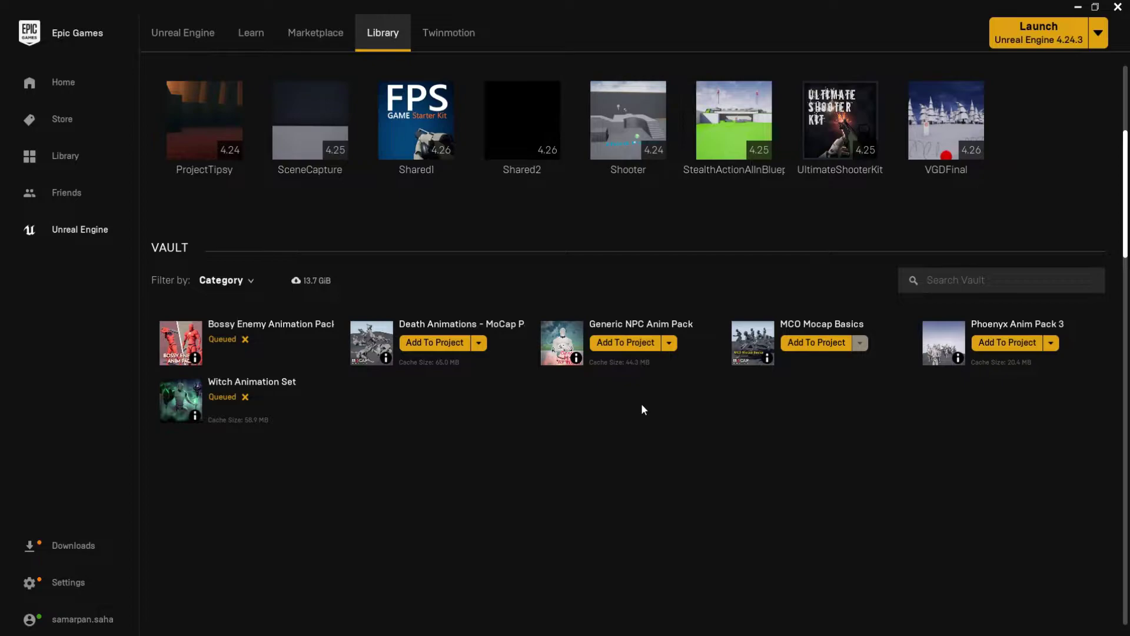
pyautogui.click(441, 349)
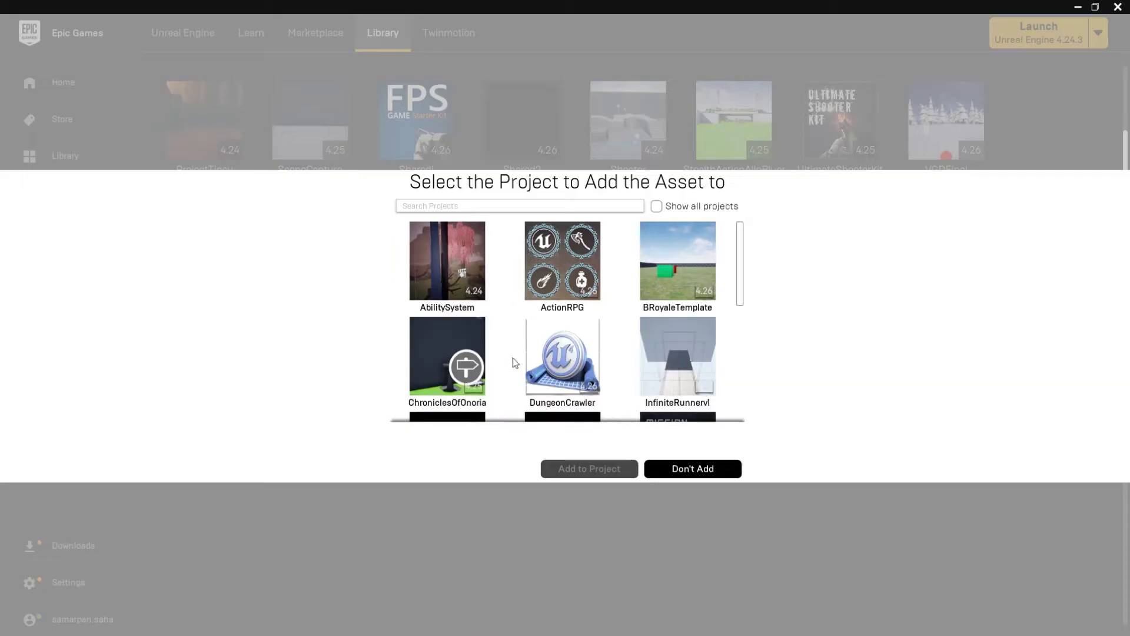
pyautogui.click(565, 366)
pyautogui.click(606, 470)
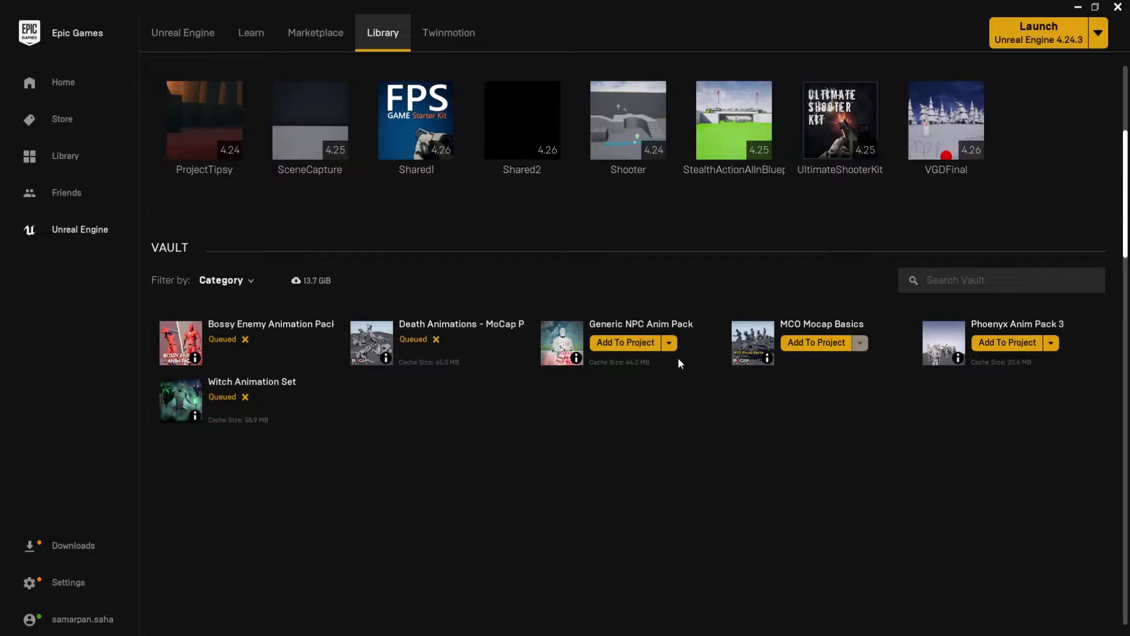
# Step: Reset the Vault filter to all categories and return to the editor's top-level Content folder
pyautogui.scroll(1, 532, 438)
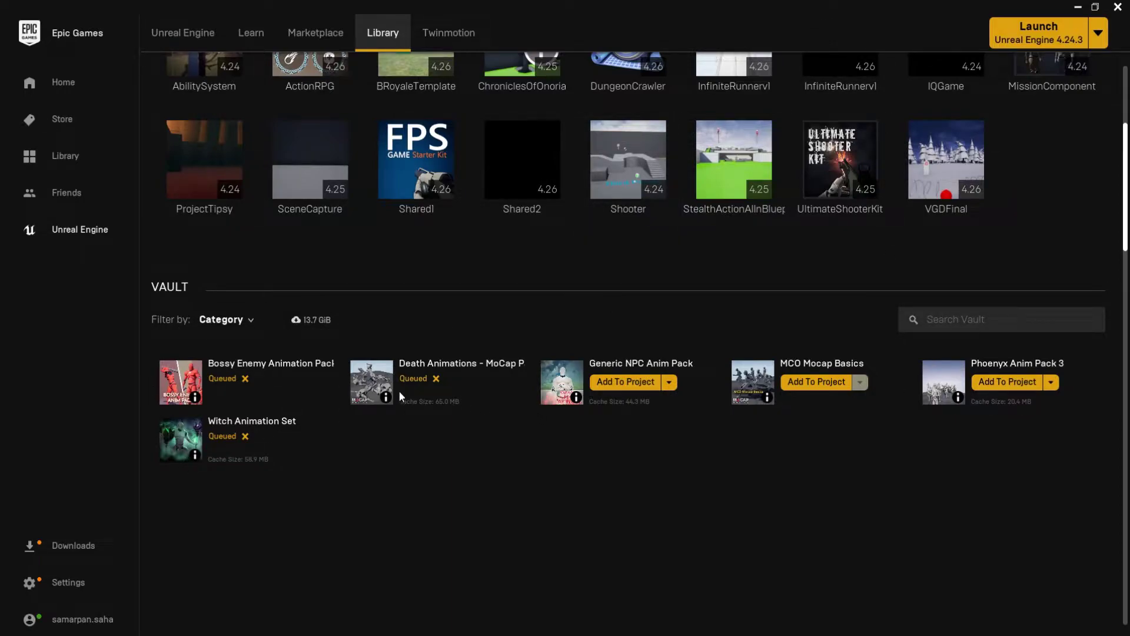
pyautogui.click(246, 321)
pyautogui.click(256, 363)
pyautogui.scroll(-6, 552, 497)
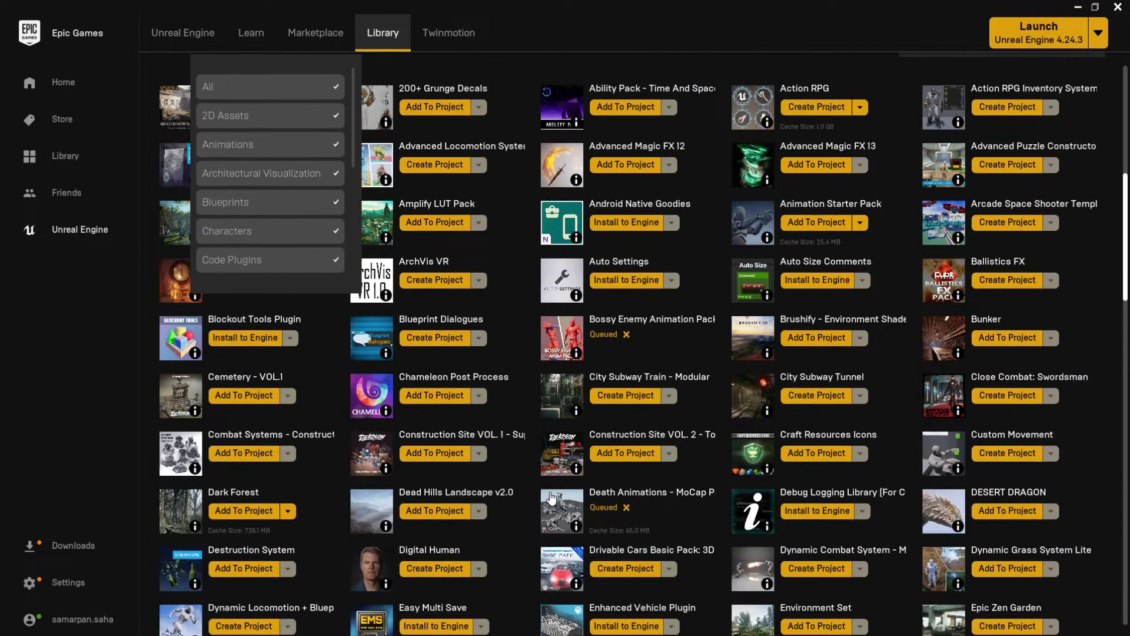
pyautogui.scroll(-7, 899, 480)
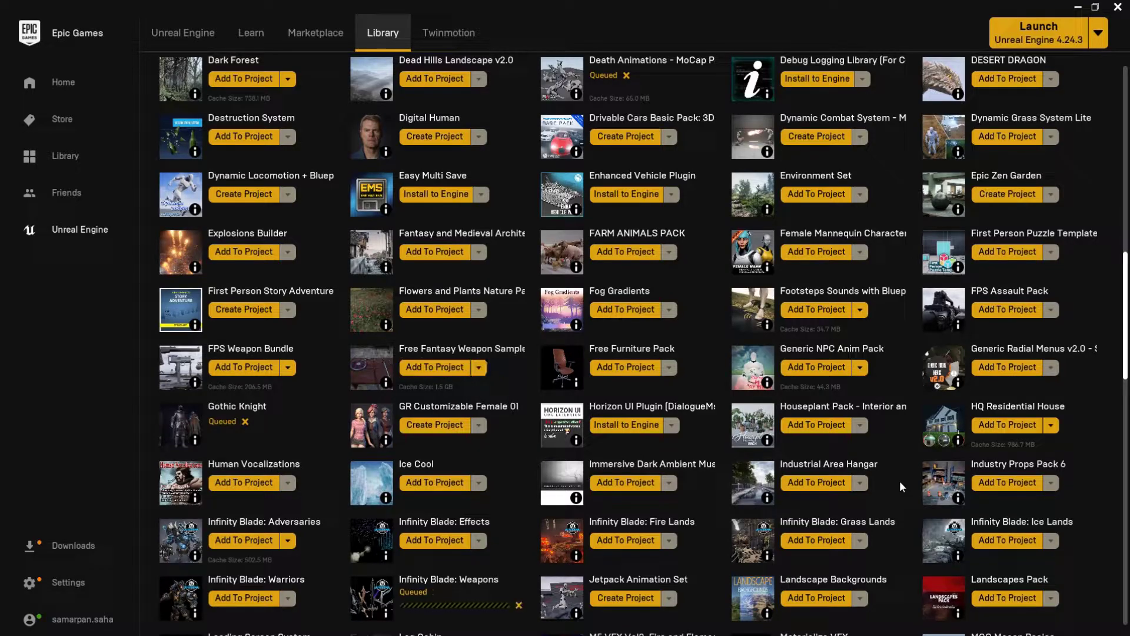
pyautogui.scroll(8, 900, 480)
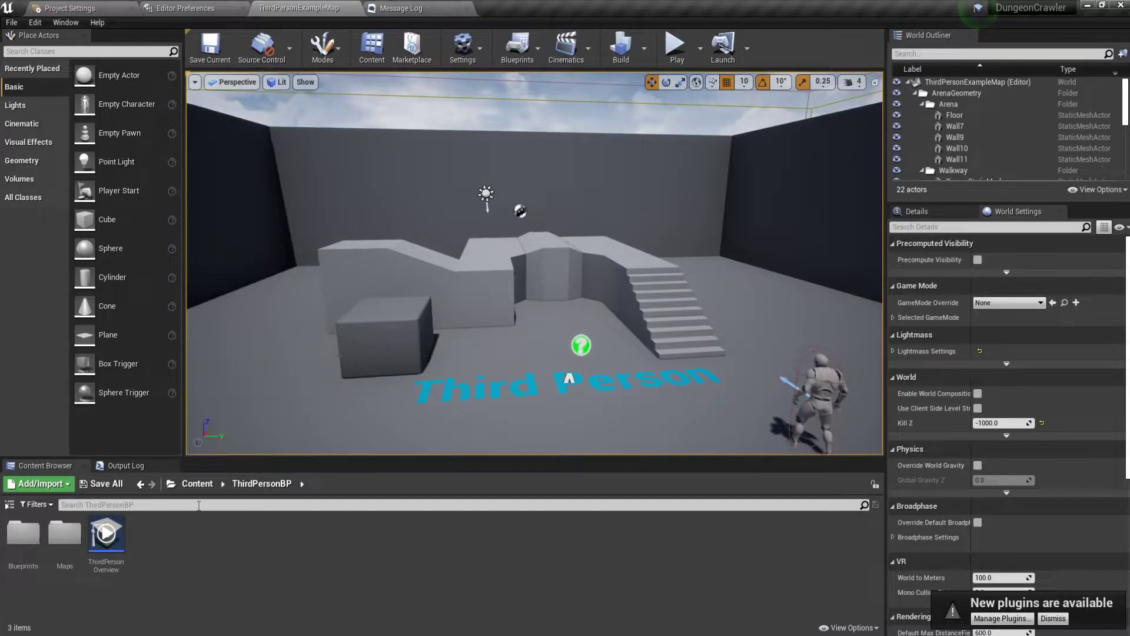
pyautogui.click(170, 483)
pyautogui.click(197, 483)
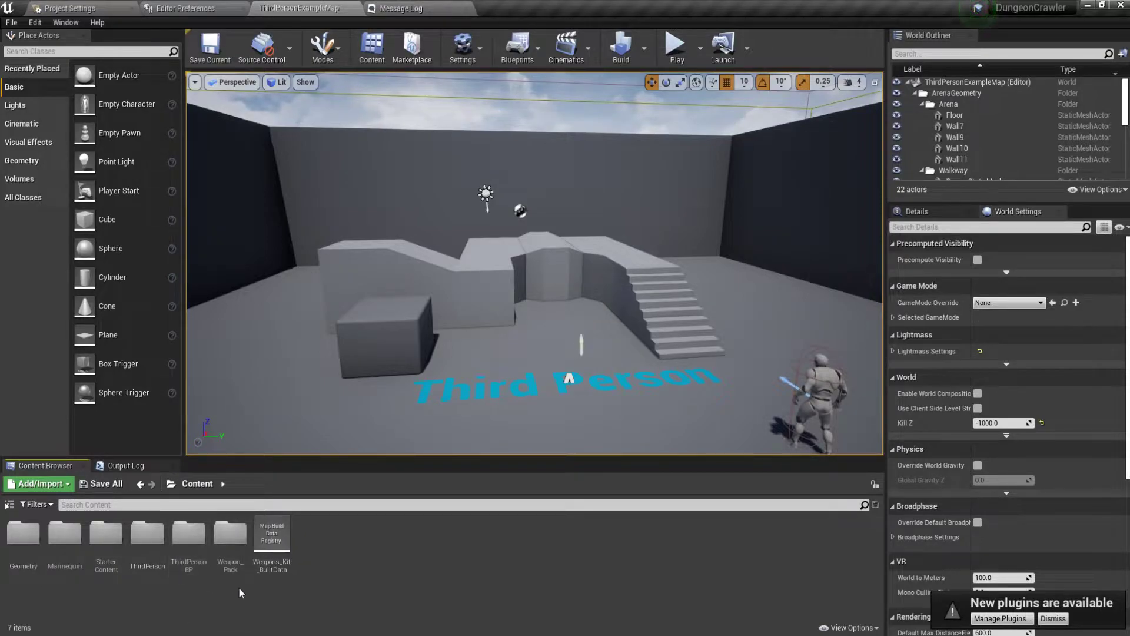
# Step: Open Weapon_Pack > Skeletal_Mesh and preview SK_Axe from several angles
pyautogui.doubleClick(230, 533)
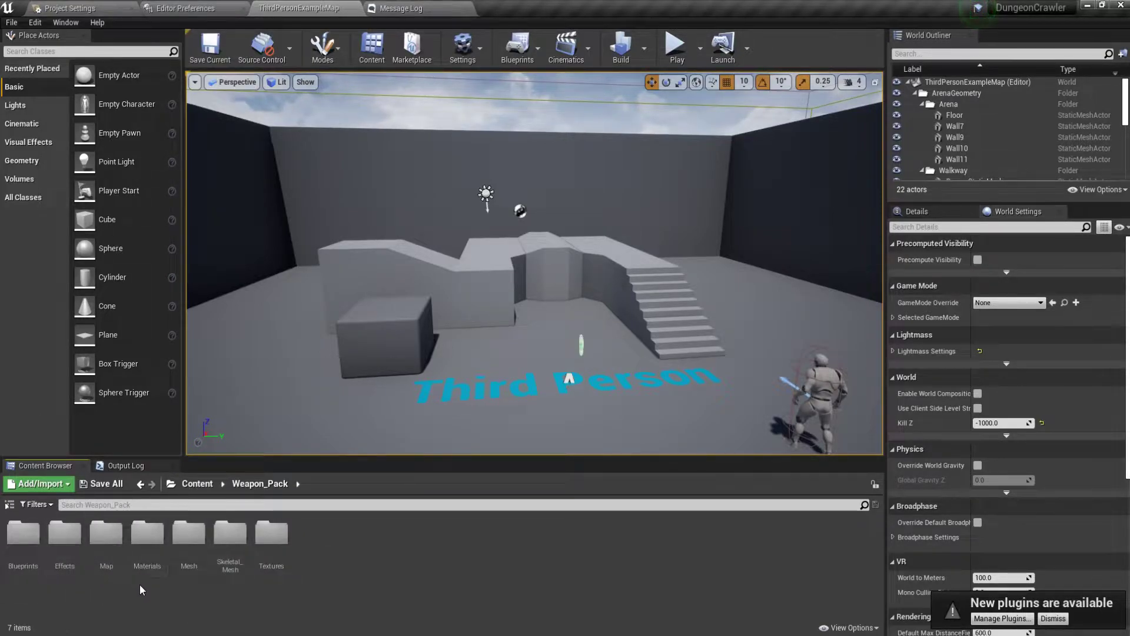
pyautogui.doubleClick(230, 536)
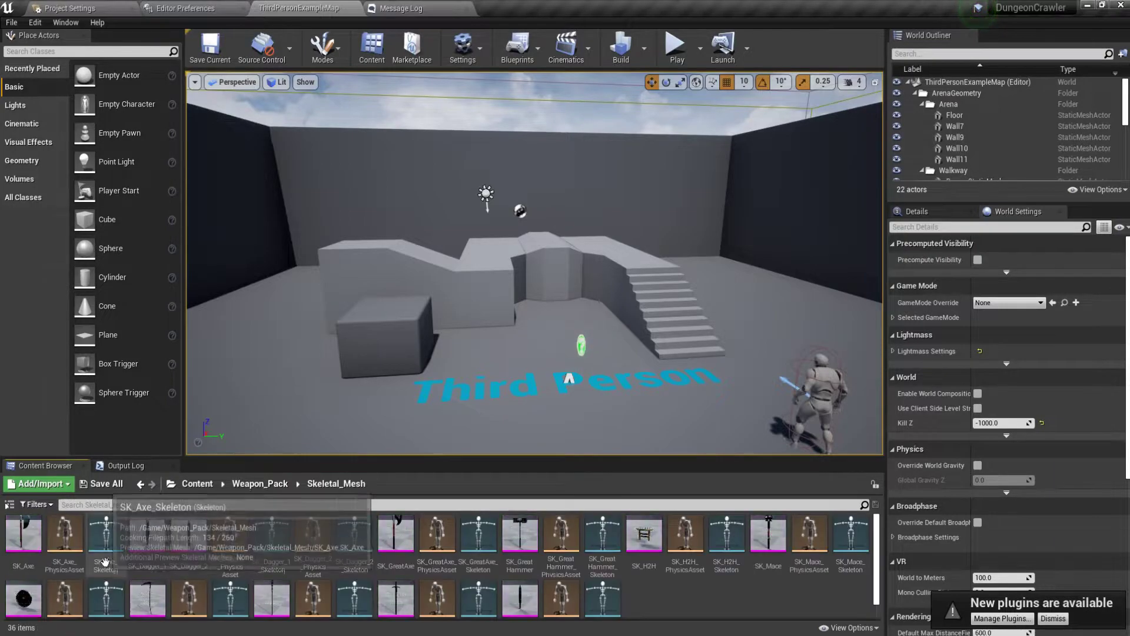
pyautogui.click(28, 544)
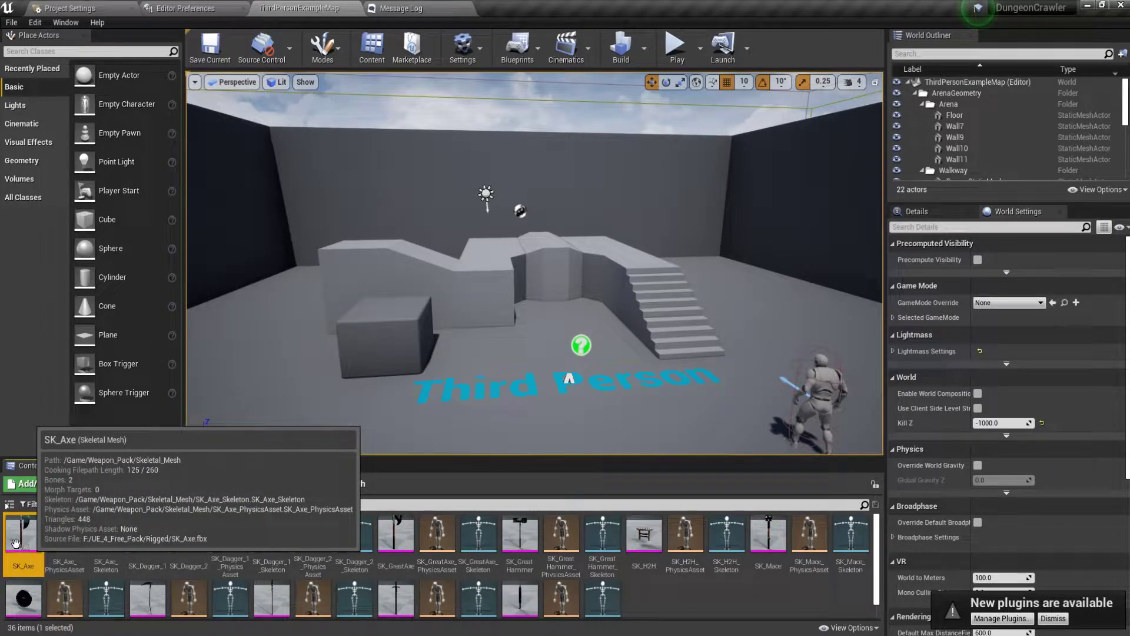
pyautogui.doubleClick(16, 542)
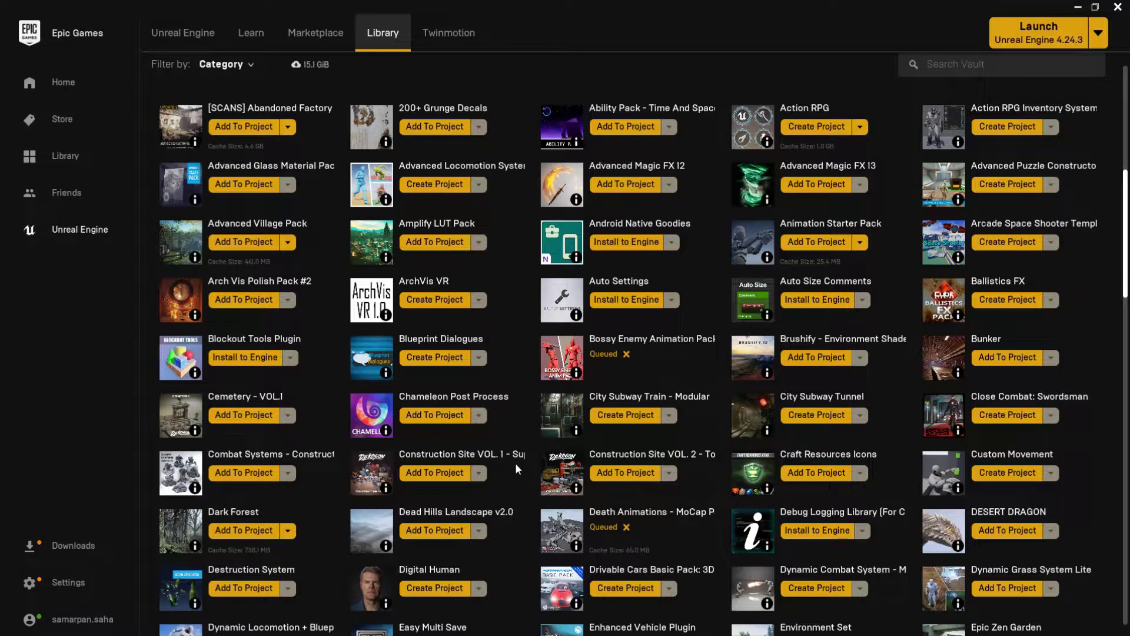
pyautogui.scroll(3, 515, 465)
pyautogui.scroll(5, 515, 463)
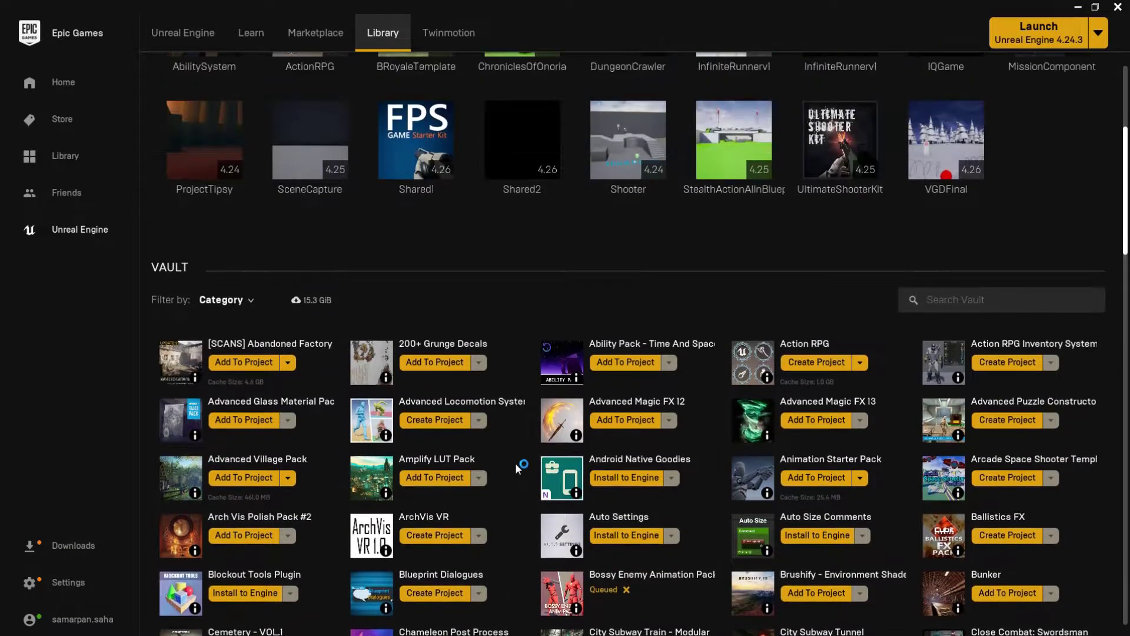
pyautogui.click(575, 606)
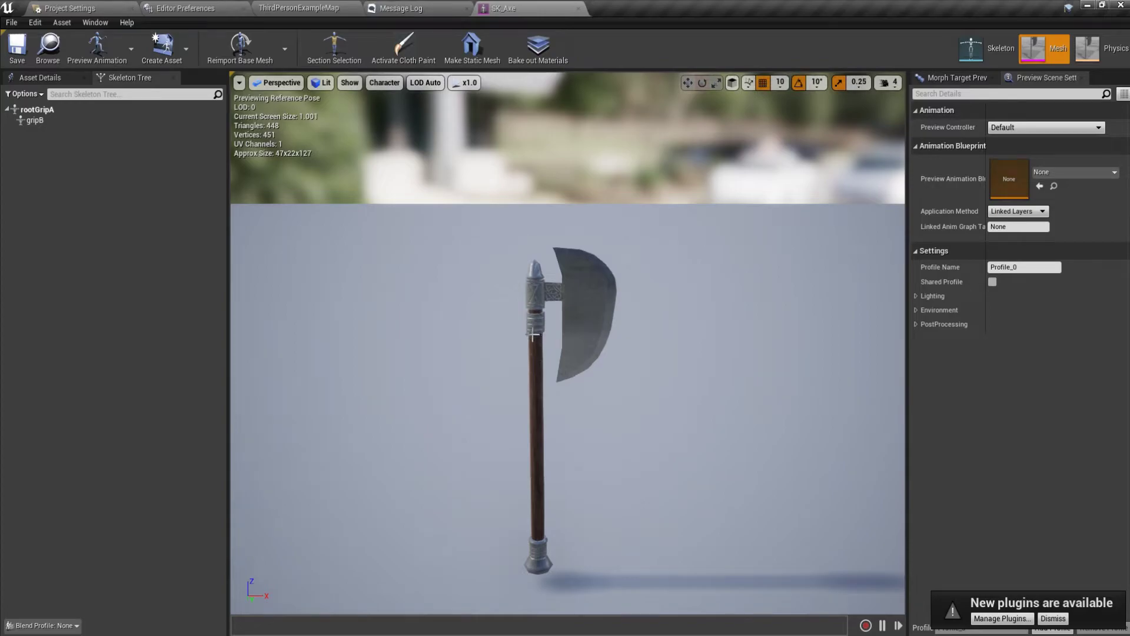
pyautogui.moveTo(533, 335); pyautogui.dragTo(474, 105)
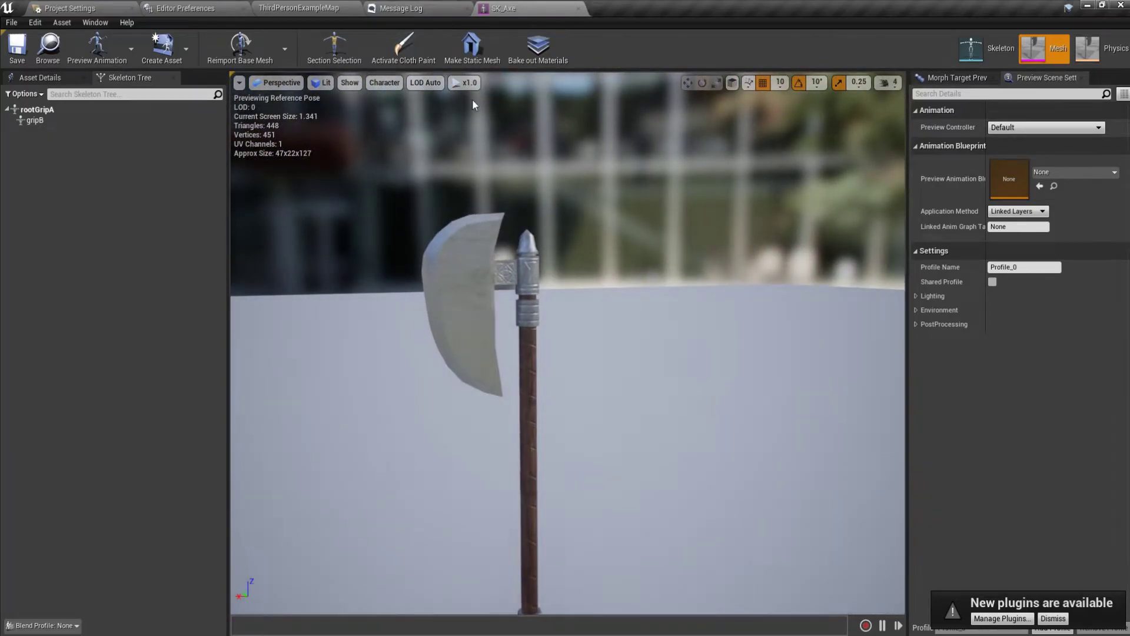
pyautogui.click(347, 7)
# Step: Preview the SK_GreatHammer, SK_Mace, SK_Sickle, SK_Sword and SK_Throwing meshes
pyautogui.scroll(1, 512, 585)
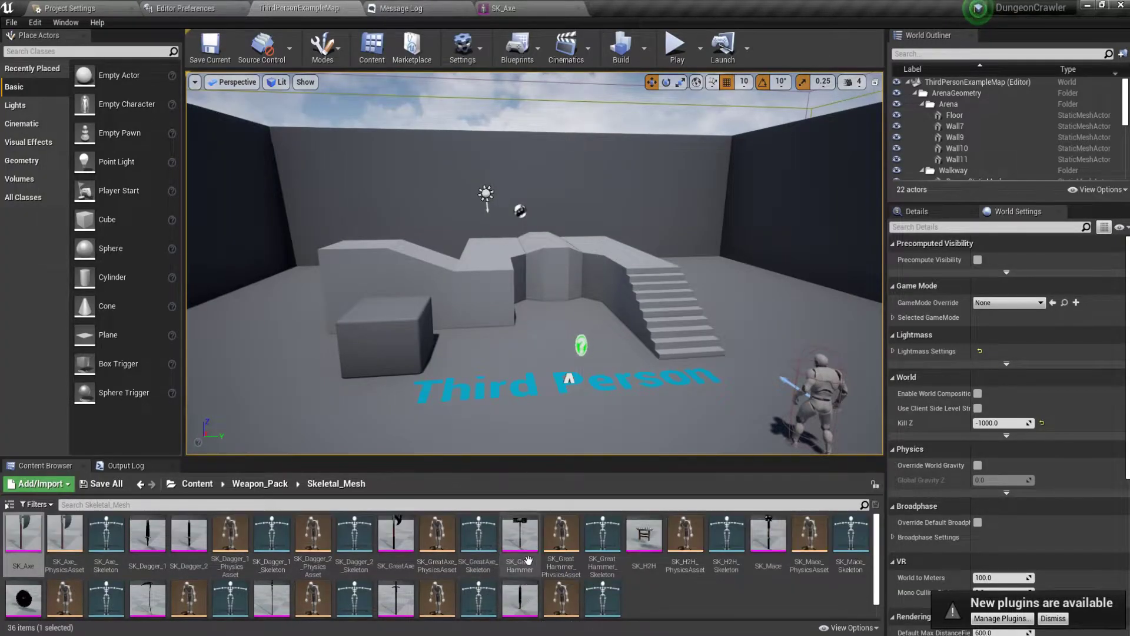
pyautogui.doubleClick(520, 537)
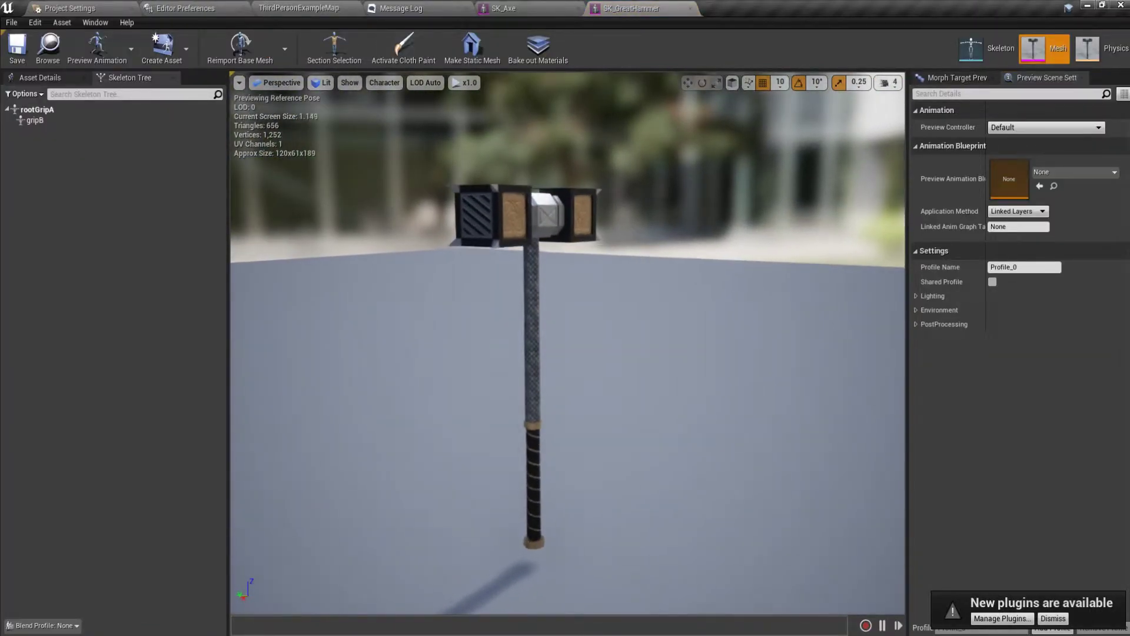
pyautogui.click(313, 7)
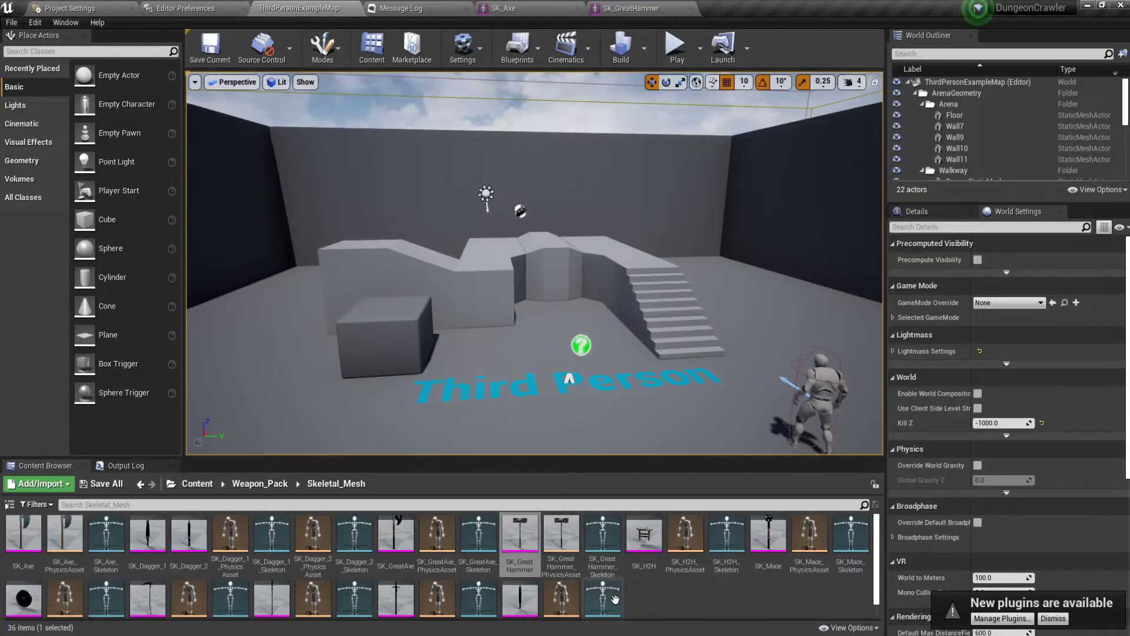
pyautogui.doubleClick(768, 533)
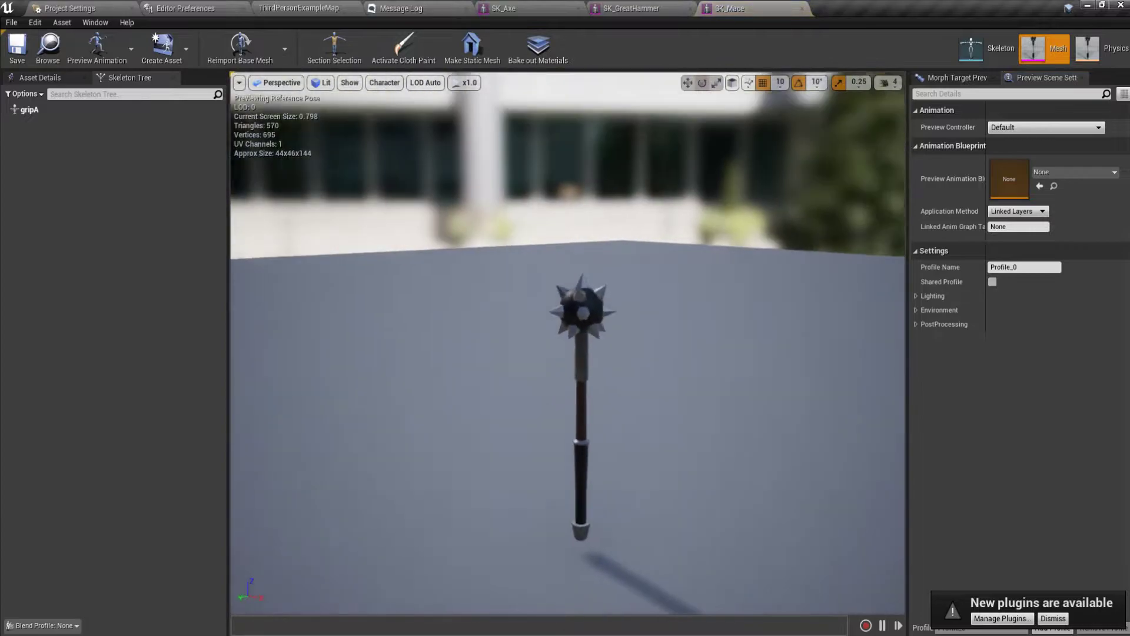
pyautogui.click(299, 8)
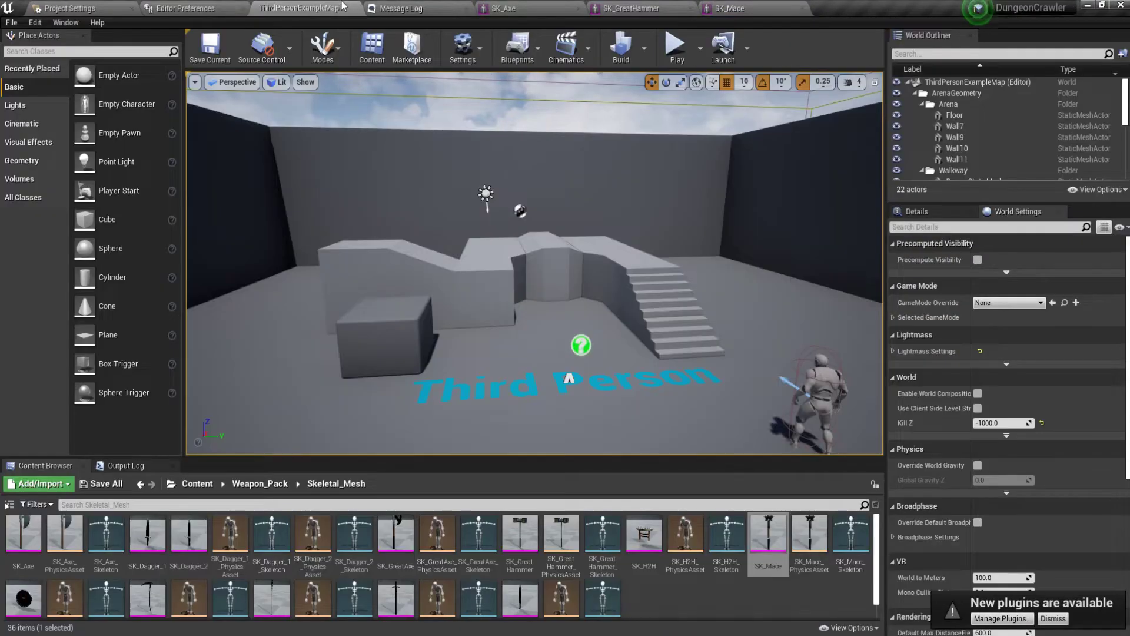
pyautogui.click(156, 601)
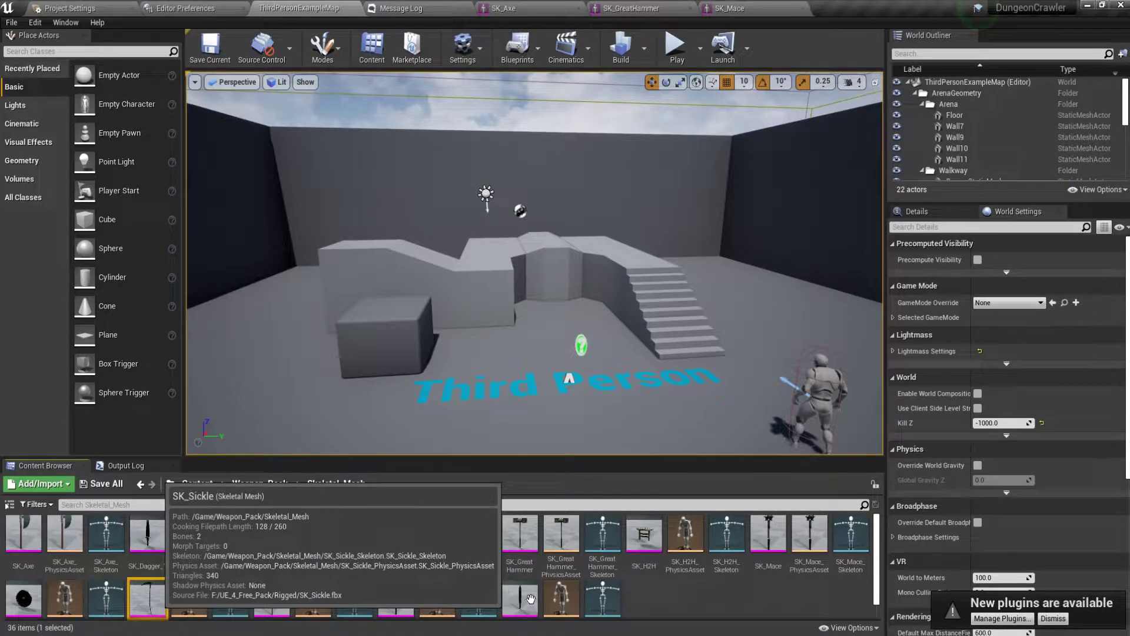
pyautogui.press('Return')
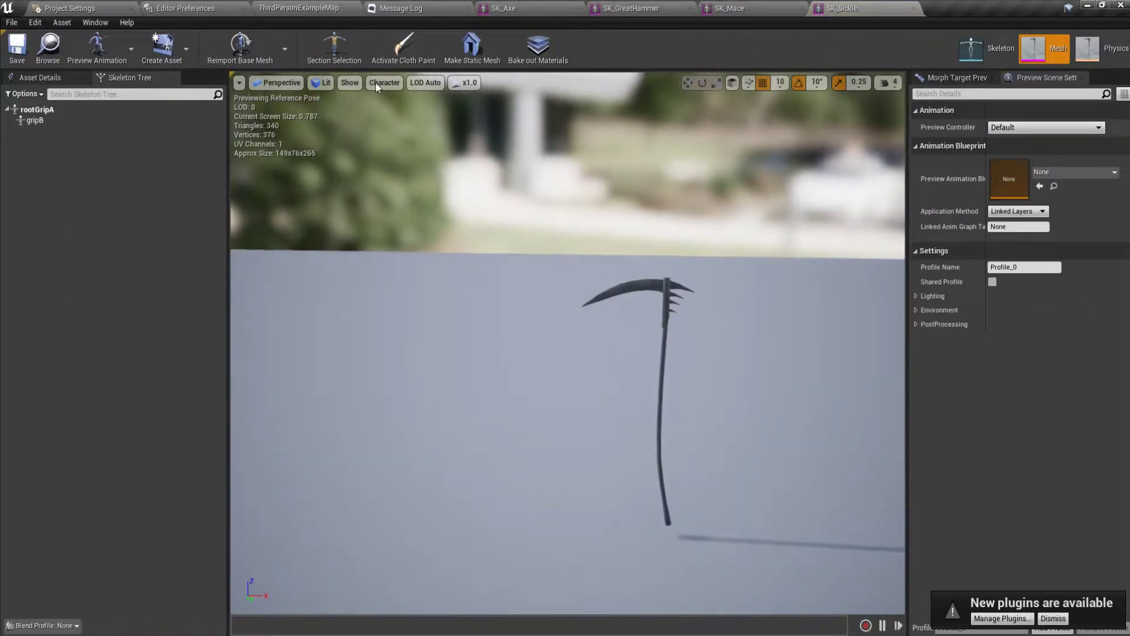
pyautogui.click(299, 8)
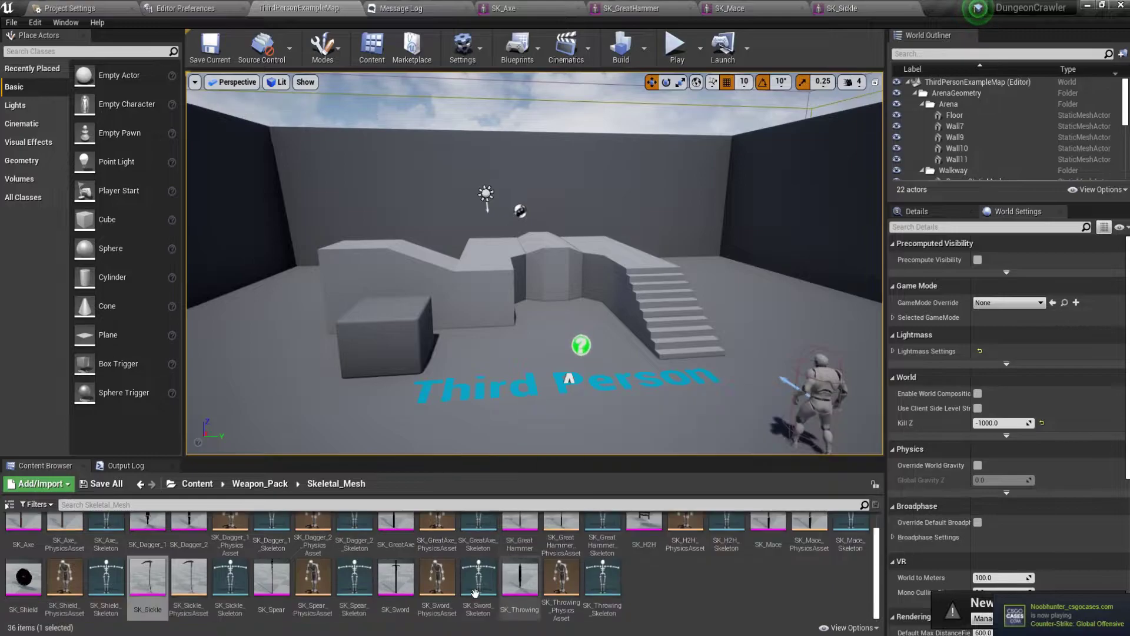
pyautogui.doubleClick(522, 596)
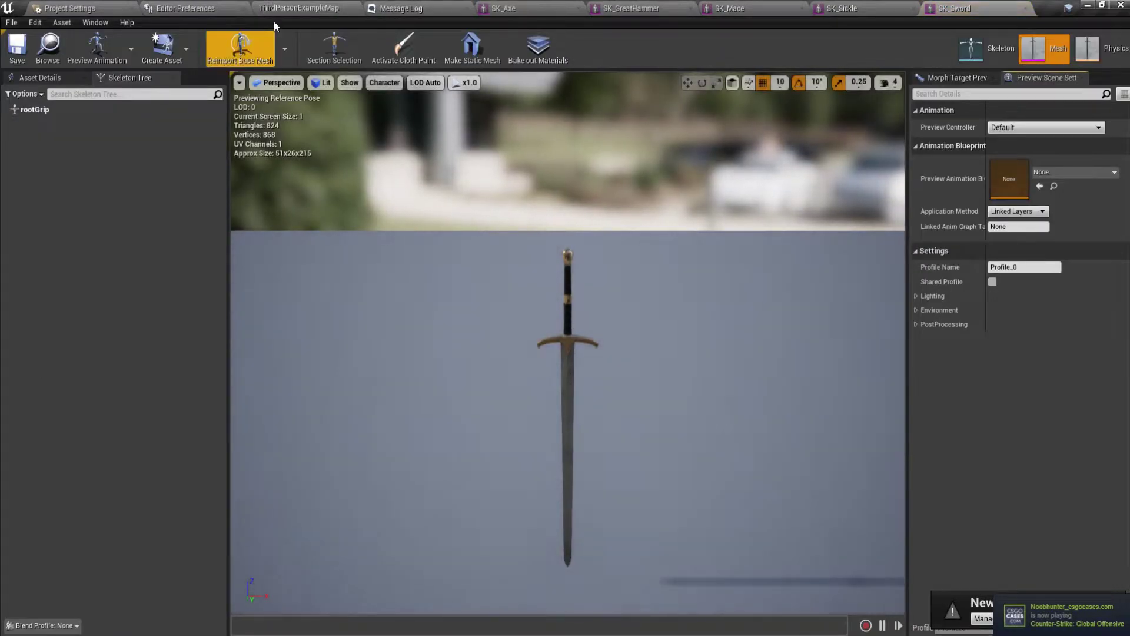
pyautogui.click(300, 7)
pyautogui.doubleClick(515, 582)
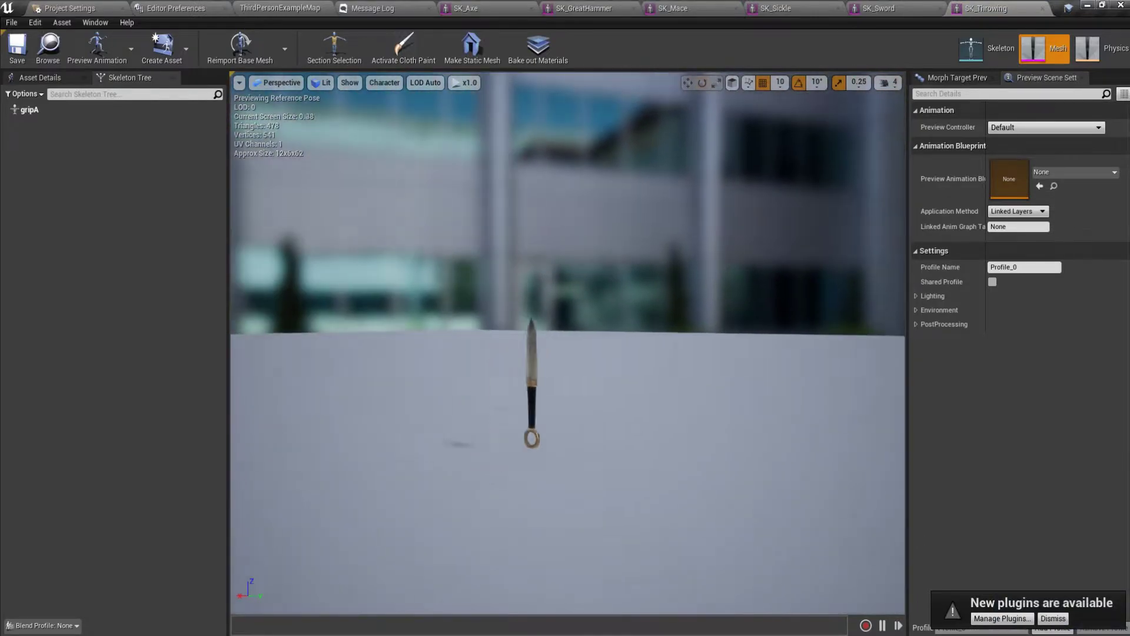
pyautogui.moveTo(583, 525); pyautogui.dragTo(554, 525)
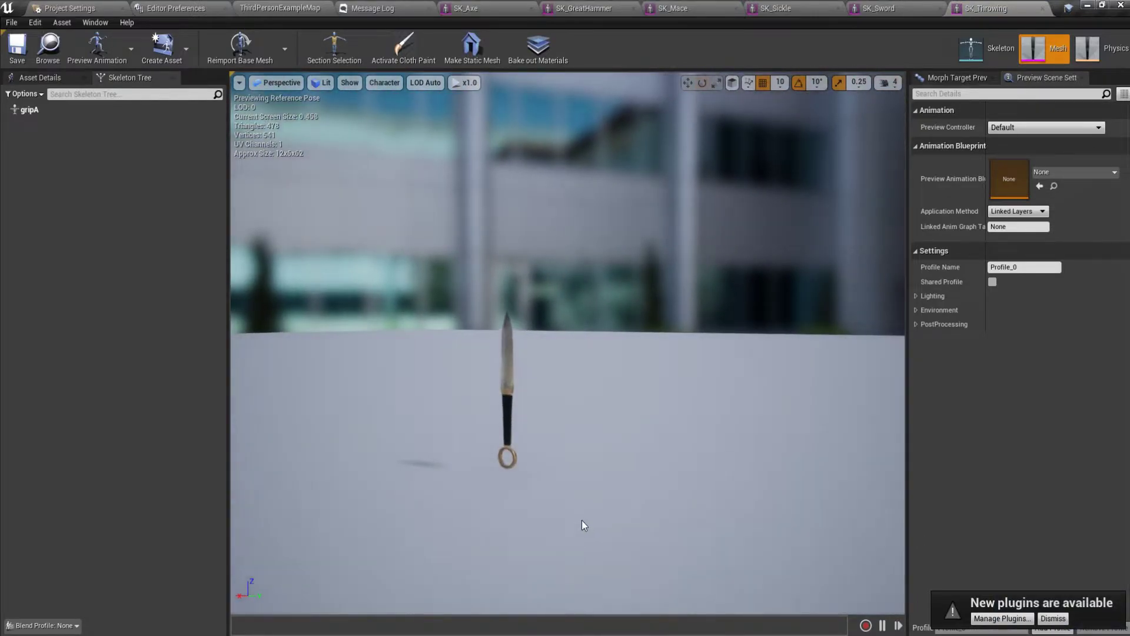
# Step: Close all six weapon mesh preview tabs, back to the level editor
pyautogui.click(1041, 9)
pyautogui.click(1031, 10)
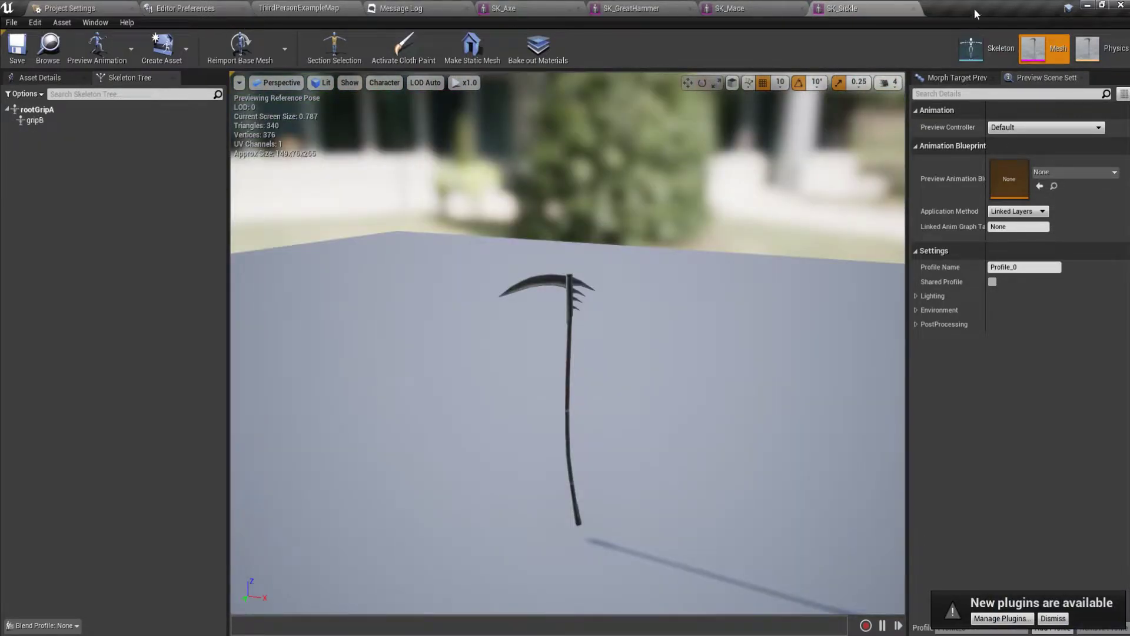
pyautogui.click(912, 10)
pyautogui.click(803, 9)
pyautogui.click(692, 9)
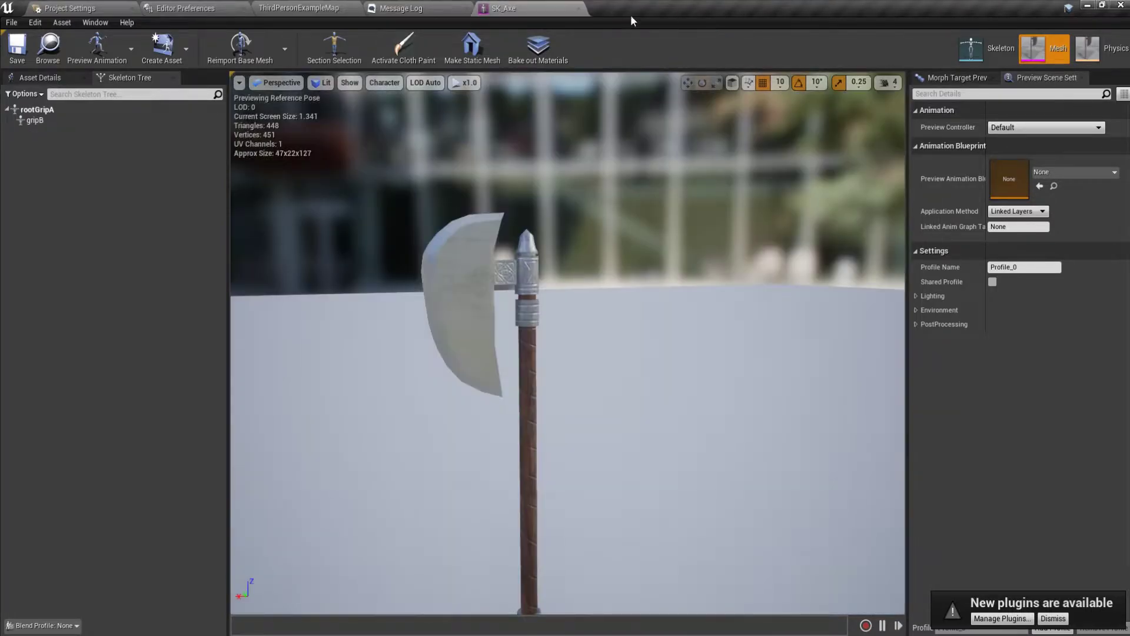
pyautogui.click(579, 9)
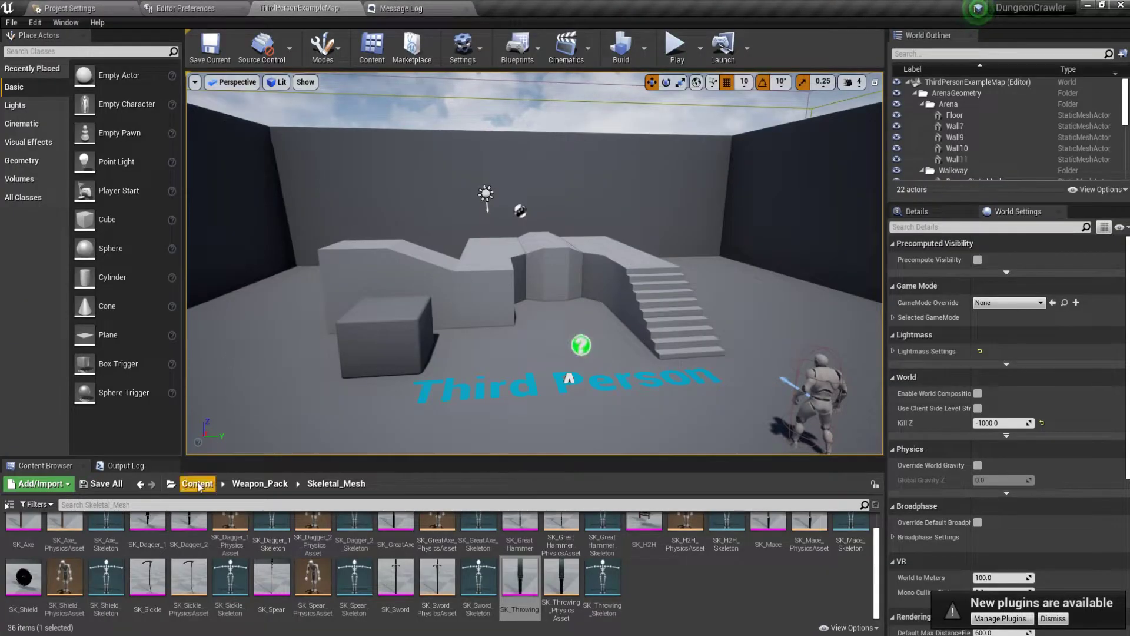
# Step: Browse BossyEnemy > Animations and GKnight, then return to the Content folder
pyautogui.click(198, 484)
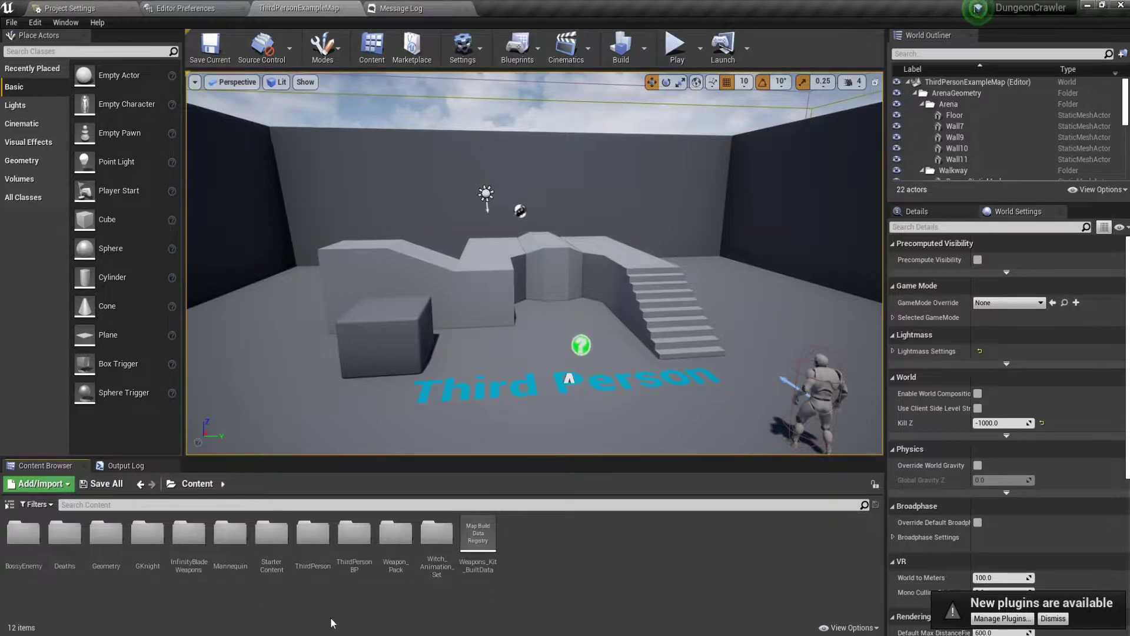
pyautogui.doubleClick(27, 538)
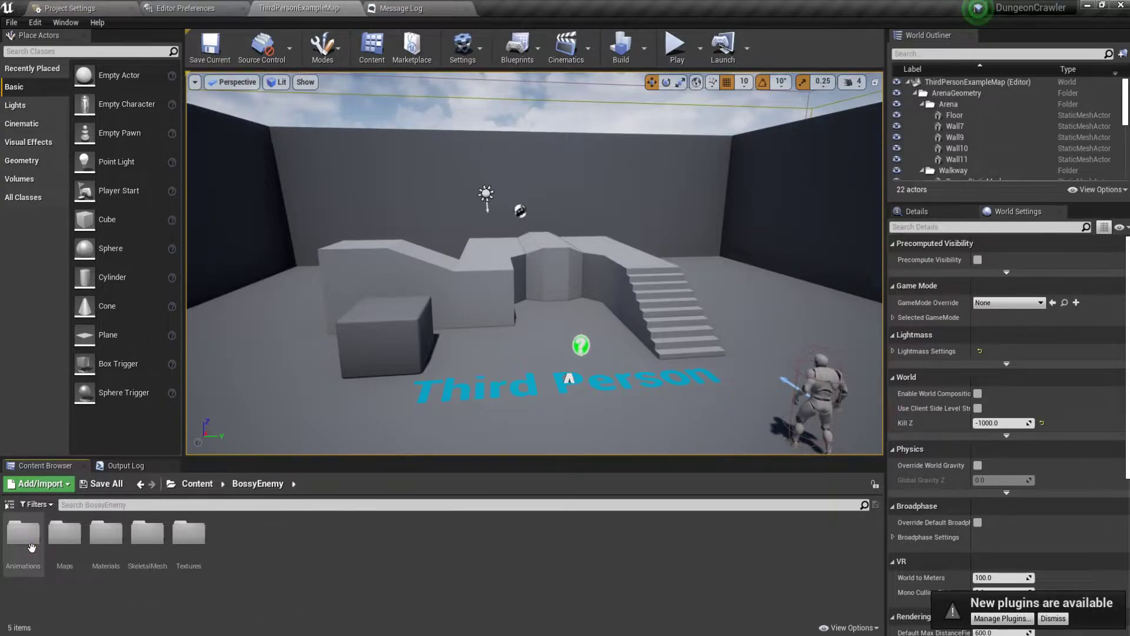
pyautogui.doubleClick(30, 545)
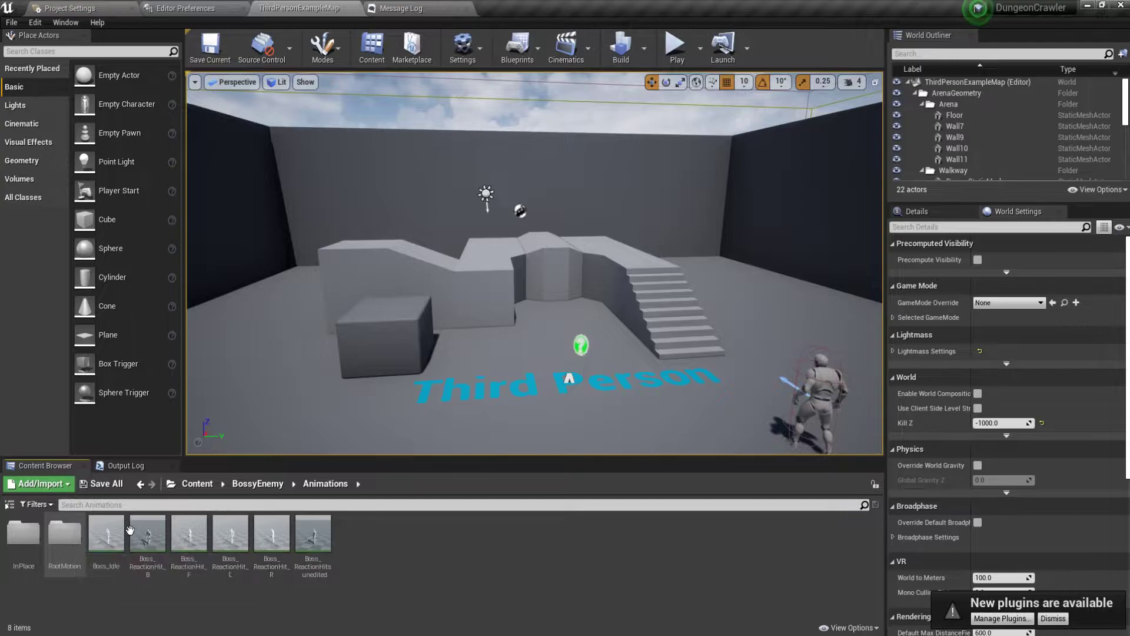
pyautogui.click(262, 484)
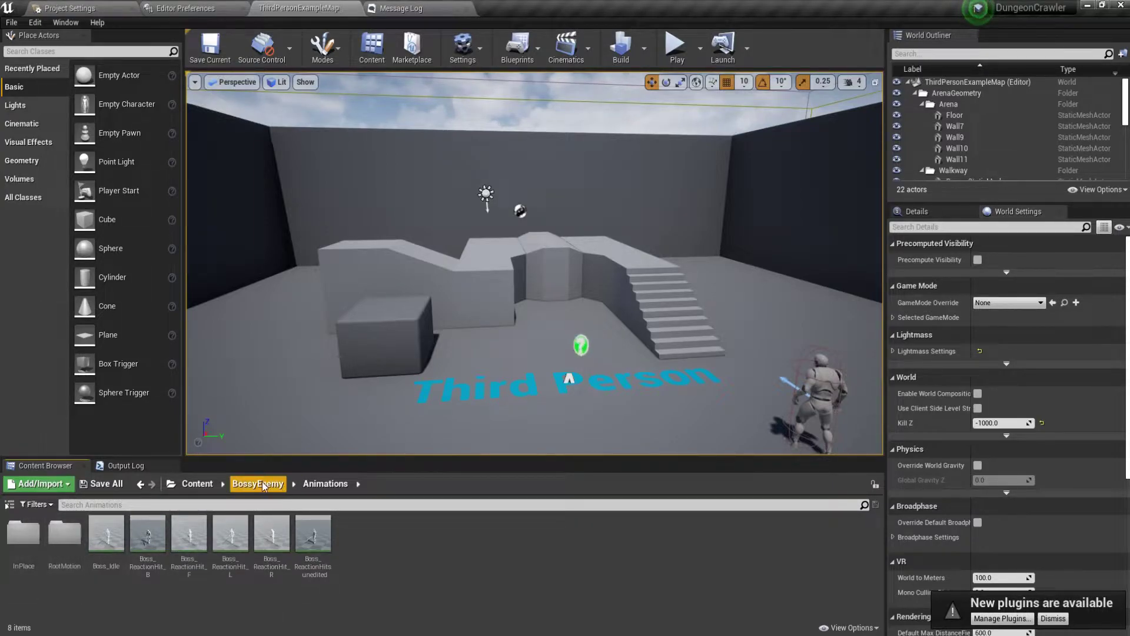
pyautogui.click(197, 484)
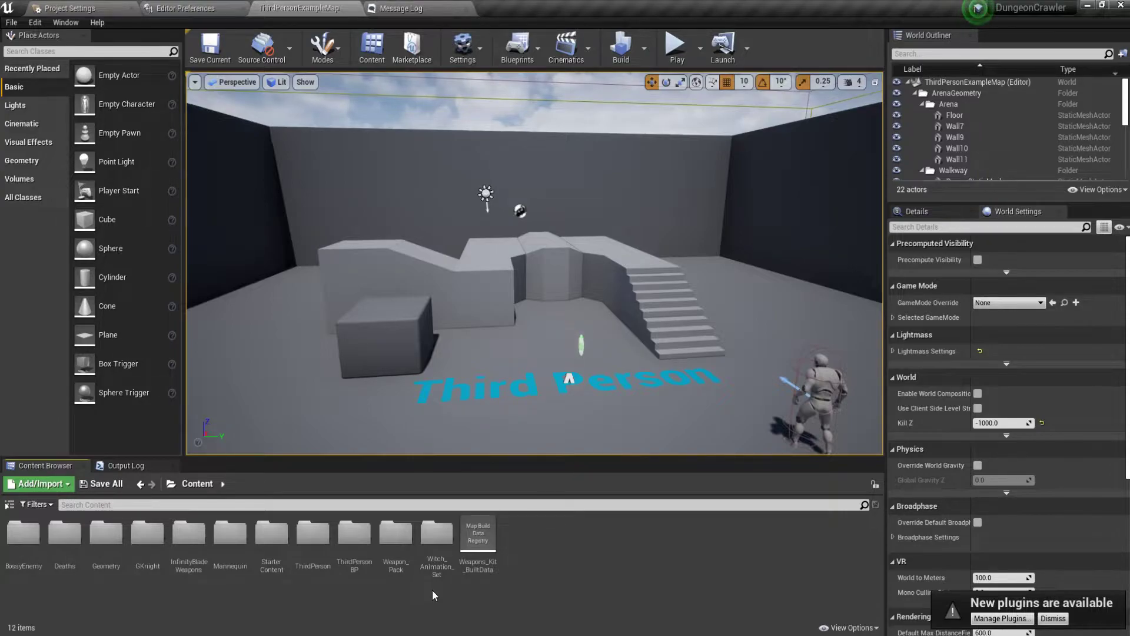
pyautogui.doubleClick(153, 540)
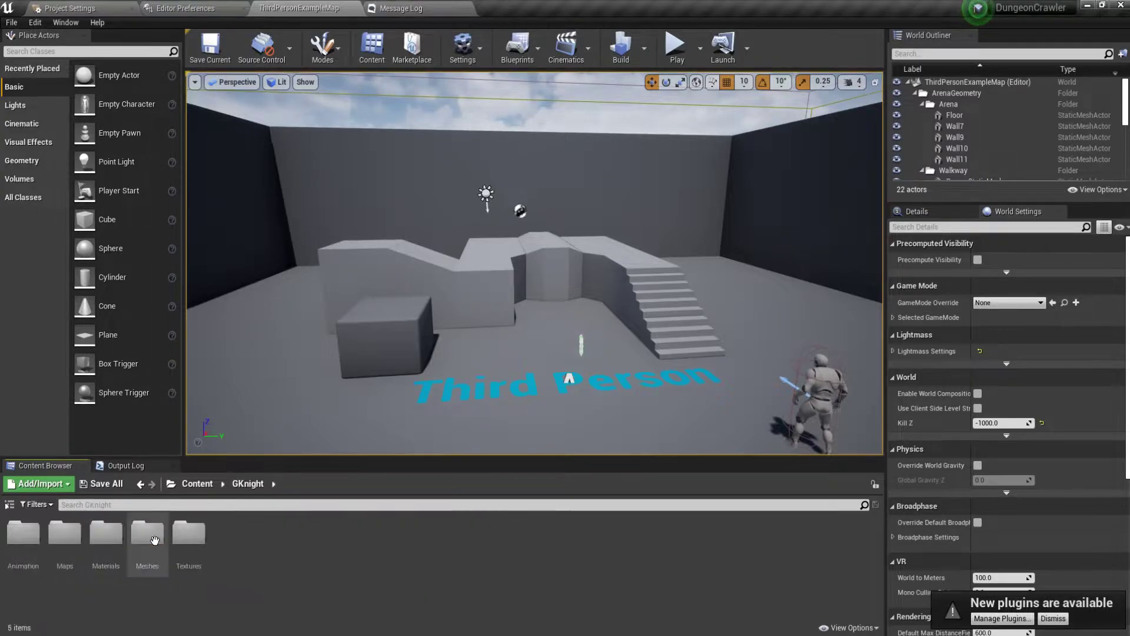
pyautogui.click(199, 487)
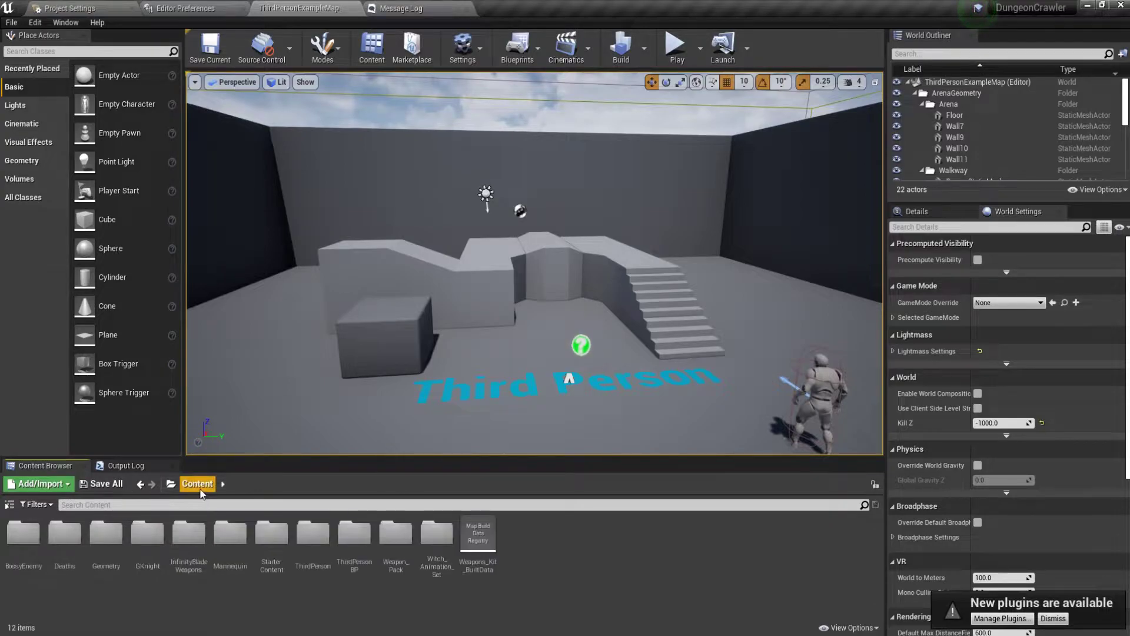
# Step: Create a folder named DungeonCrawlerFolder in Content and open it
pyautogui.rightClick(553, 543)
pyautogui.click(615, 187)
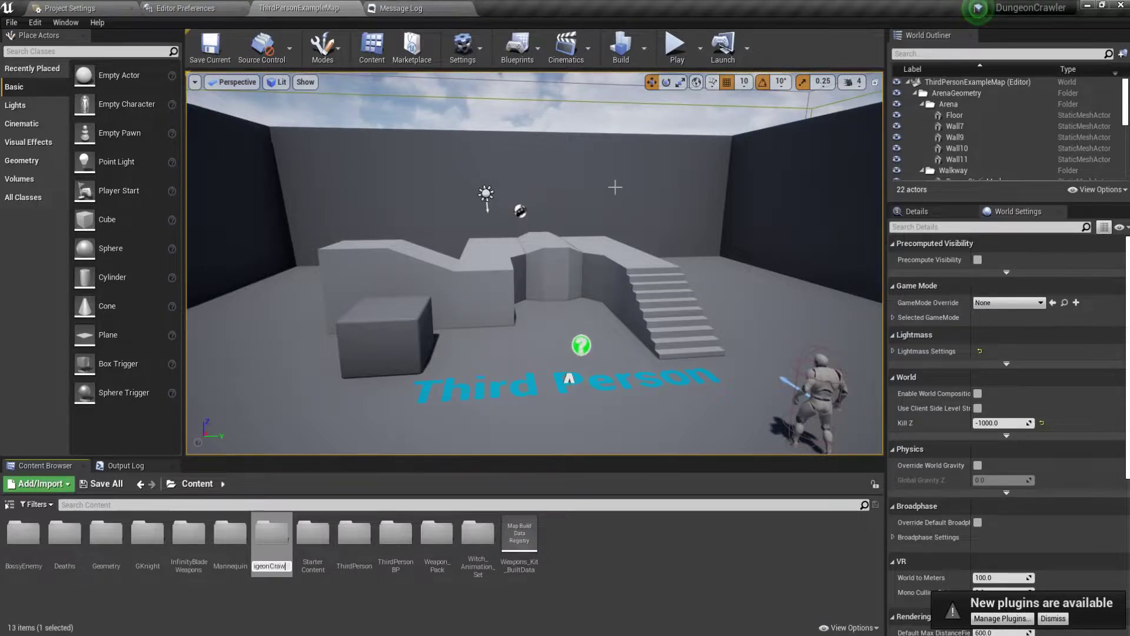
pyautogui.write('DungeonCrawlerFolde')
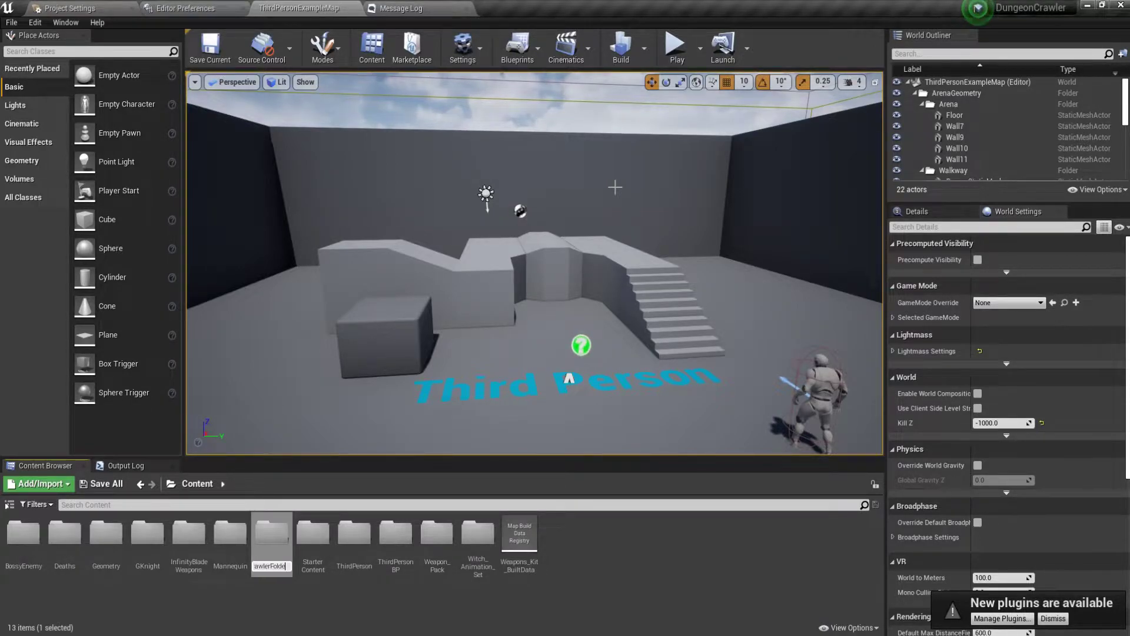
pyautogui.write('r')
pyautogui.press('Return')
pyautogui.doubleClick(120, 550)
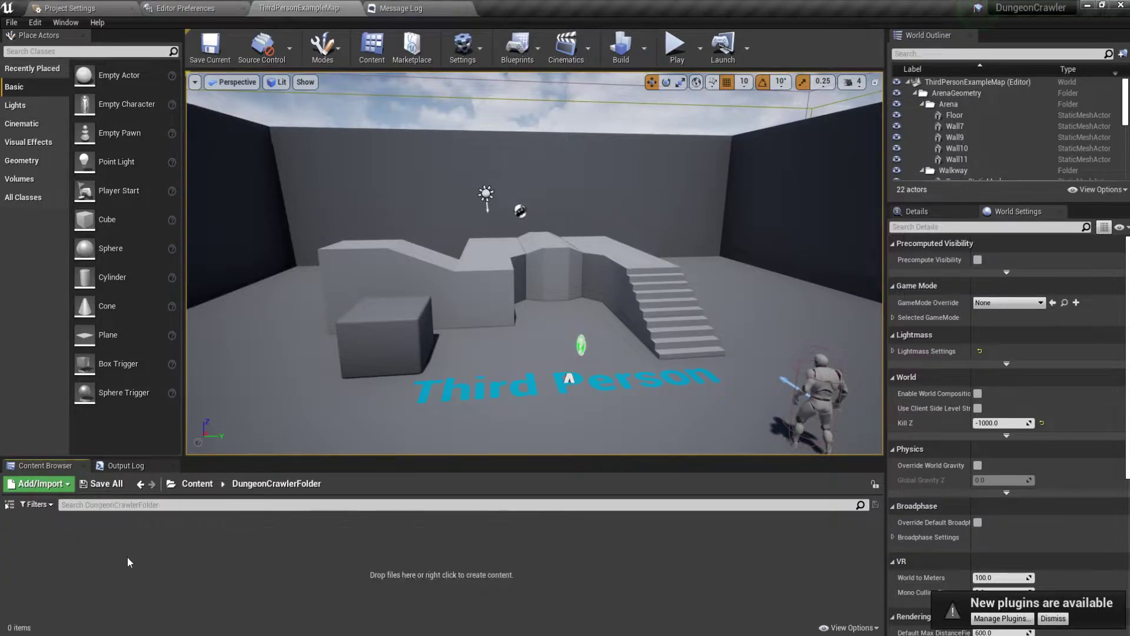
# Step: Create a Character Blueprint class named BP_Player there and open it
pyautogui.click(9, 505)
pyautogui.rightClick(292, 548)
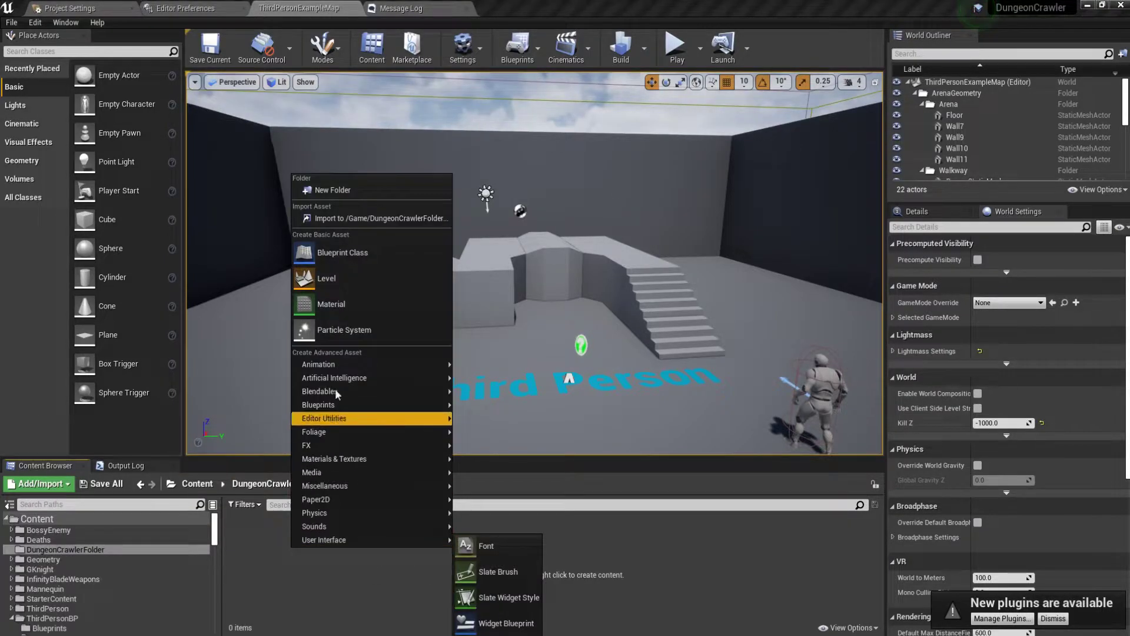
pyautogui.click(346, 252)
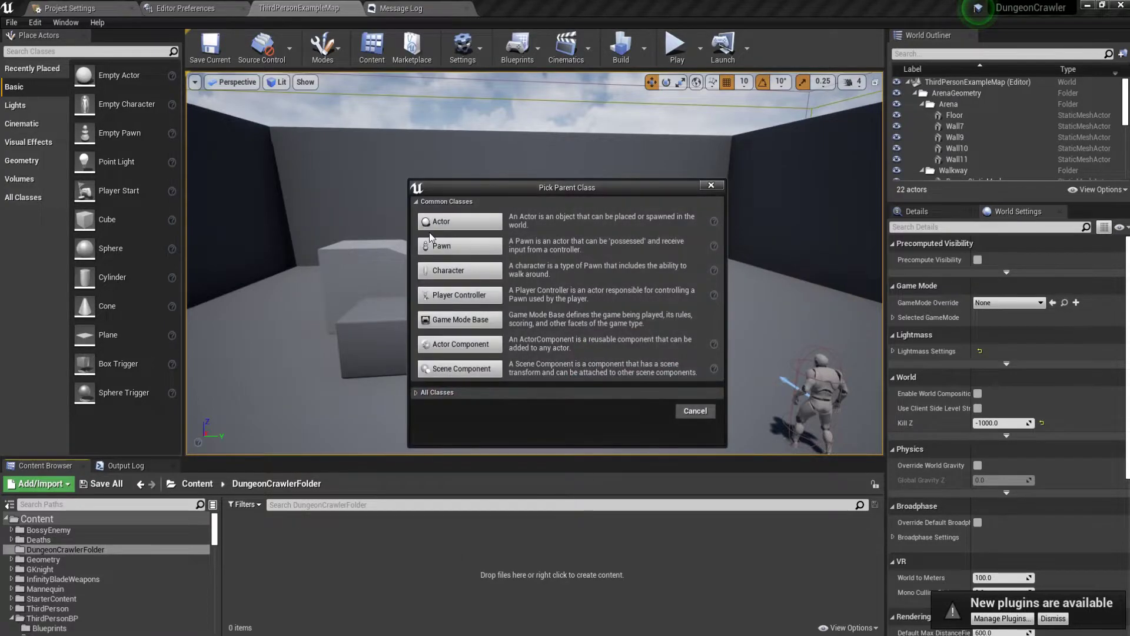
pyautogui.click(449, 270)
pyautogui.write('BP')
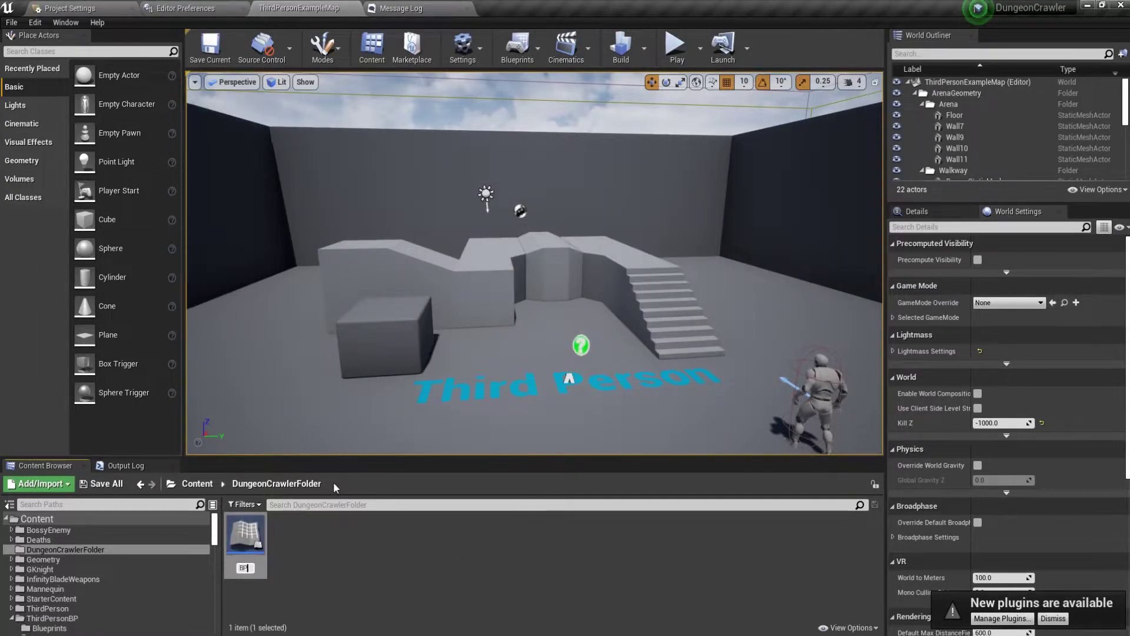
pyautogui.write('_Player')
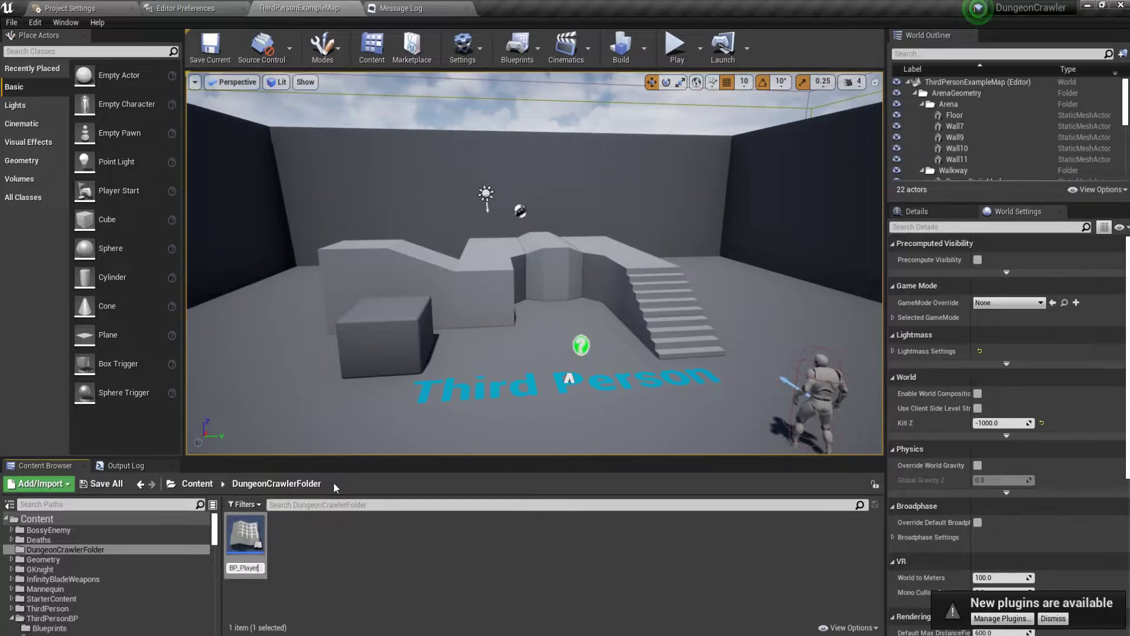
pyautogui.press('Return')
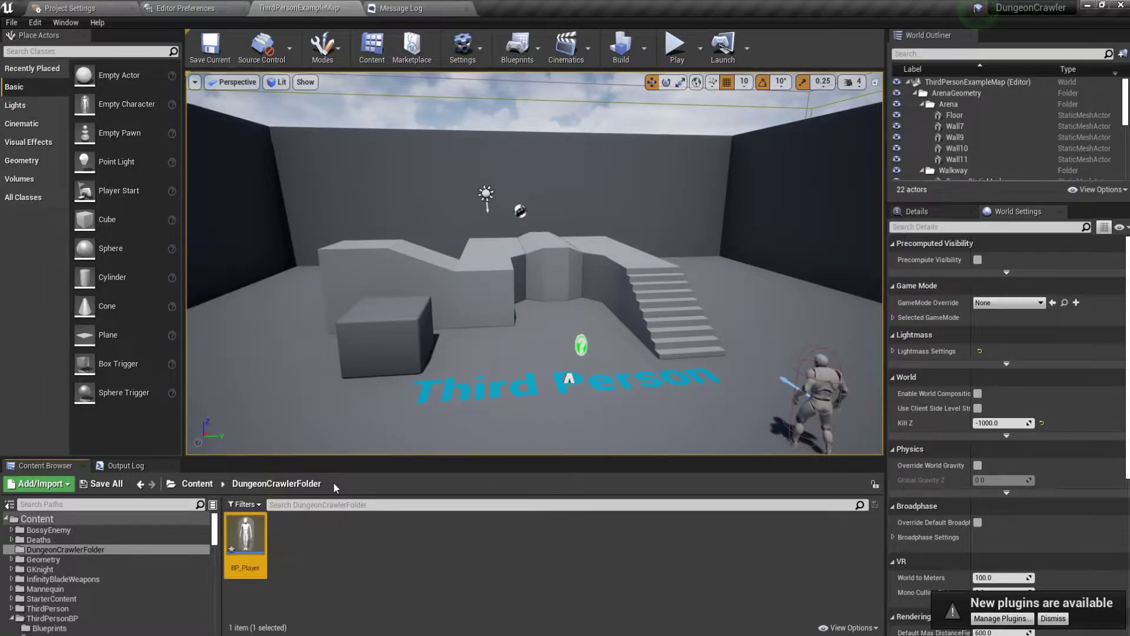
pyautogui.doubleClick(242, 552)
# Step: Add a SpringArm component under the Mesh component
pyautogui.click(59, 112)
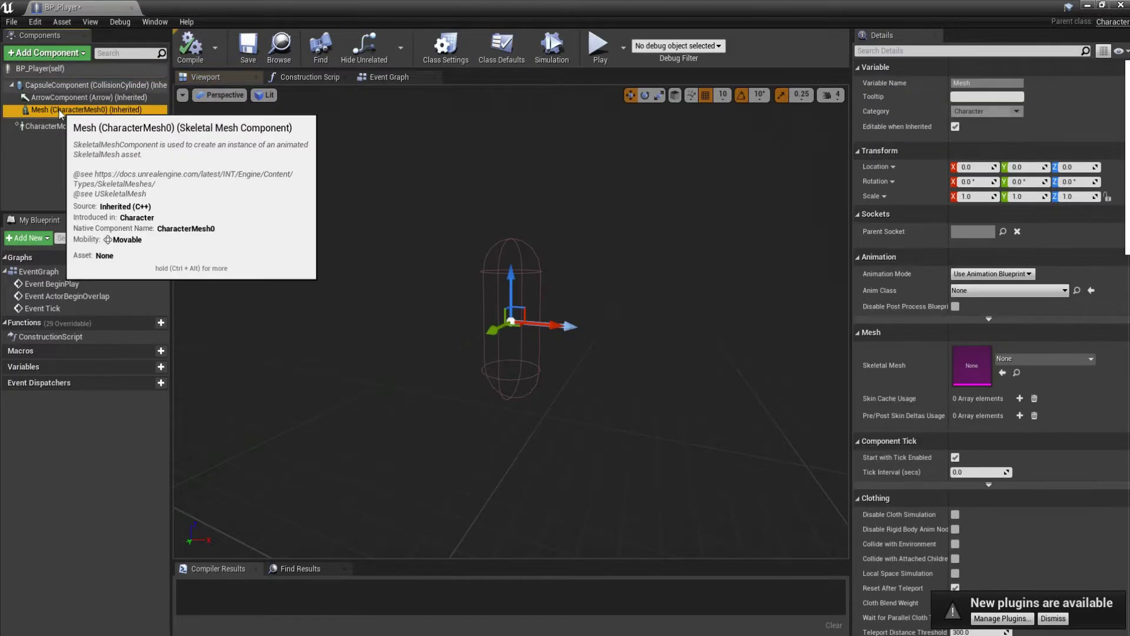
pyautogui.click(70, 53)
pyautogui.write('spring')
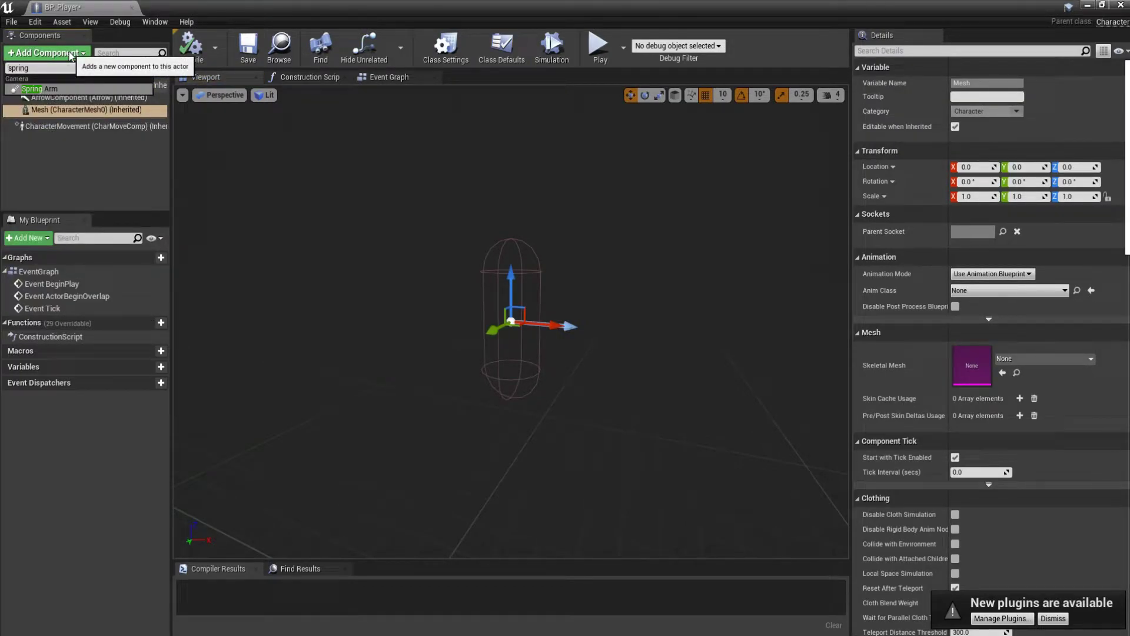
pyautogui.press('Return')
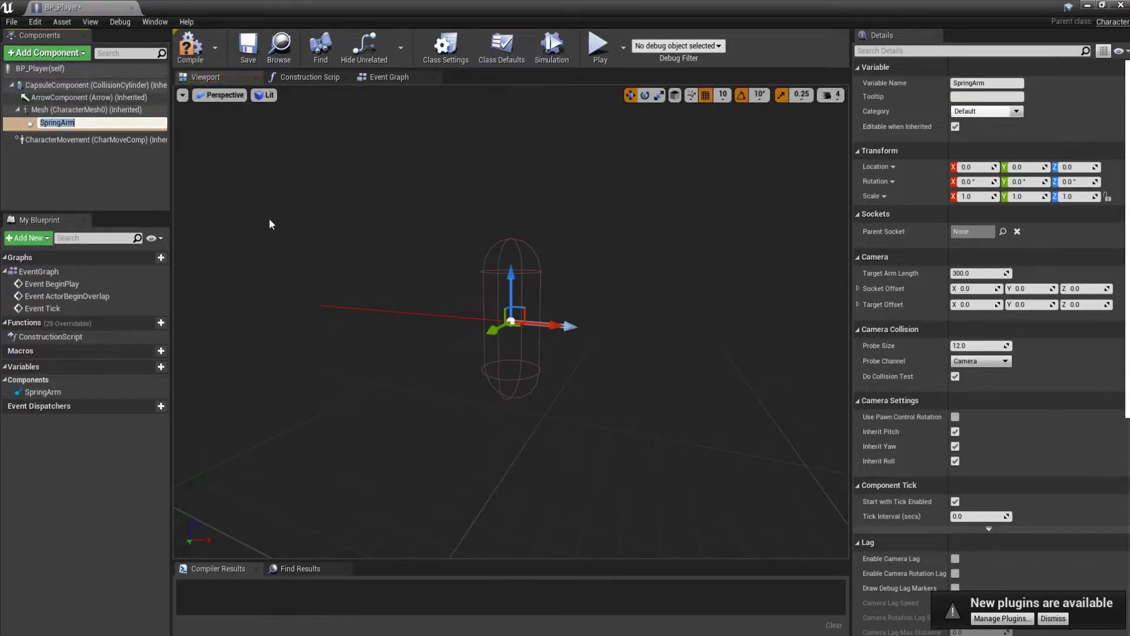
pyautogui.click(47, 169)
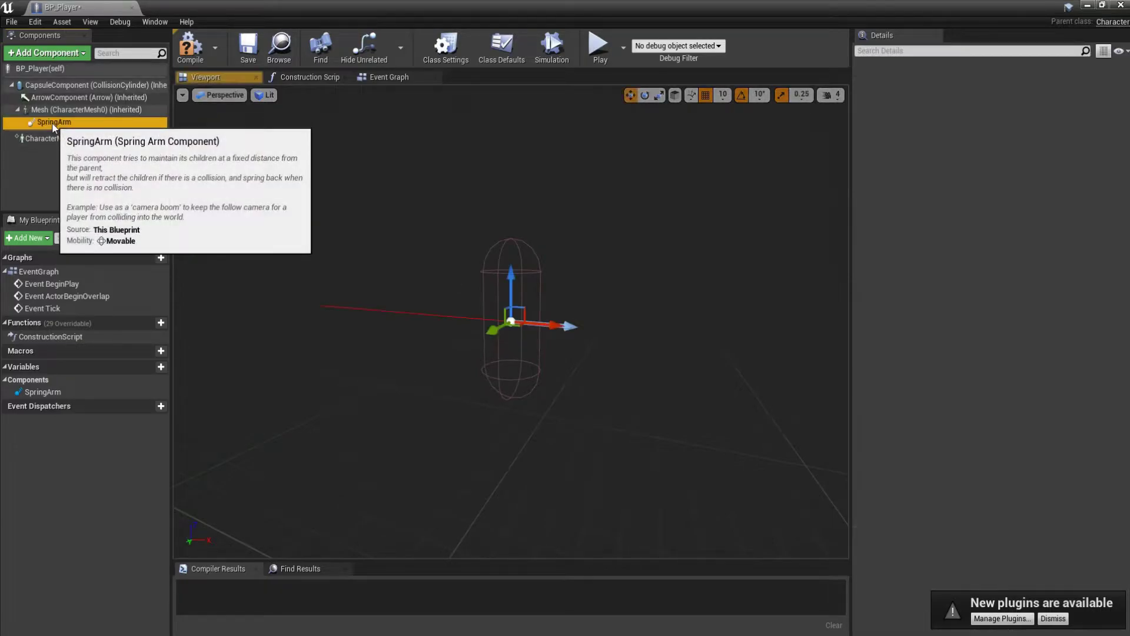
# Step: Attach a Camera component beneath the SpringArm
pyautogui.click(57, 122)
pyautogui.click(75, 54)
pyautogui.write('camera')
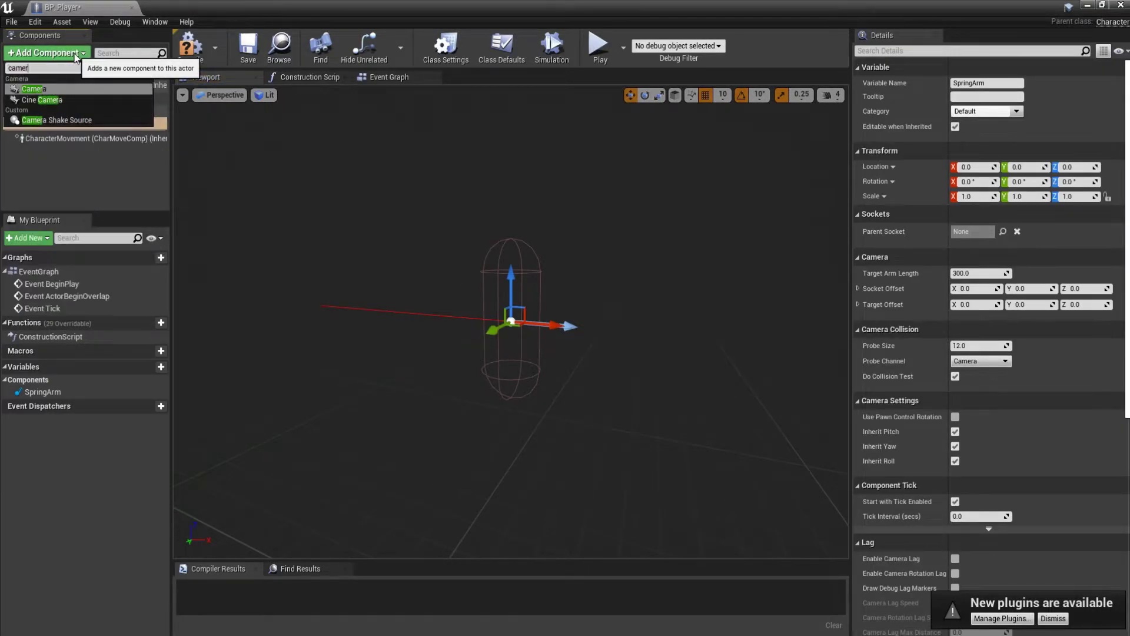
pyautogui.click(77, 83)
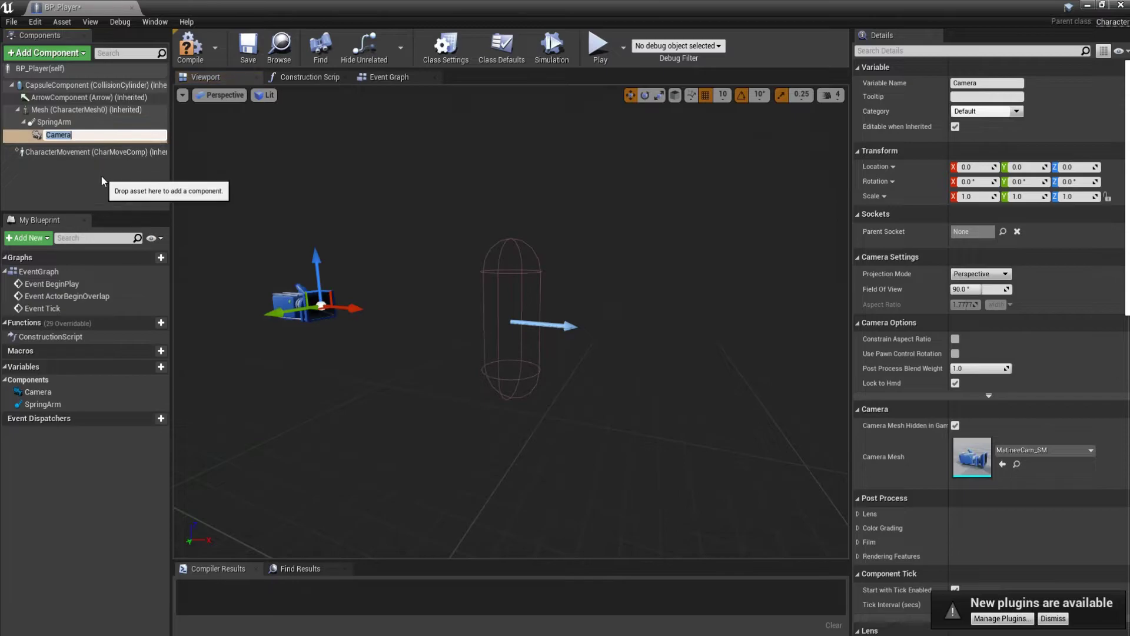
pyautogui.click(87, 135)
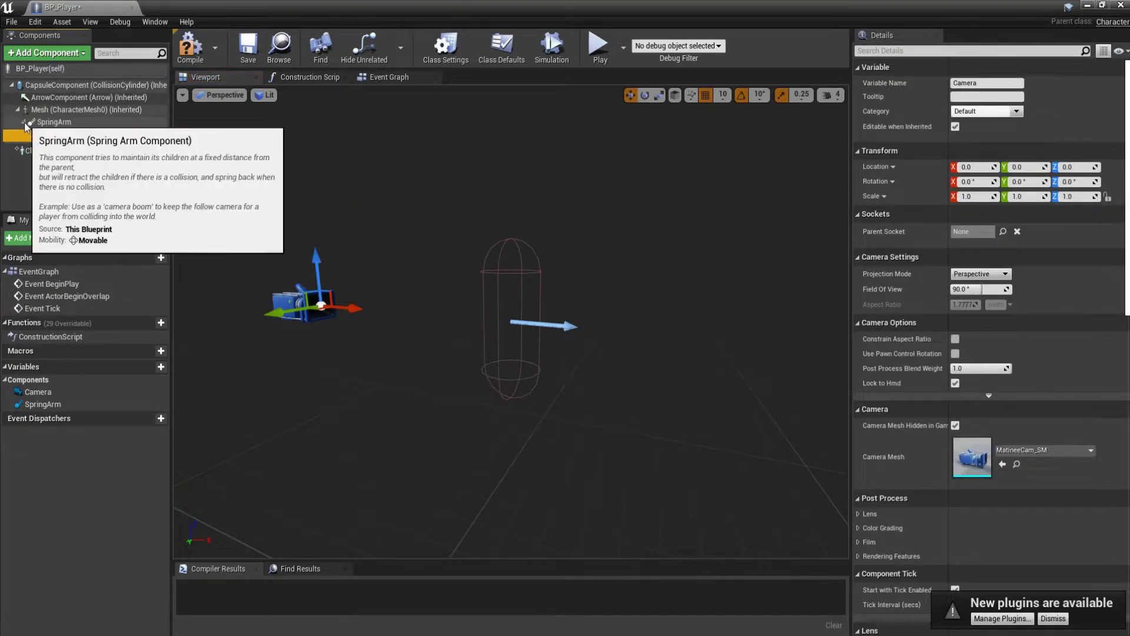
pyautogui.keyDown('ctrl'); pyautogui.click(44, 135); pyautogui.keyUp('ctrl')
# Step: Attach the Camera to the SpringArm and raise it to a height of 150
pyautogui.moveTo(43, 138); pyautogui.dragTo(24, 123)
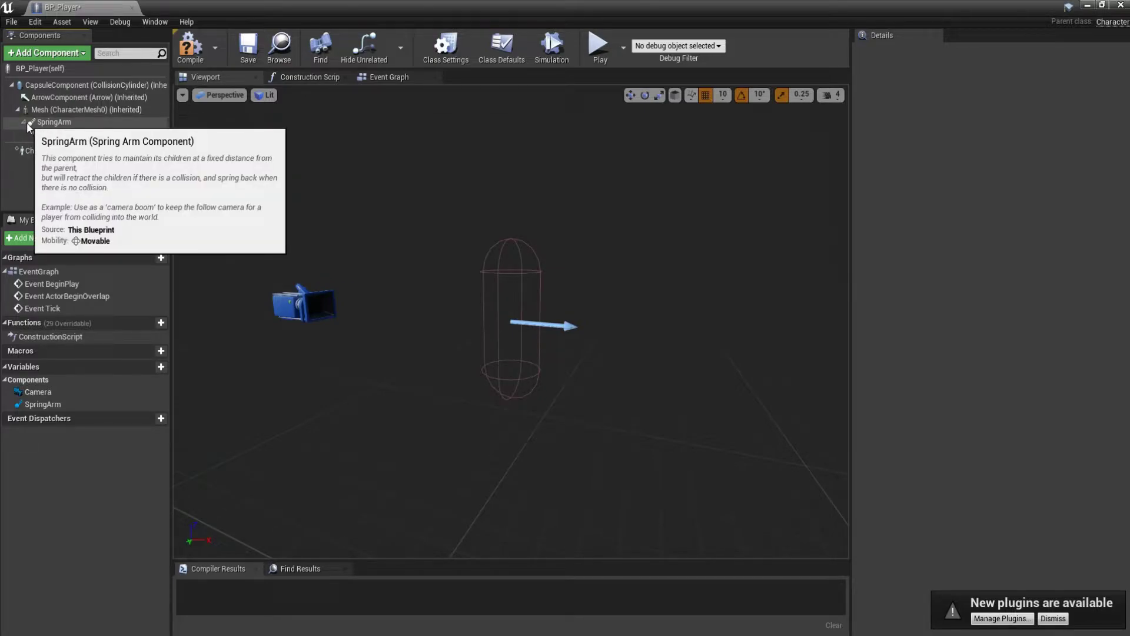
pyautogui.click(24, 122)
pyautogui.click(24, 122)
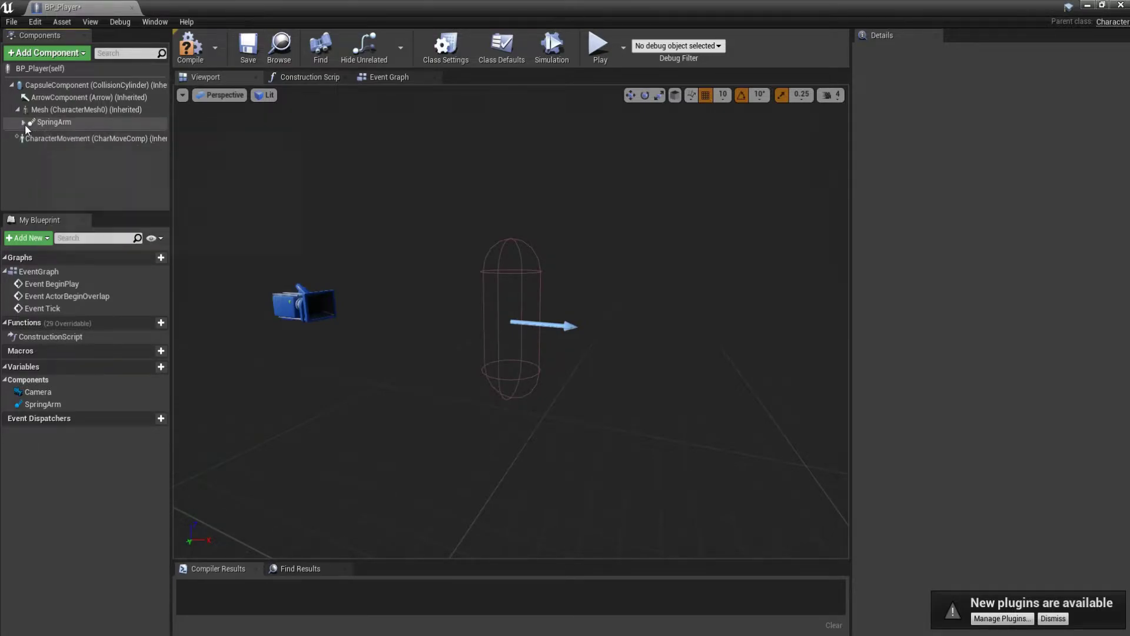
pyautogui.click(24, 122)
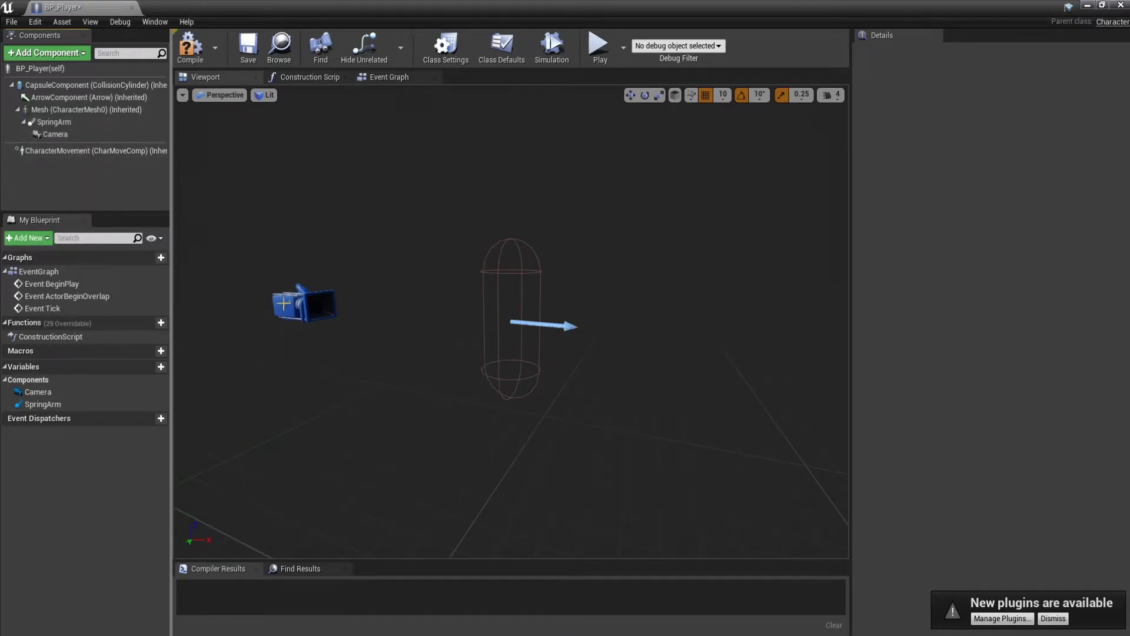
pyautogui.click(303, 304)
pyautogui.press('f')
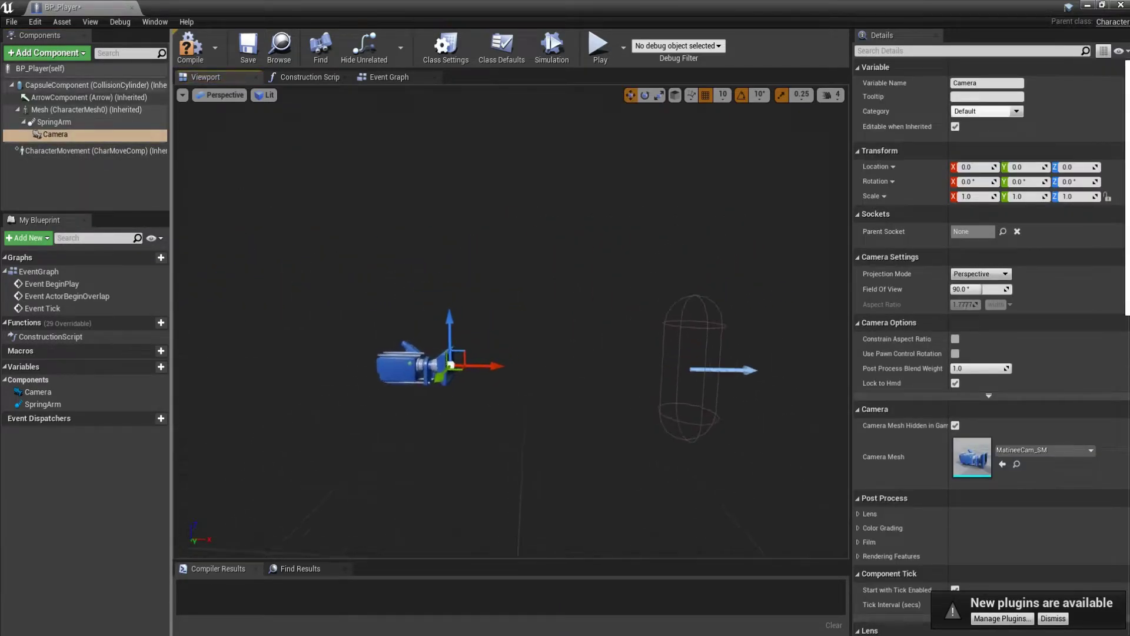
pyautogui.moveTo(451, 365); pyautogui.dragTo(451, 230)
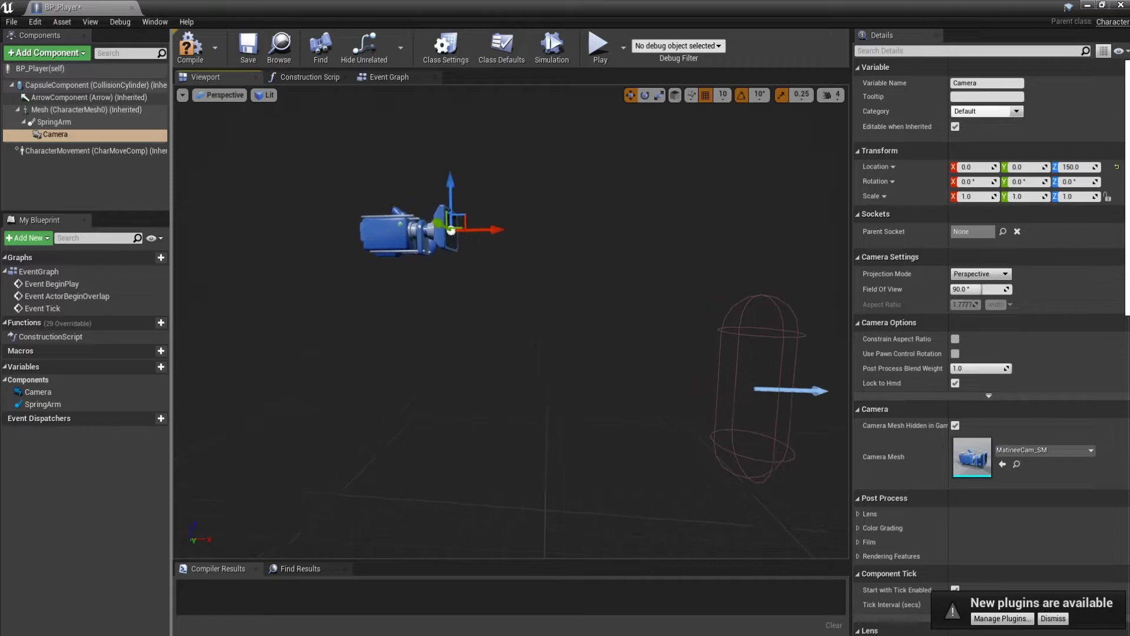
pyautogui.keyDown('alt'); pyautogui.moveTo(377, 367); pyautogui.dragTo(376, 368); pyautogui.keyUp('alt')
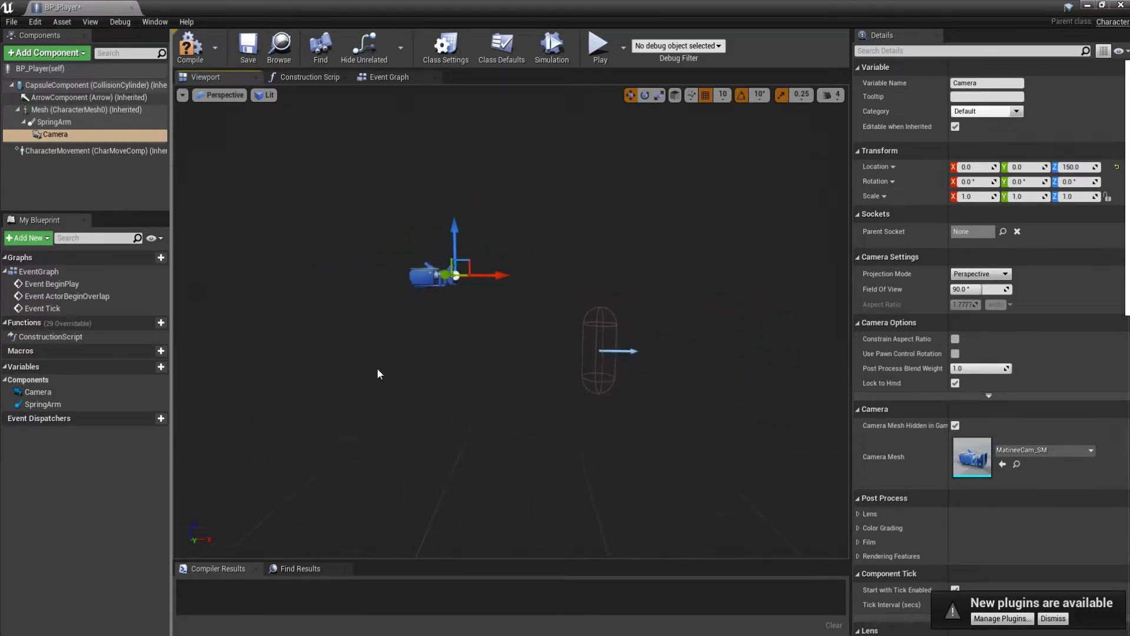
# Step: Detach the Camera, set it 300 units behind (X -300), and reattach it under the SpringArm
pyautogui.moveTo(71, 135)
pyautogui.mouseDown()
pyautogui.moveTo(110, 140)
pyautogui.moveTo(88, 142)
pyautogui.mouseUp()
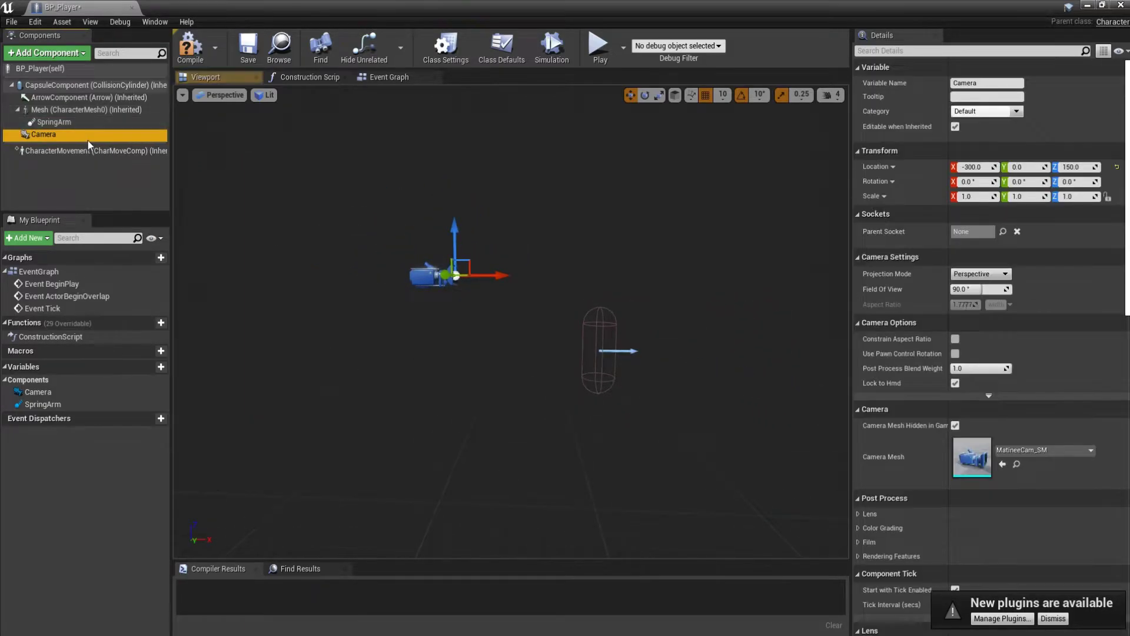
pyautogui.click(52, 123)
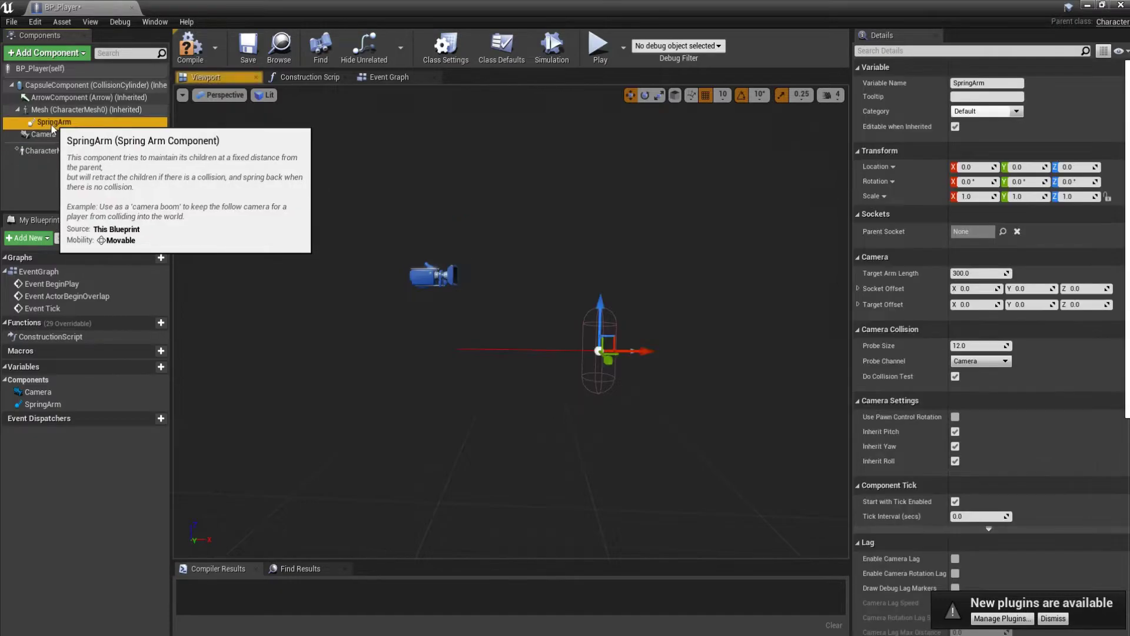
pyautogui.click(40, 135)
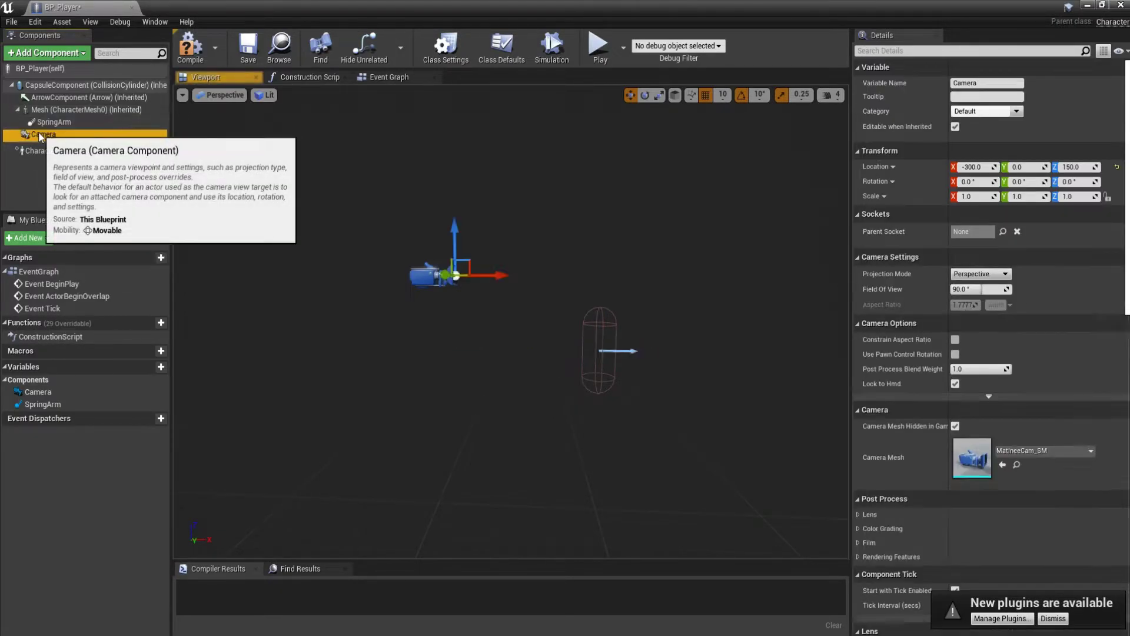
pyautogui.moveTo(40, 136); pyautogui.dragTo(42, 128)
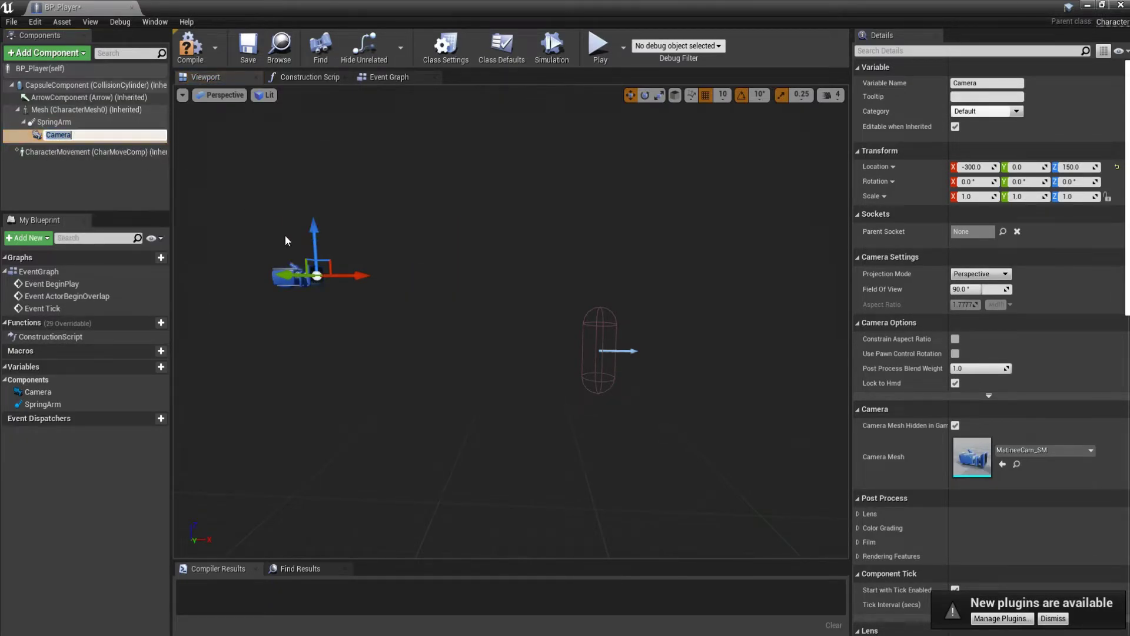
pyautogui.moveTo(407, 299); pyautogui.dragTo(410, 249, button='right')
# Step: Select the Mesh component and browse its list of available skeletal meshes
pyautogui.click(86, 109)
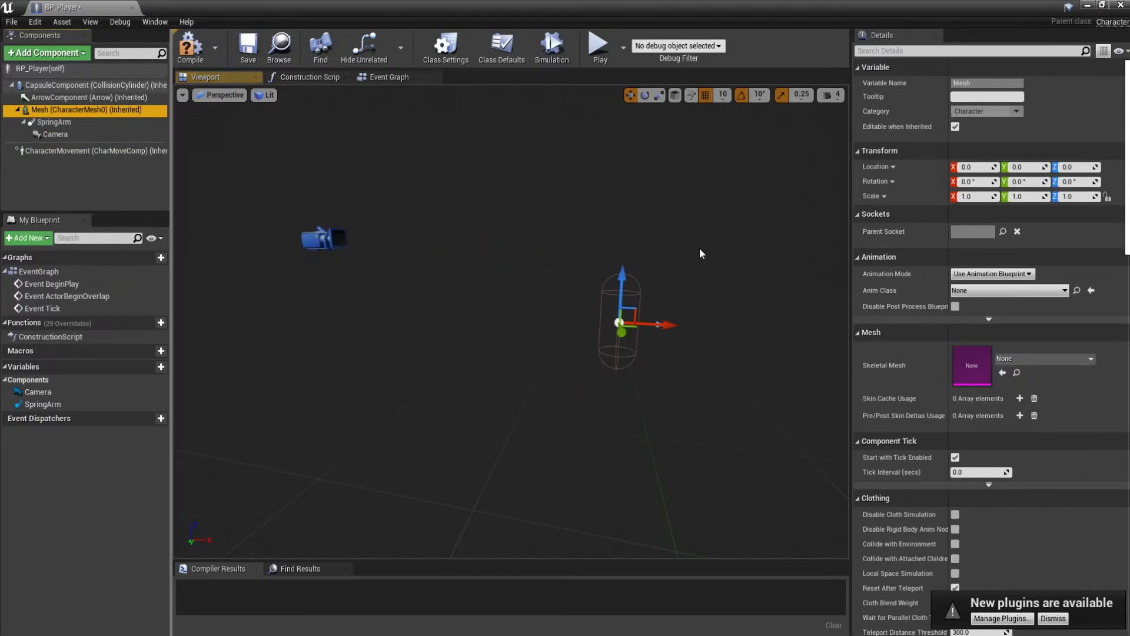
pyautogui.click(1045, 359)
pyautogui.scroll(-8, 1008, 520)
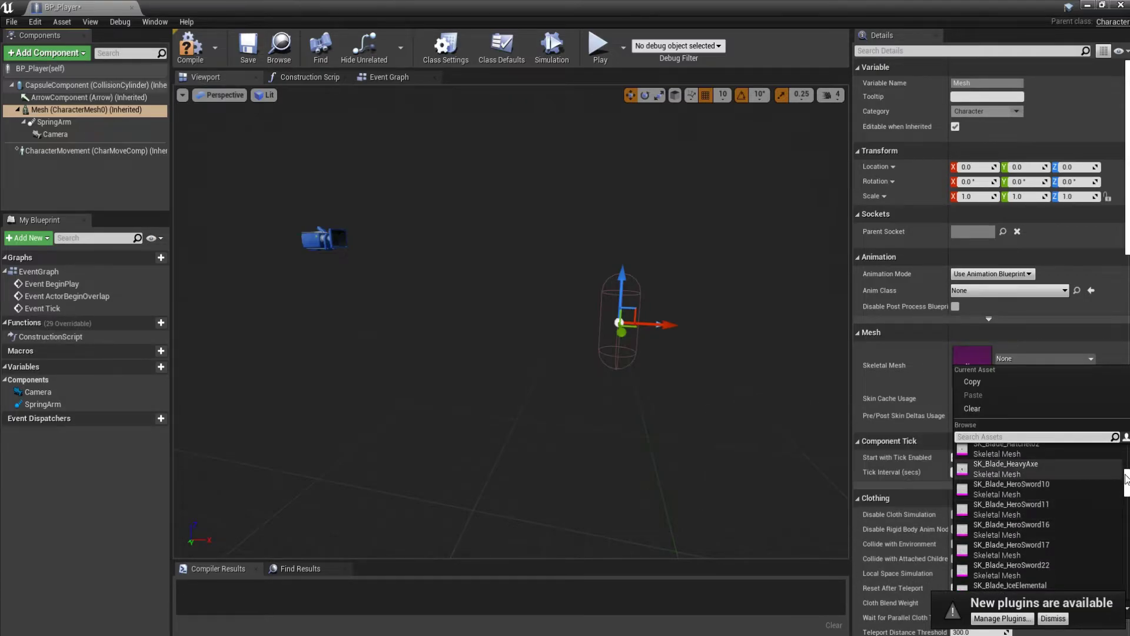
# Step: Assign SK_GothicKnight_VB as the Mesh and set its Z location to -88
pyautogui.moveTo(1127, 483); pyautogui.dragTo(1127, 573)
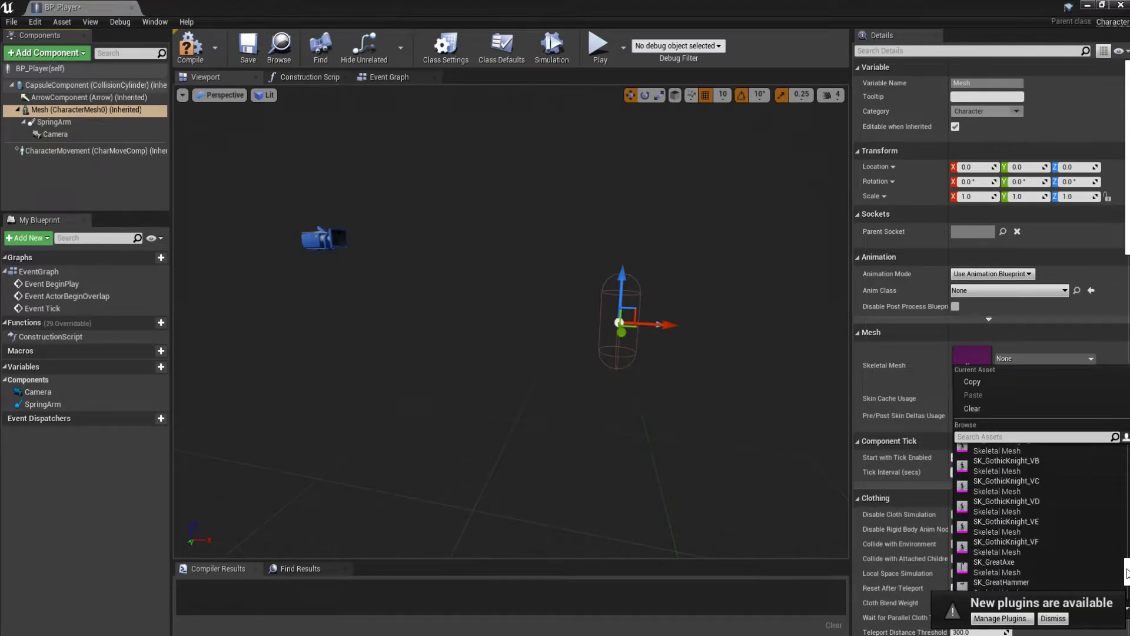
pyautogui.click(1045, 472)
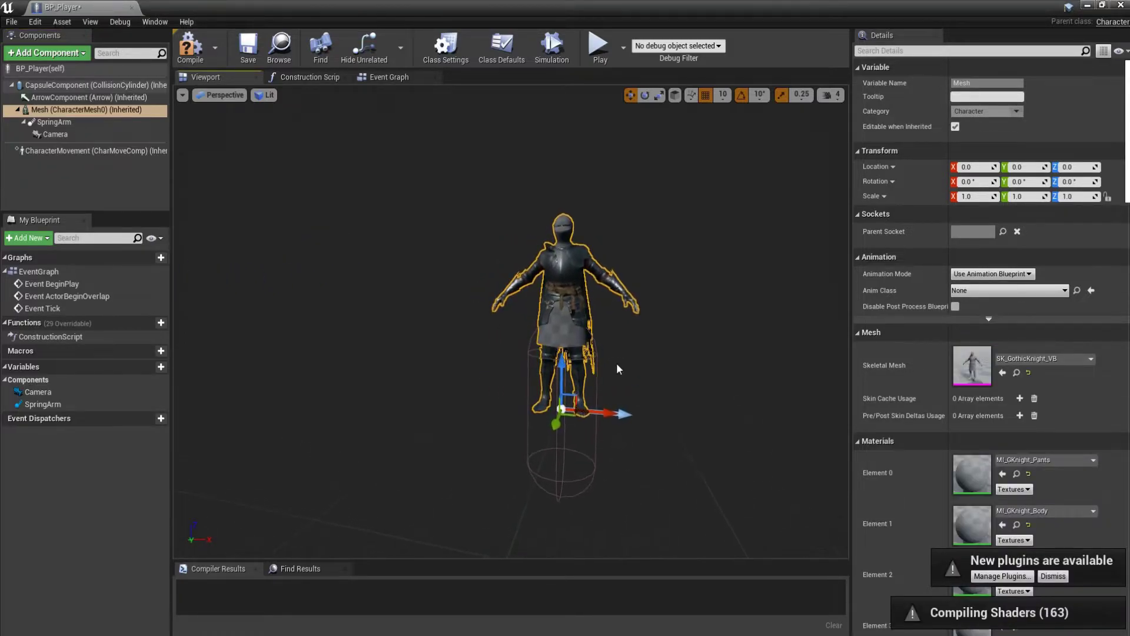
pyautogui.click(1072, 169)
pyautogui.write('-88')
pyautogui.press('Return')
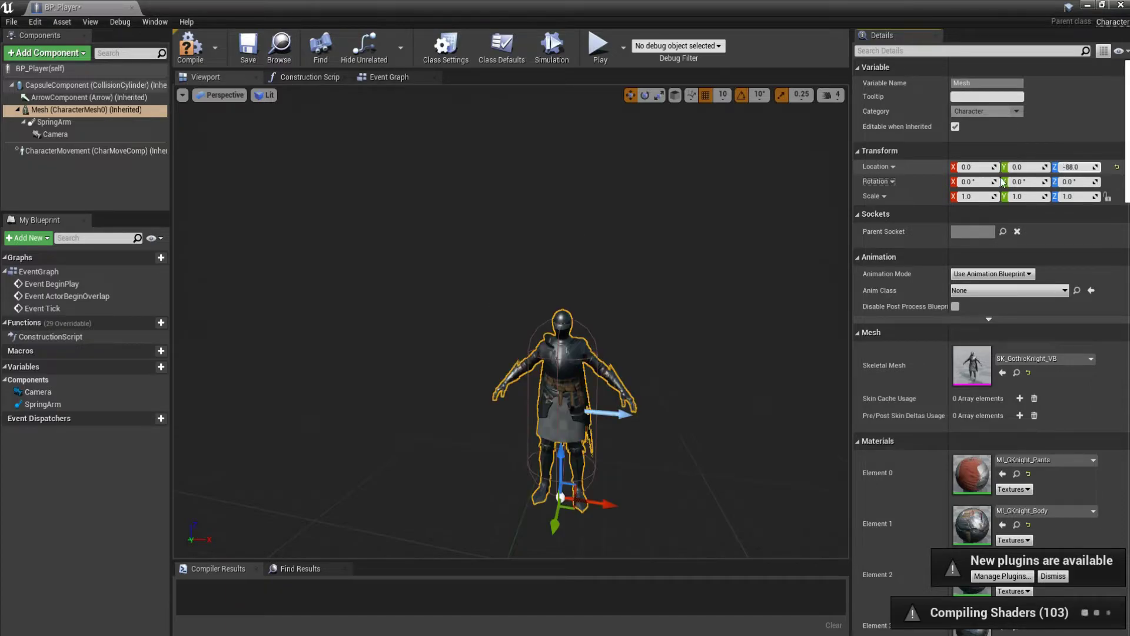
# Step: Slow the viewport camera speed to 2 and swing to a close view of the knight's boots
pyautogui.moveTo(648, 295); pyautogui.dragTo(524, 277, button='right')
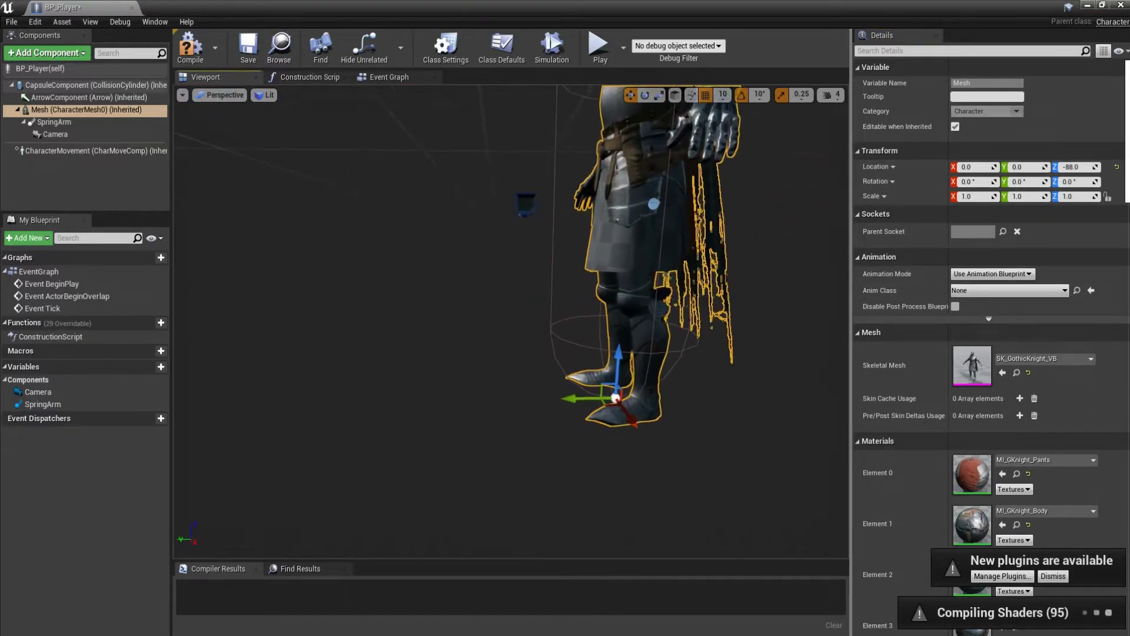
pyautogui.click(830, 95)
pyautogui.moveTo(868, 127); pyautogui.dragTo(838, 127)
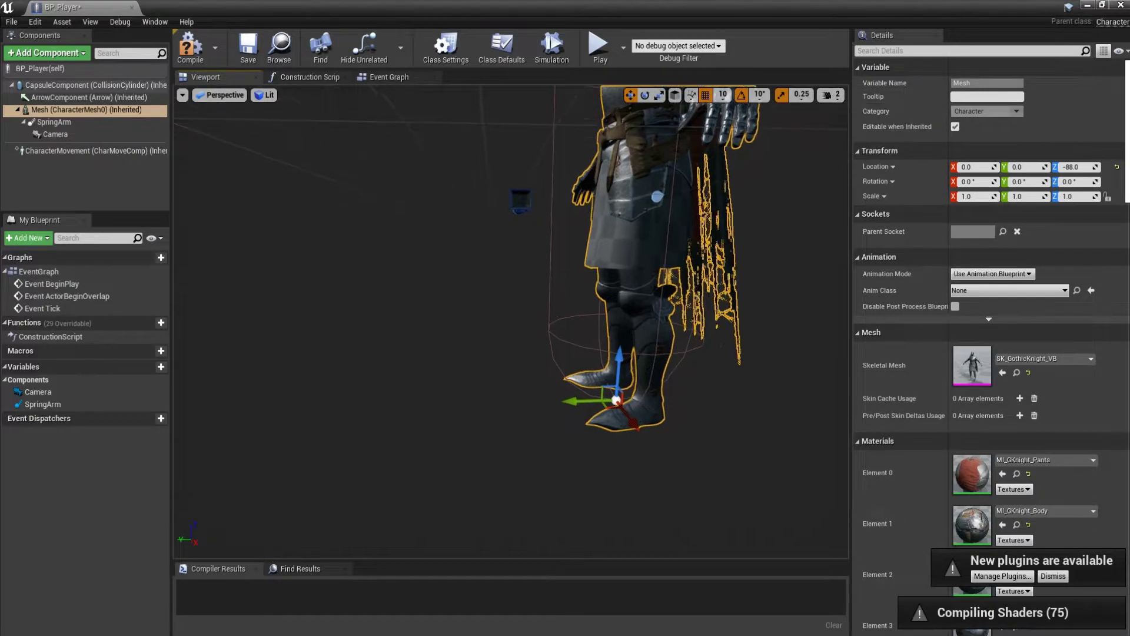
pyautogui.moveTo(524, 277); pyautogui.dragTo(438, 316, button='right')
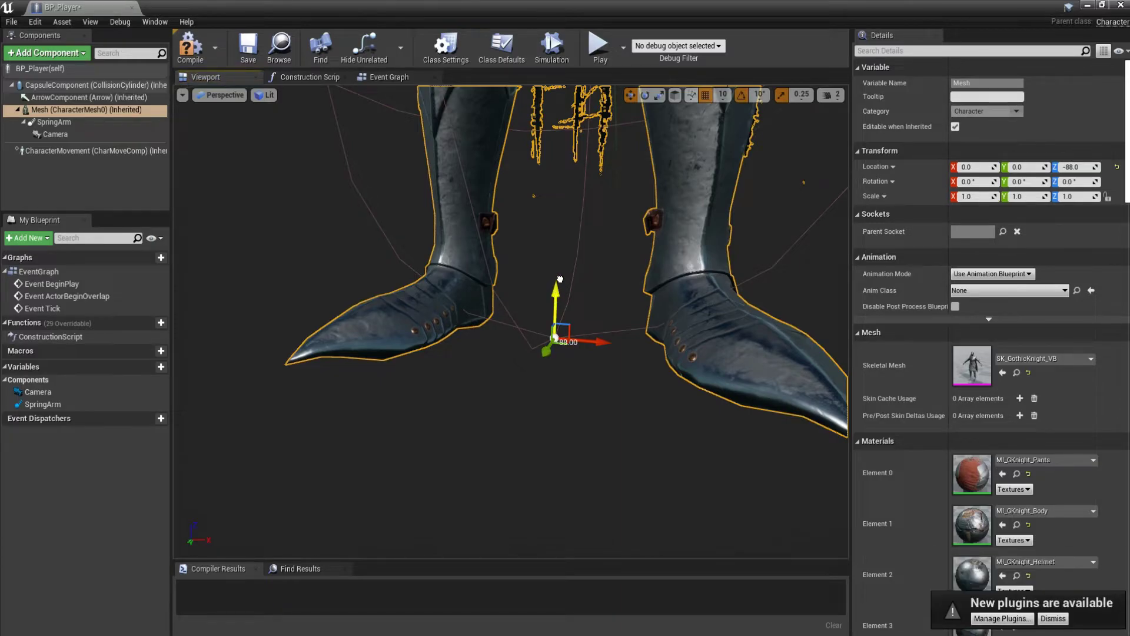
# Step: Raise the knight slightly, settling its Z location at -85, and check the boots against the capsule
pyautogui.moveTo(560, 275); pyautogui.dragTo(558, 329)
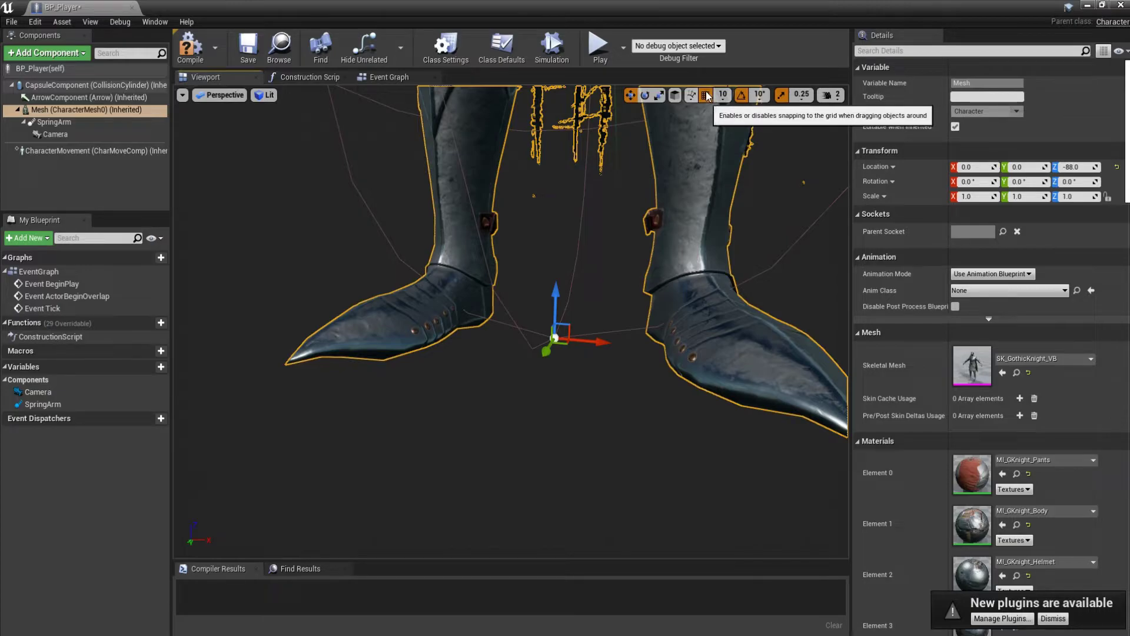
pyautogui.moveTo(553, 287); pyautogui.dragTo(555, 268)
pyautogui.scroll(-8, 558, 357)
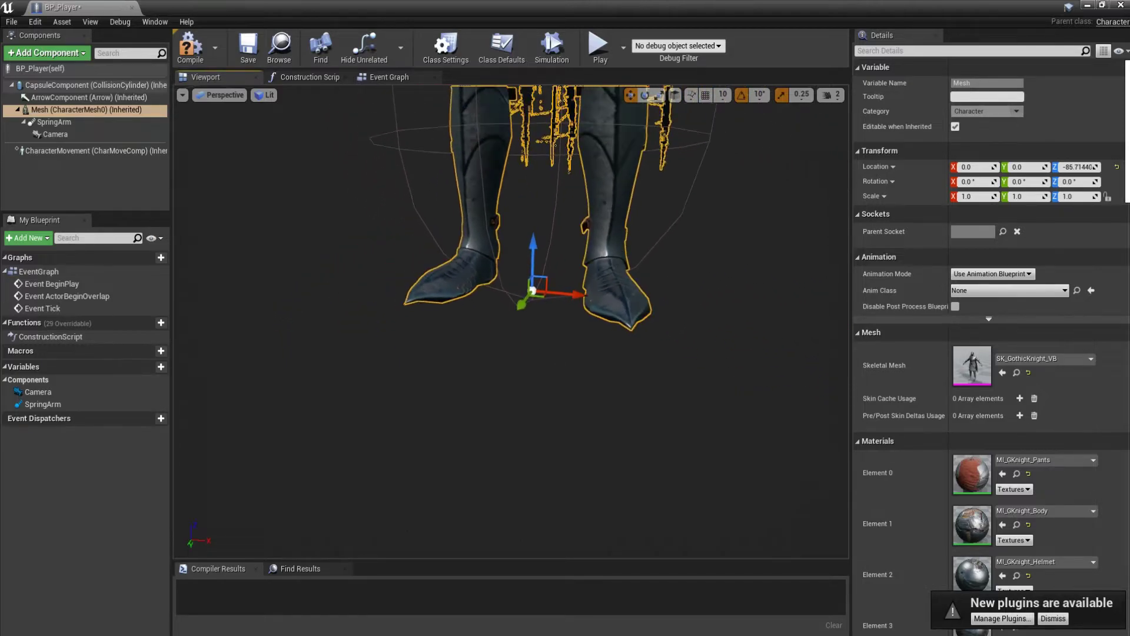
pyautogui.click(1088, 167)
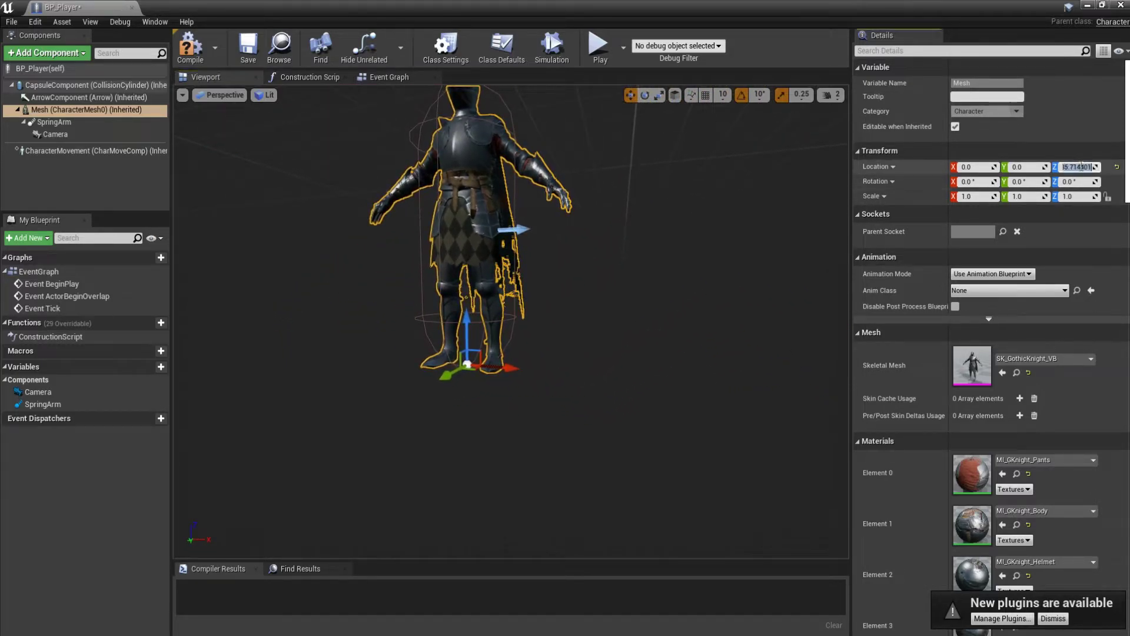
pyautogui.press('Return')
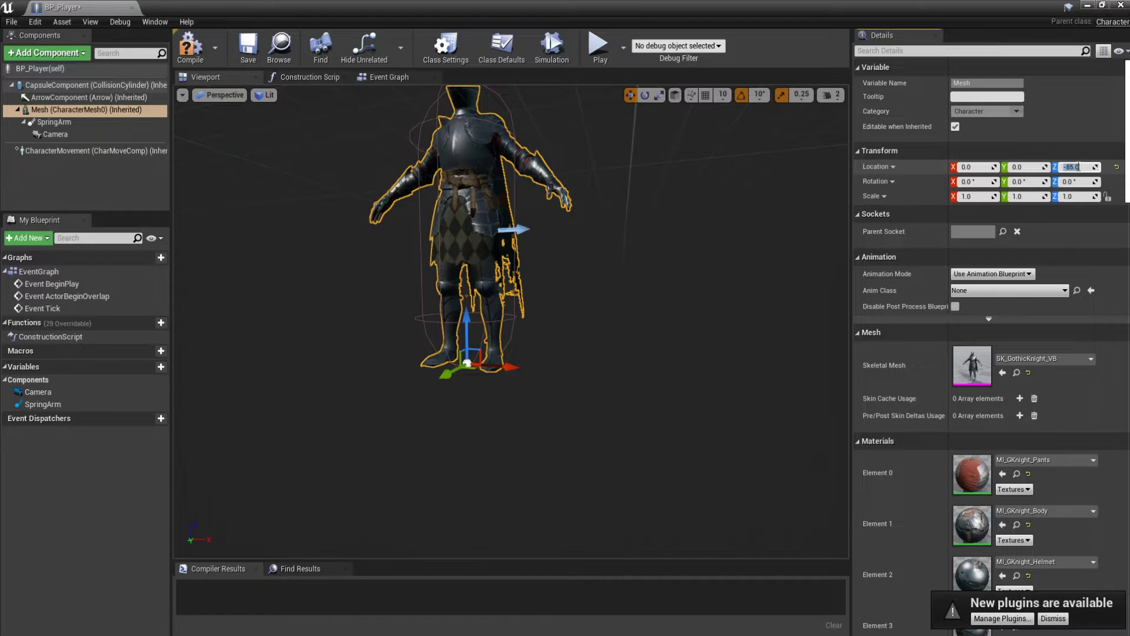
pyautogui.scroll(8, 530, 306)
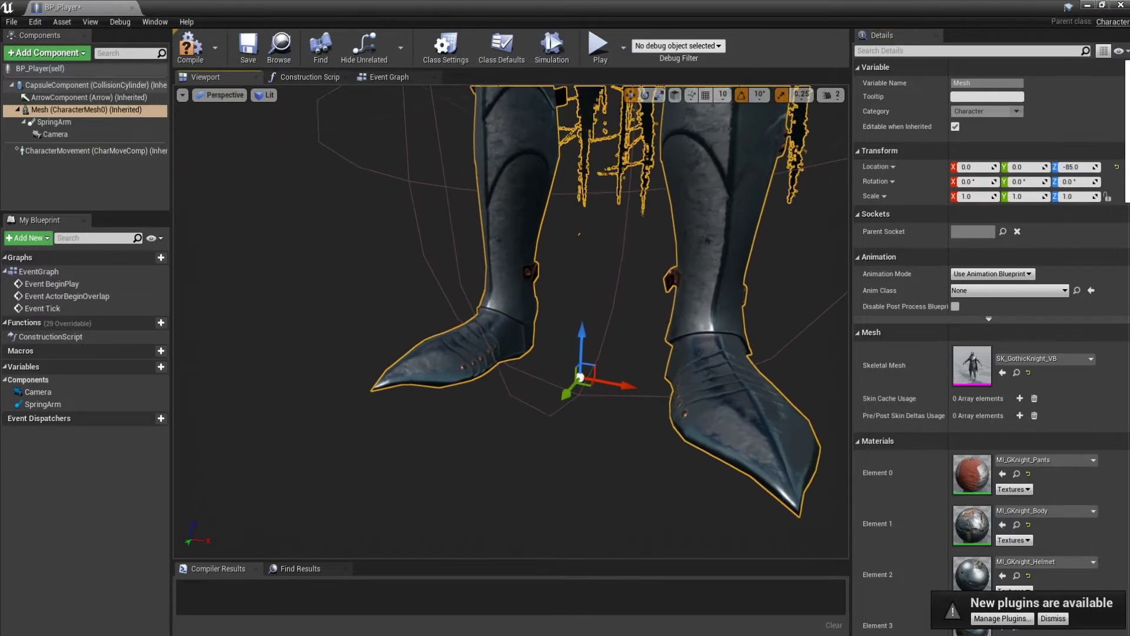
pyautogui.scroll(-3, 511, 320)
pyautogui.scroll(8, 511, 321)
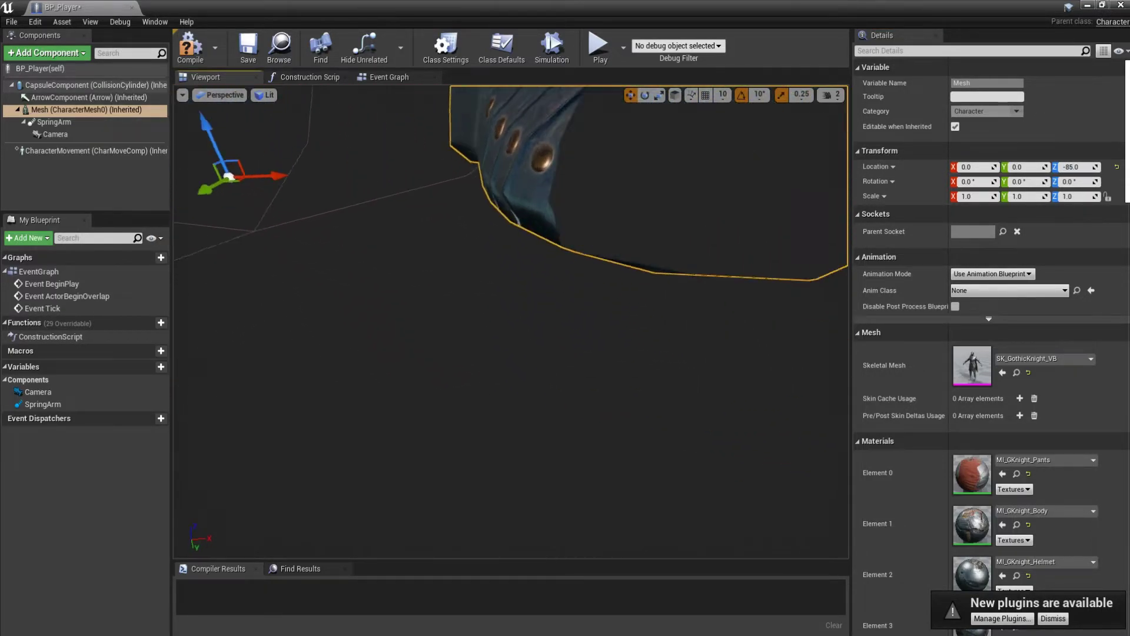
pyautogui.scroll(-4, 511, 321)
pyautogui.moveTo(511, 320); pyautogui.dragTo(511, 283, button='right')
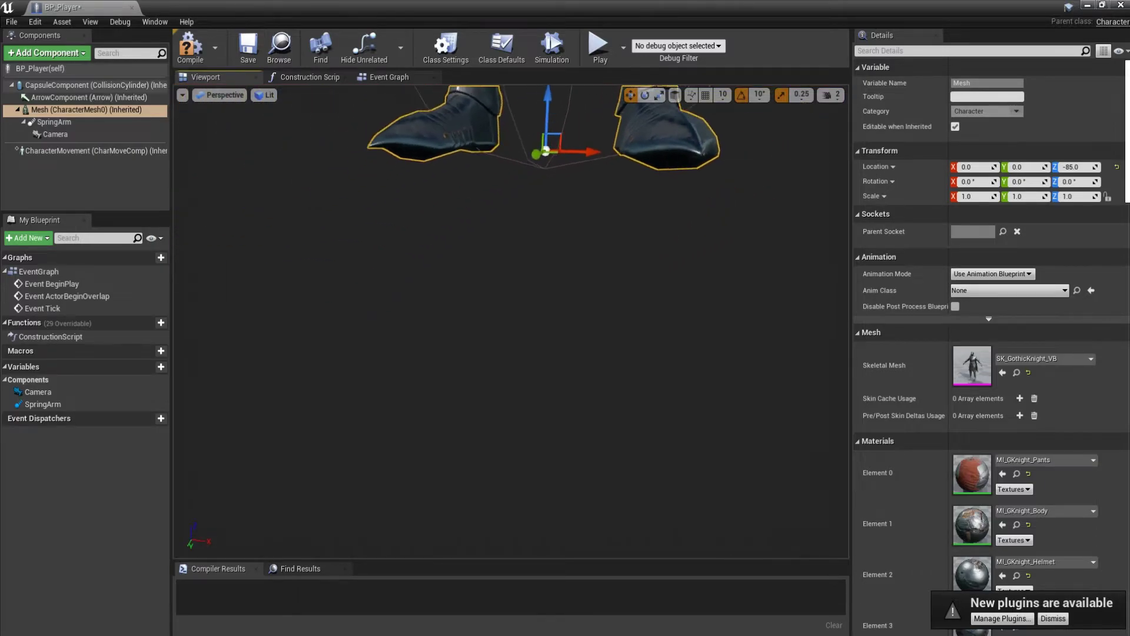
pyautogui.scroll(-6, 511, 321)
pyautogui.moveTo(511, 320); pyautogui.dragTo(511, 276, button='right')
pyautogui.scroll(-2, 511, 277)
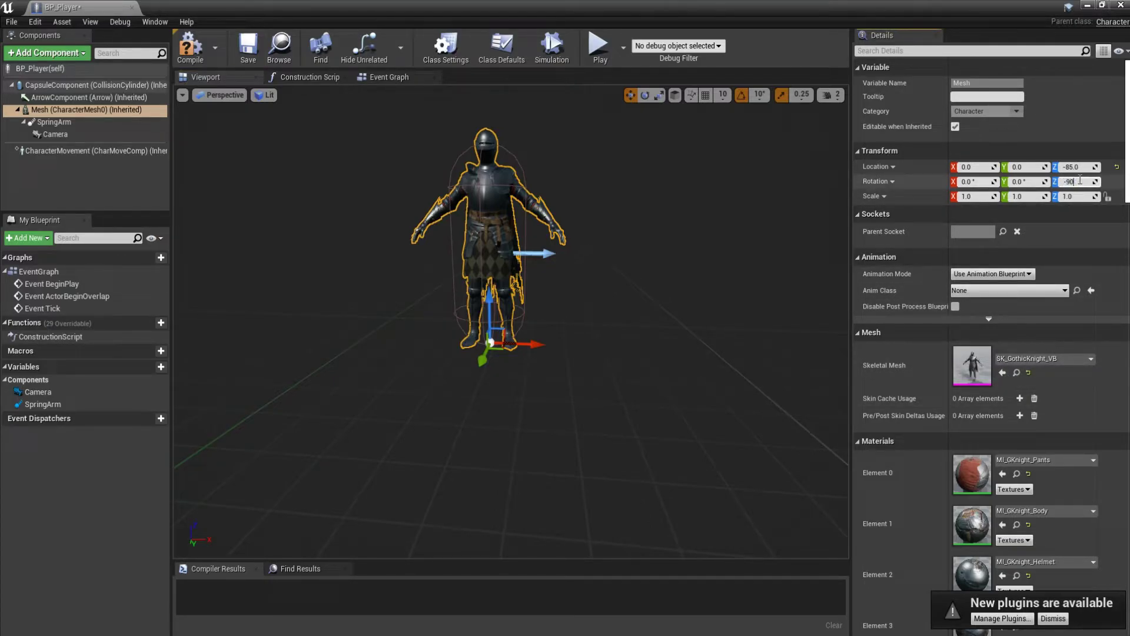
# Step: Confirm the knight's -90 yaw rotation and compile BP_Player
pyautogui.press('Return')
pyautogui.click(235, 45)
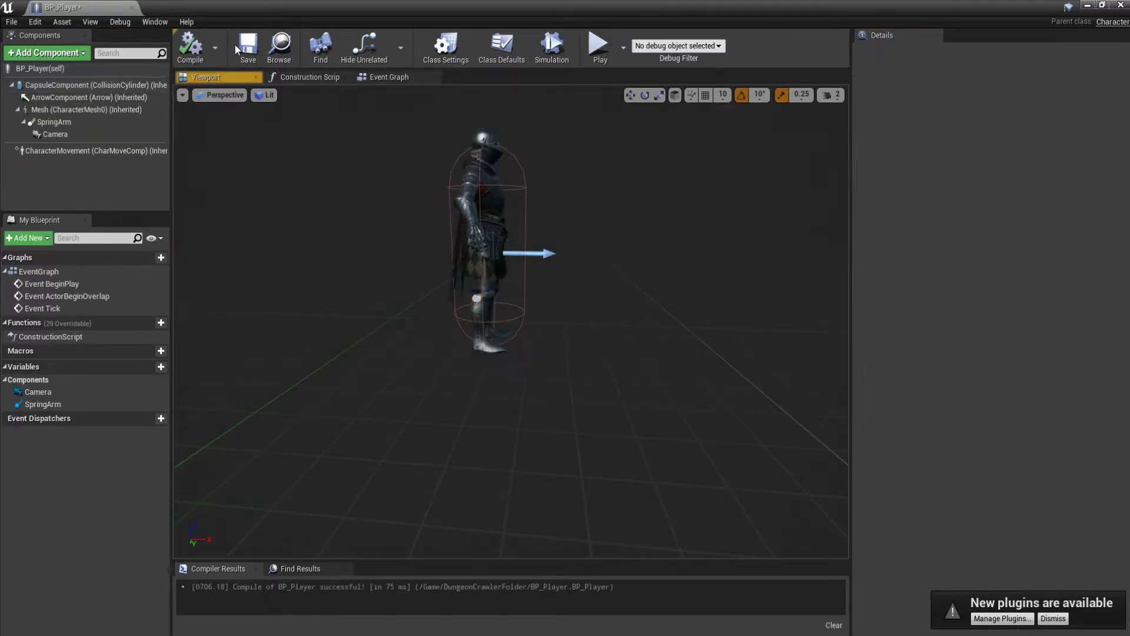
pyautogui.moveTo(422, 321); pyautogui.dragTo(213, 520, button='right')
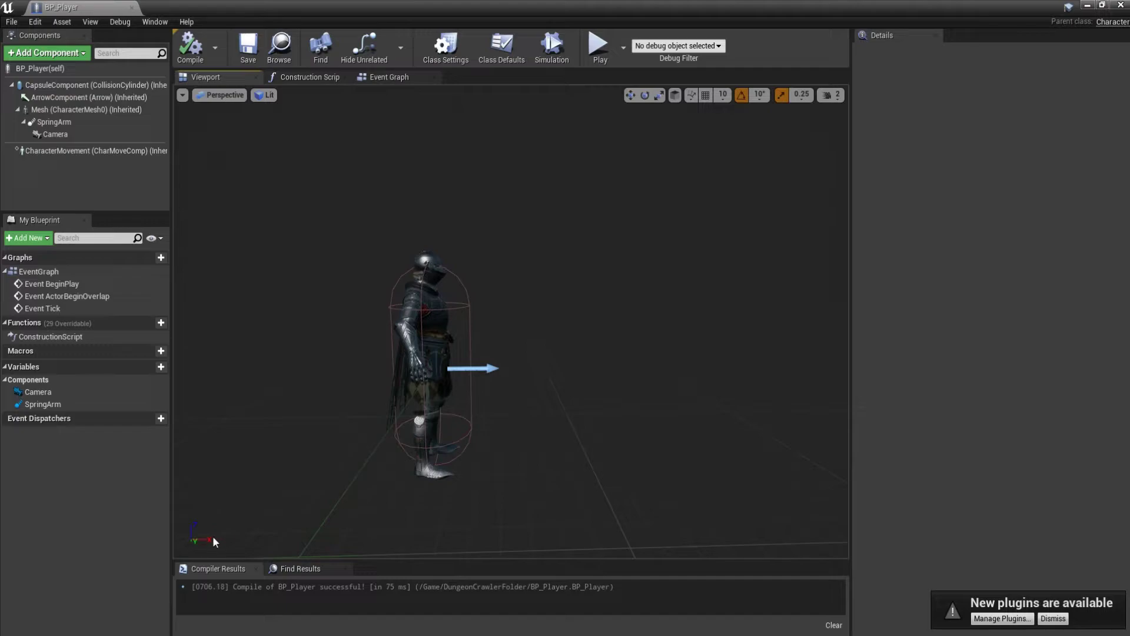
pyautogui.moveTo(674, 361); pyautogui.dragTo(416, 308, button='right')
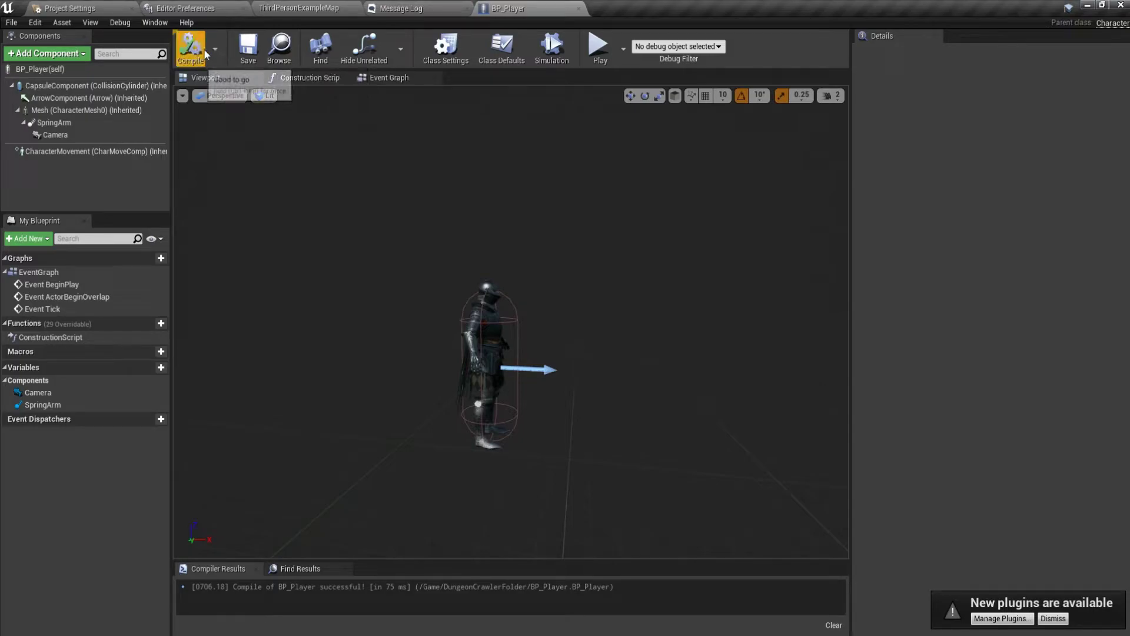
# Step: Set Save on Compile to On Success Only and recompile BP_Player
pyautogui.click(214, 54)
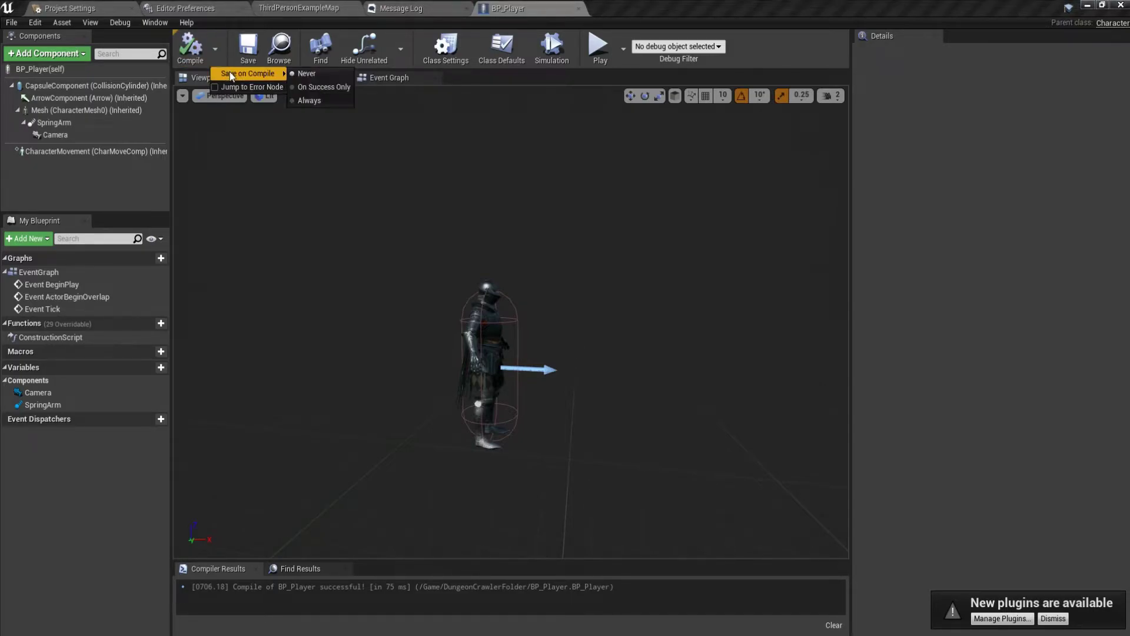
pyautogui.click(304, 87)
pyautogui.click(190, 49)
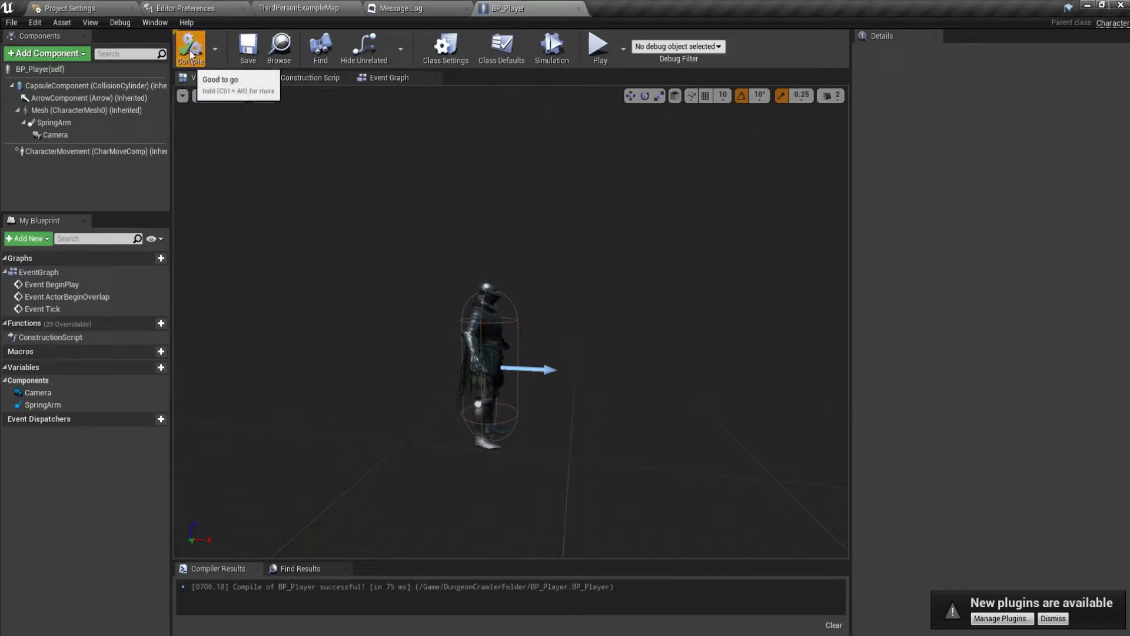
pyautogui.moveTo(430, 292); pyautogui.dragTo(528, 391)
pyautogui.click(522, 391)
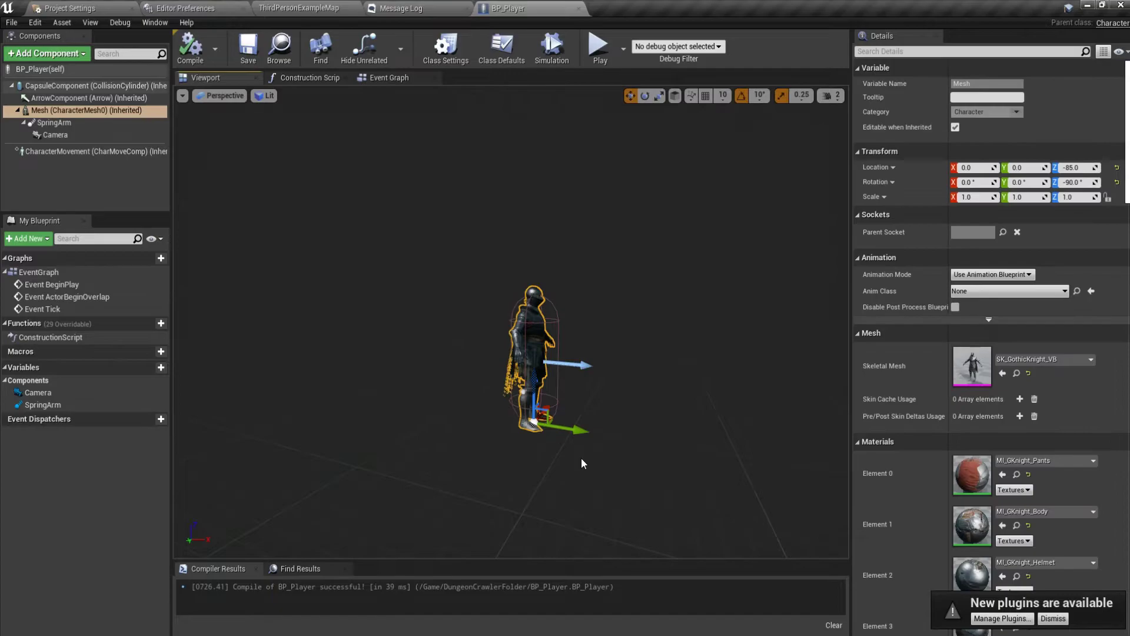
pyautogui.moveTo(581, 458); pyautogui.dragTo(553, 430)
# Step: Create a Player folder in DungeonCrawlerFolder and move BP_Player into it
pyautogui.click(211, 7)
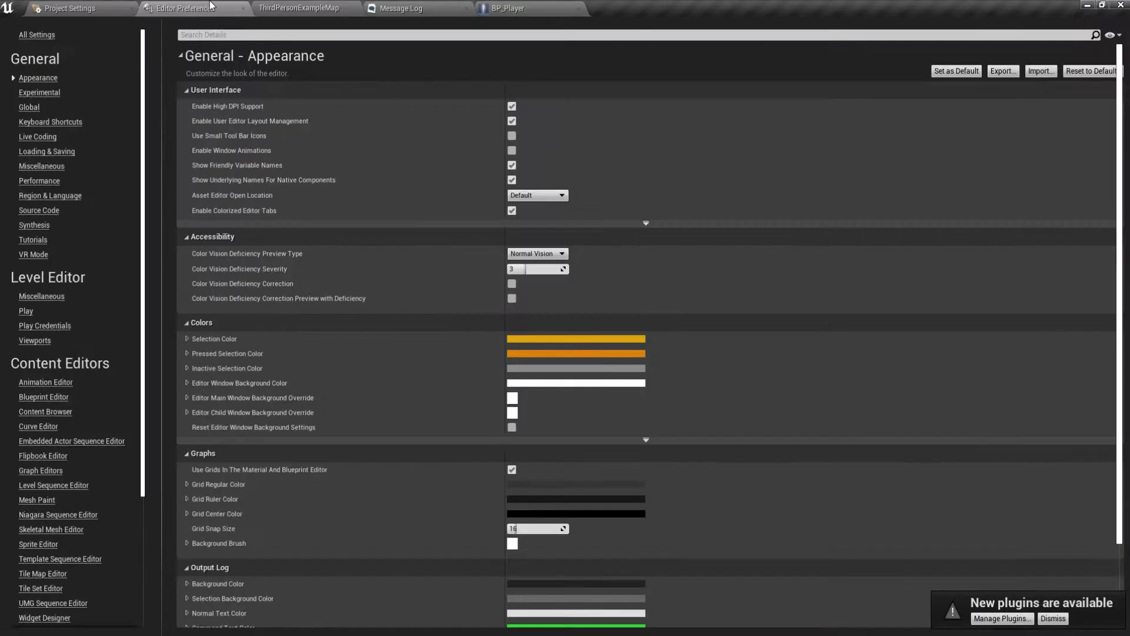
pyautogui.click(288, 7)
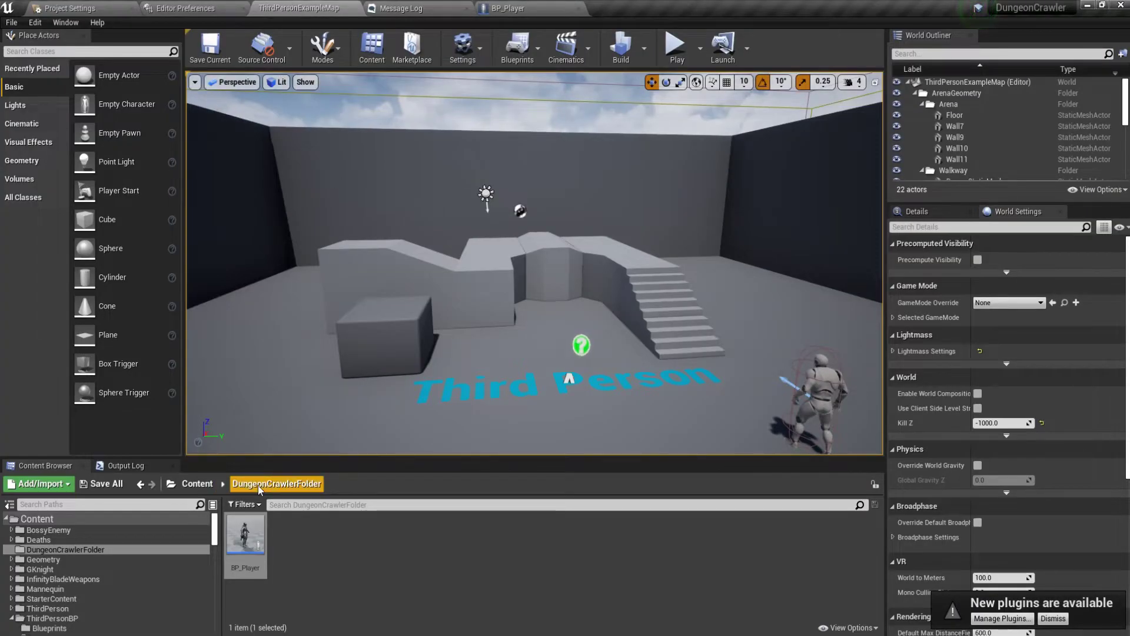
pyautogui.rightClick(325, 552)
pyautogui.click(375, 193)
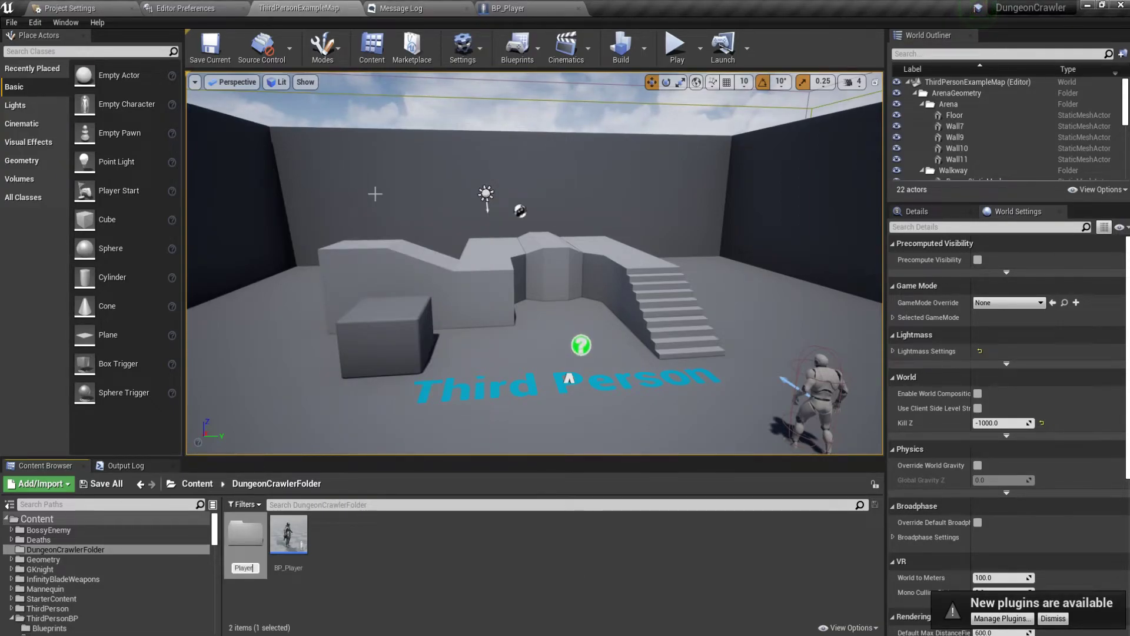
pyautogui.press('Return')
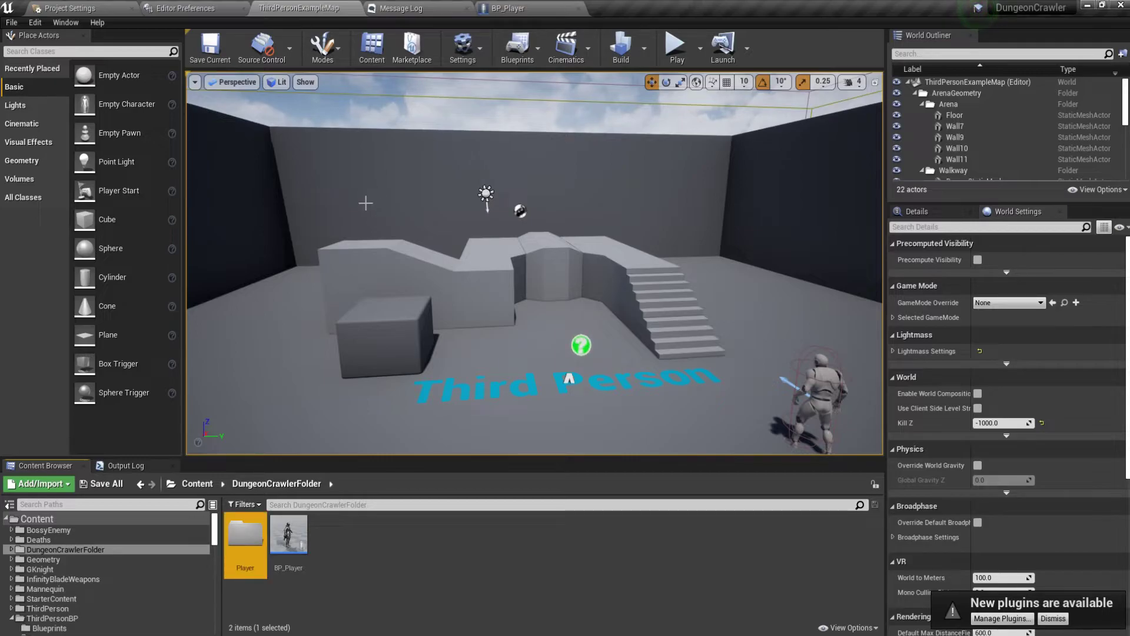
pyautogui.moveTo(289, 533); pyautogui.dragTo(239, 549)
pyautogui.click(262, 563)
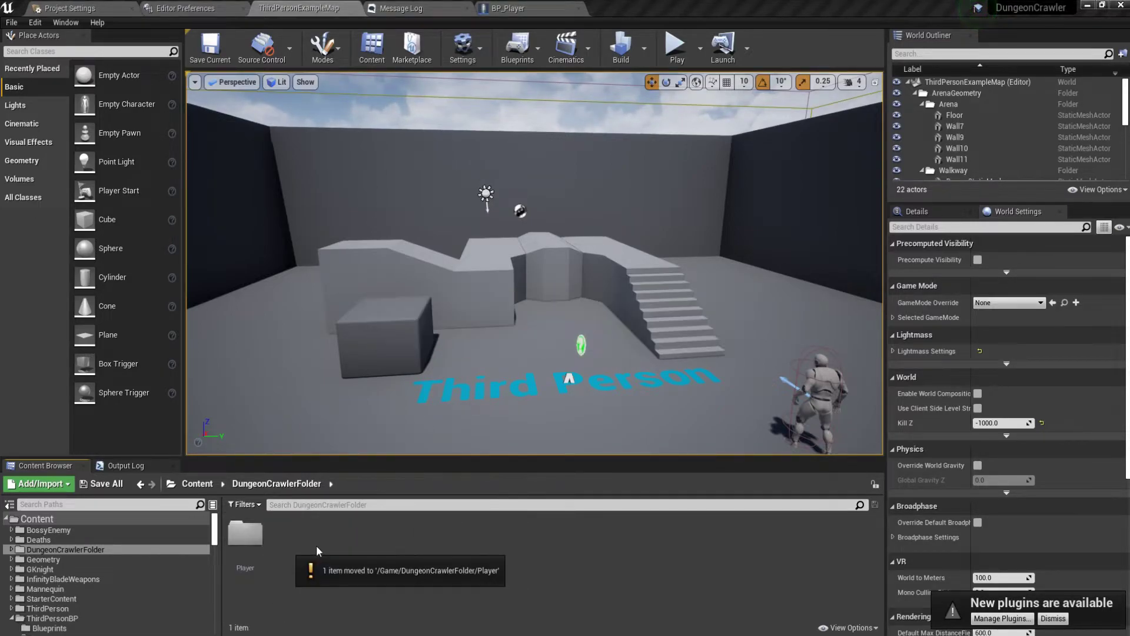
# Step: Create a new folder named GameModeBase in DungeonCrawlerFolder
pyautogui.rightClick(317, 544)
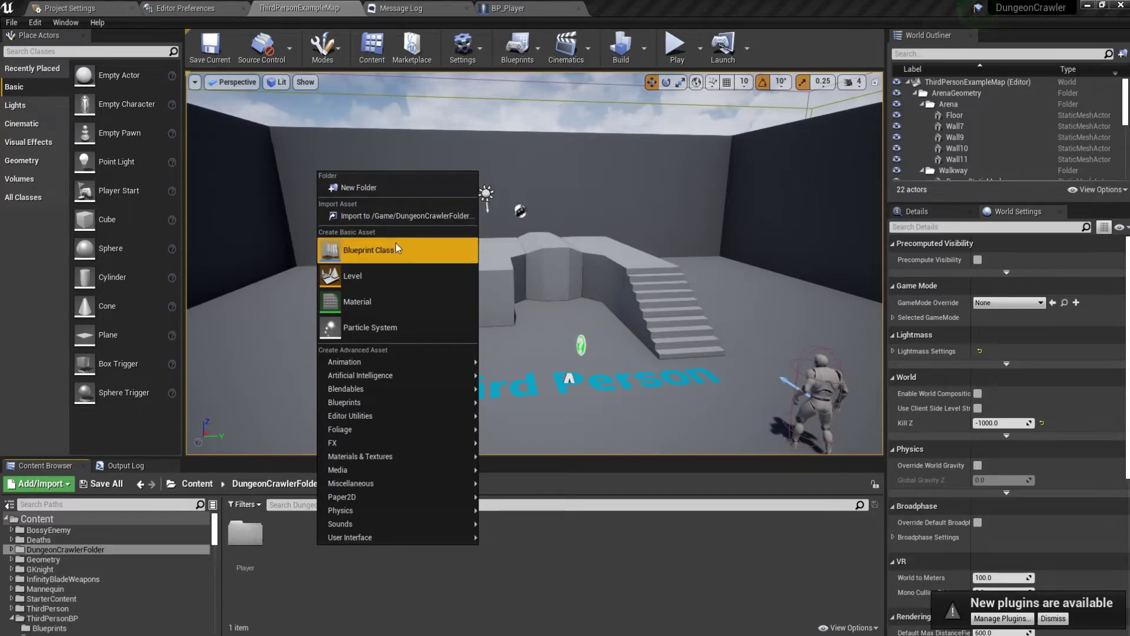
pyautogui.click(398, 190)
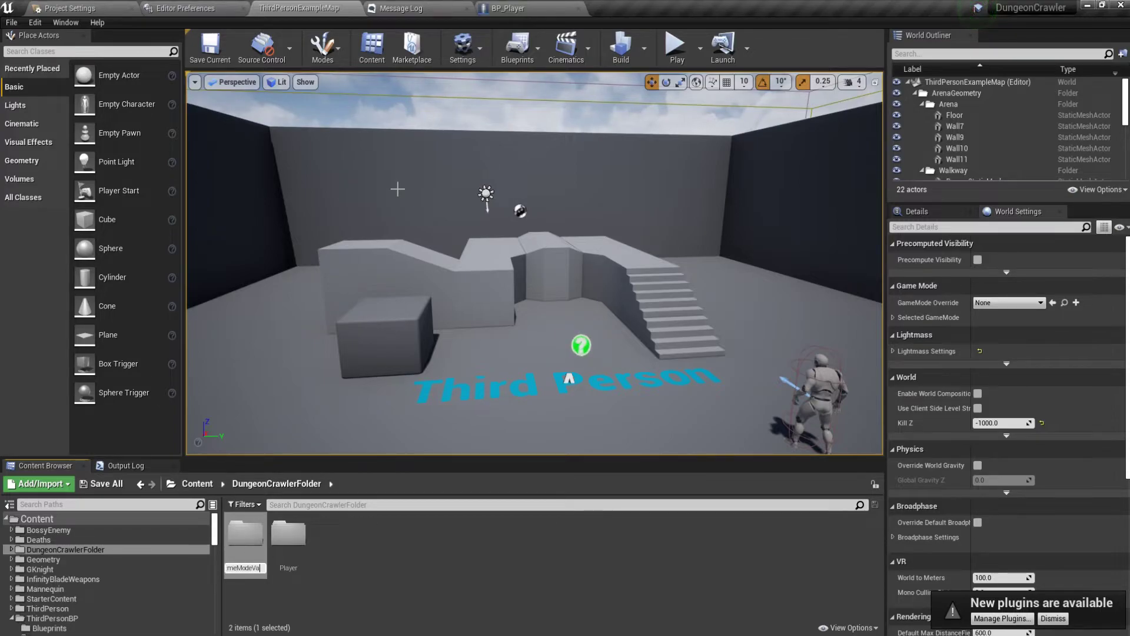
pyautogui.write('GameModeBase')
pyautogui.press('Return')
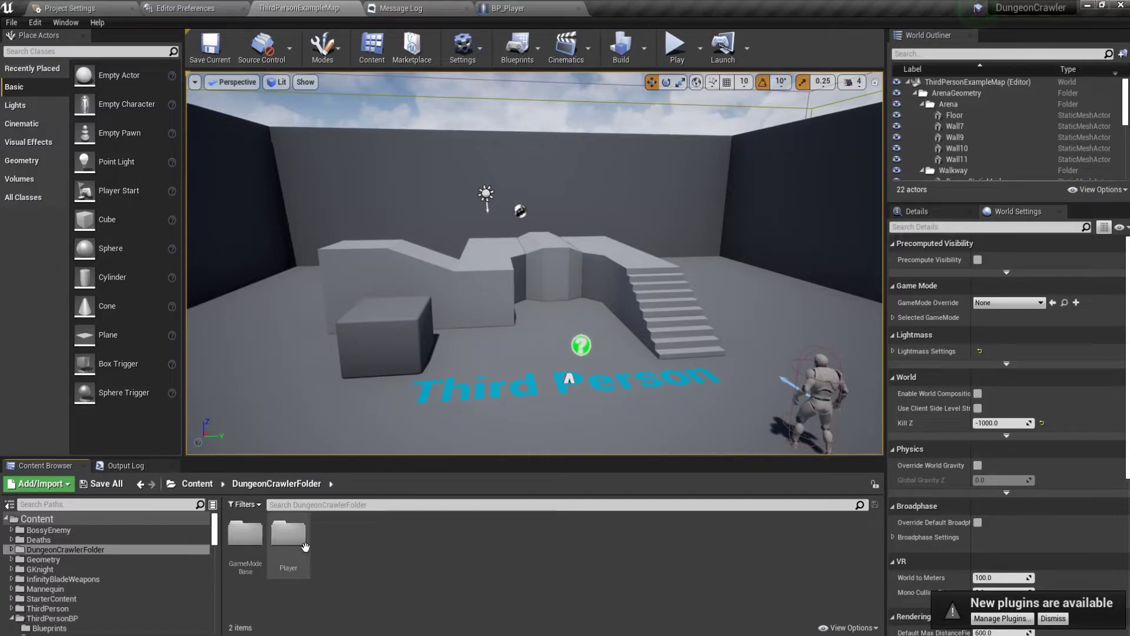
# Step: Rename the Player folder to Character
pyautogui.doubleClick(288, 532)
pyautogui.click(300, 487)
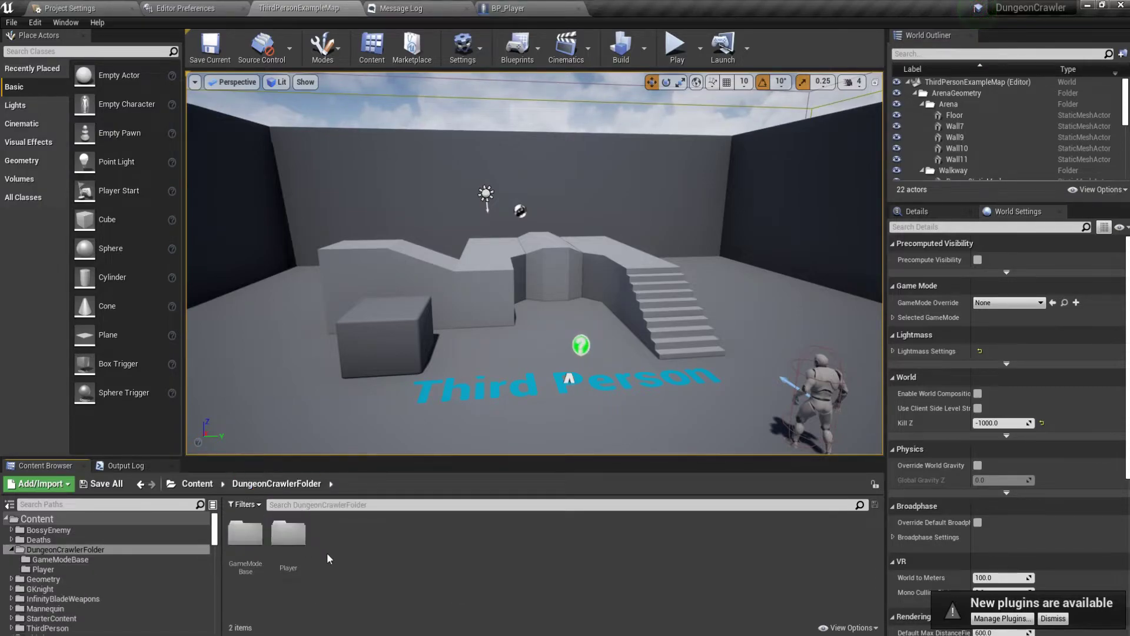
pyautogui.click(298, 565)
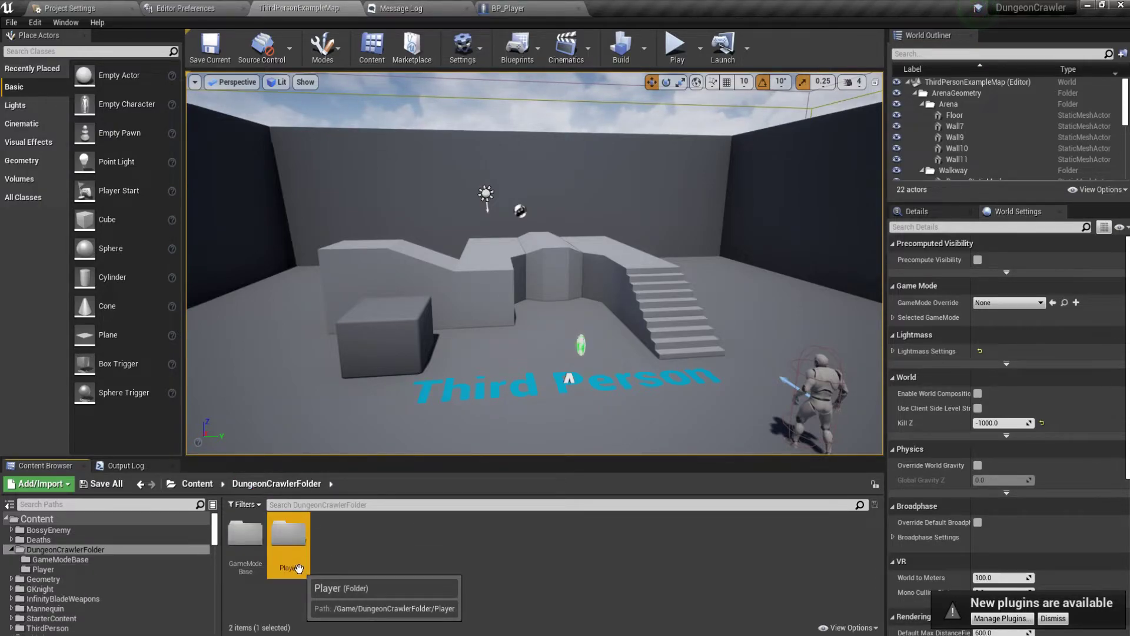
pyautogui.rightClick(298, 567)
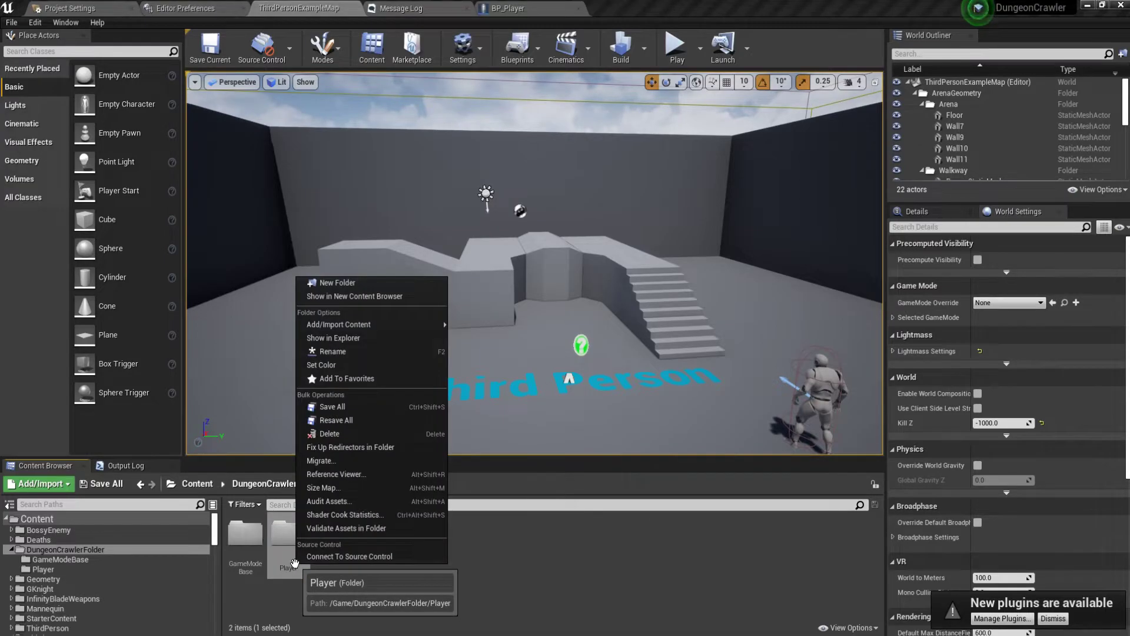
pyautogui.click(328, 351)
pyautogui.write('Characte')
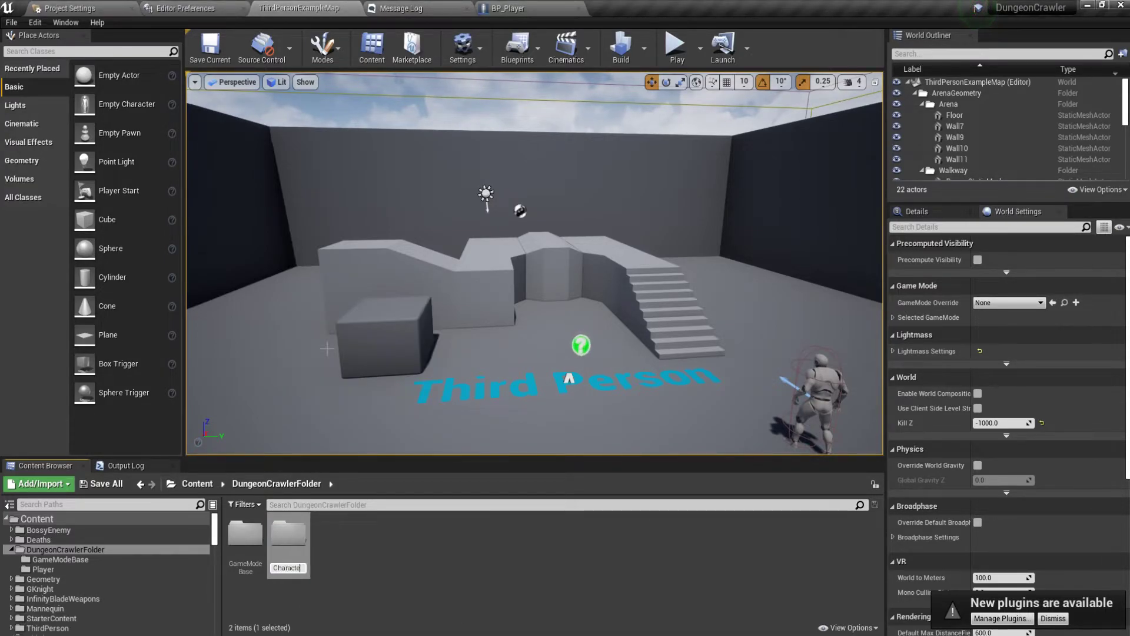
pyautogui.write('r')
pyautogui.press('Return')
# Step: Create a PlayerController folder in DungeonCrawlerFolder
pyautogui.rightClick(350, 565)
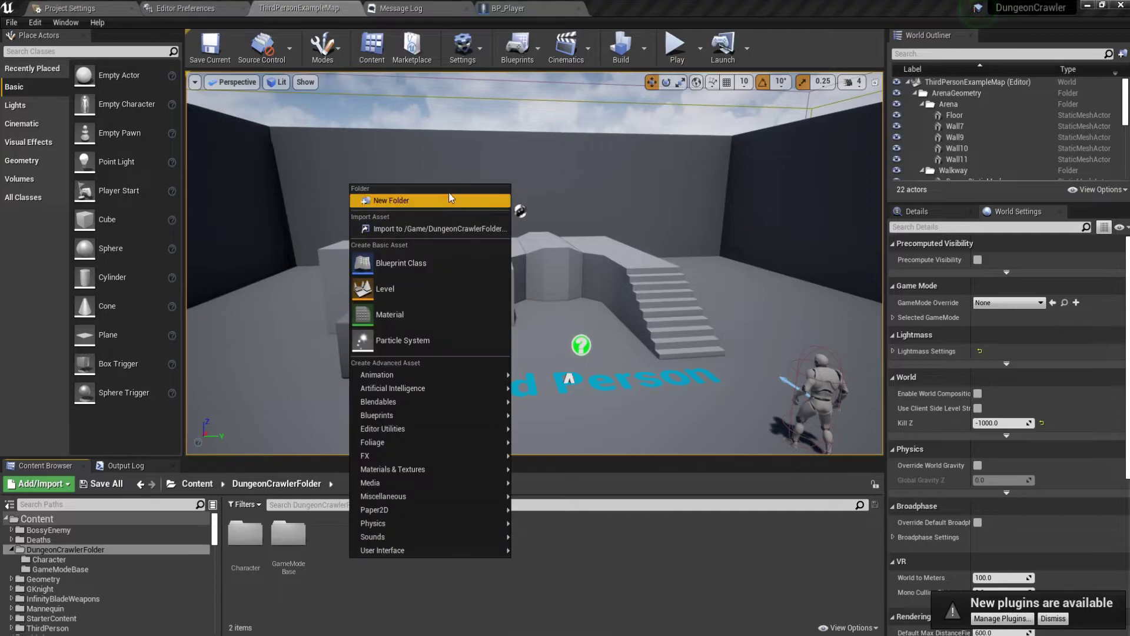
pyautogui.click(450, 202)
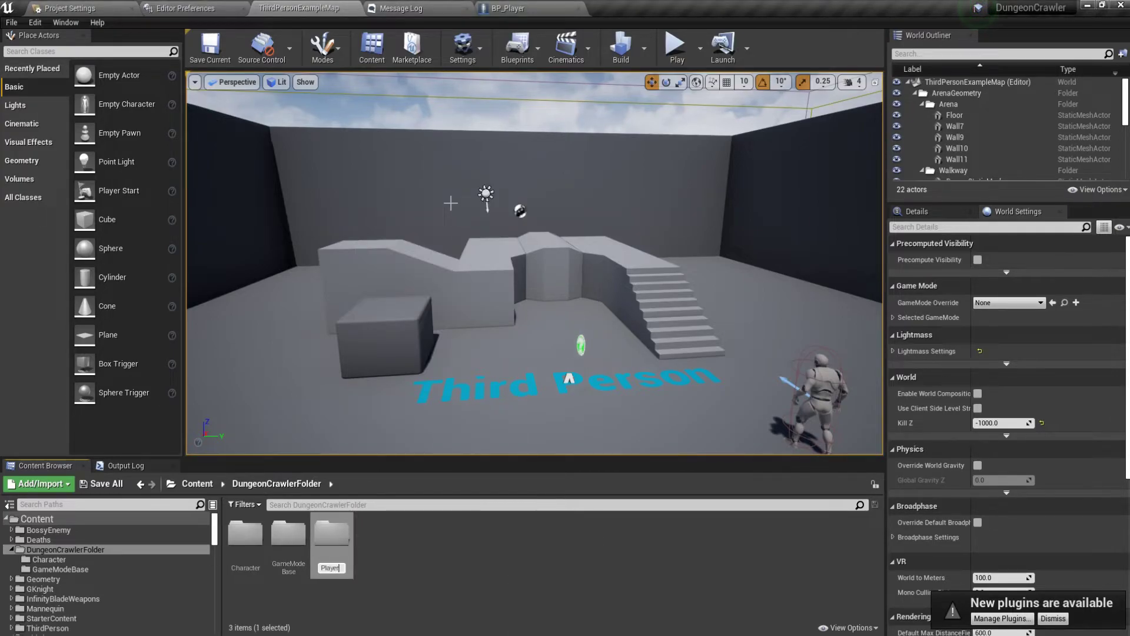
pyautogui.write('PlayerController')
pyautogui.press('Return')
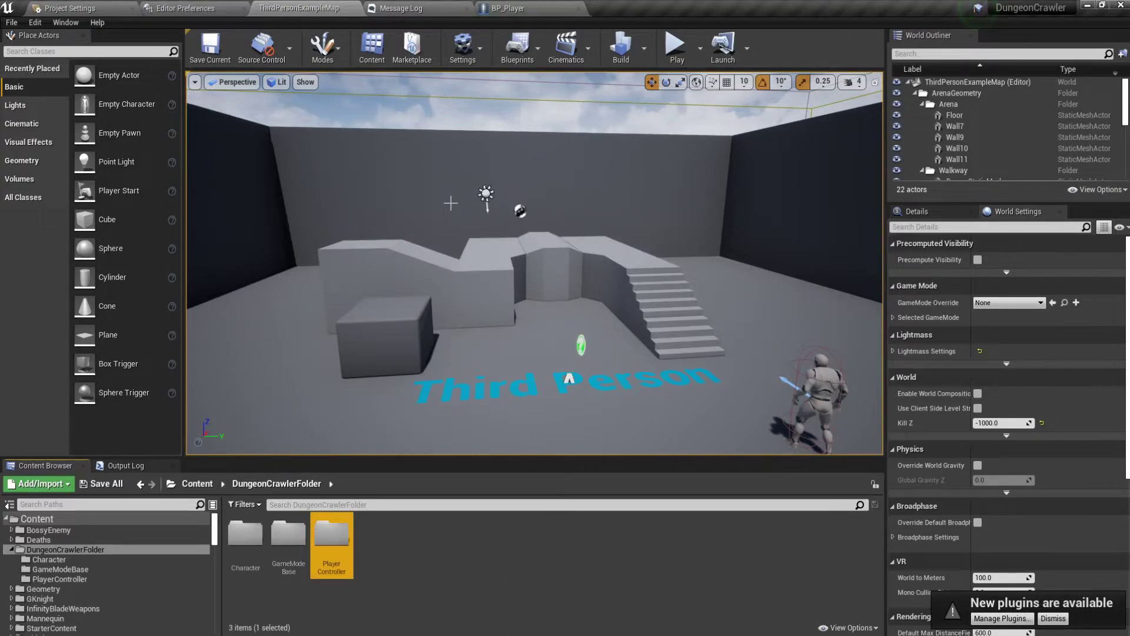
pyautogui.click(425, 548)
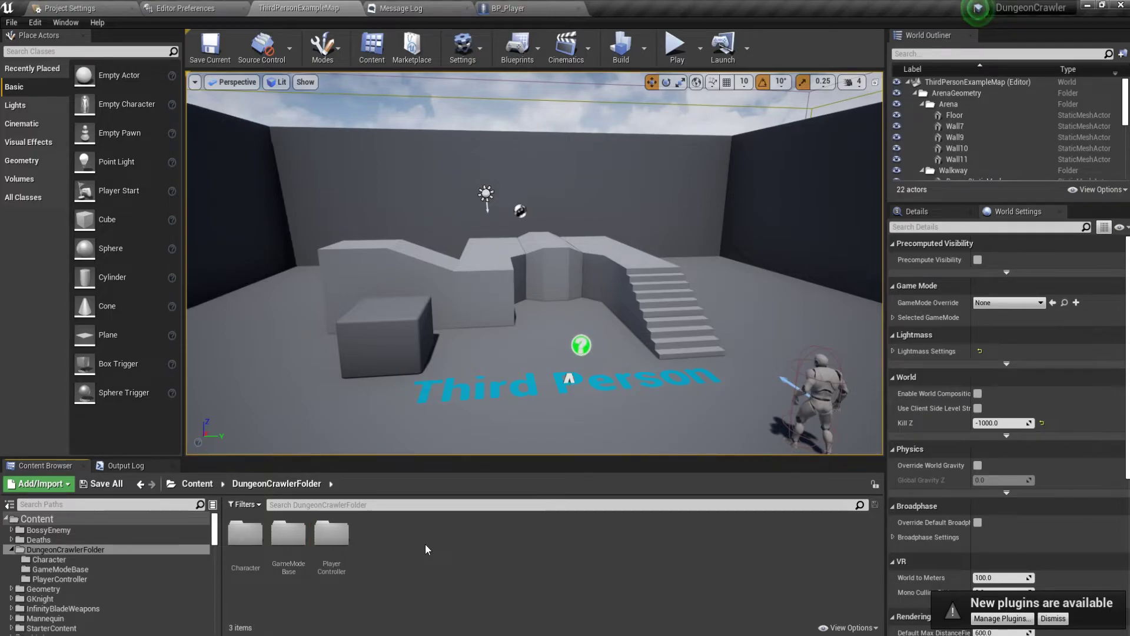
# Step: Inside PlayerController, create a Player Controller blueprint named BP_PlayerController
pyautogui.doubleClick(331, 535)
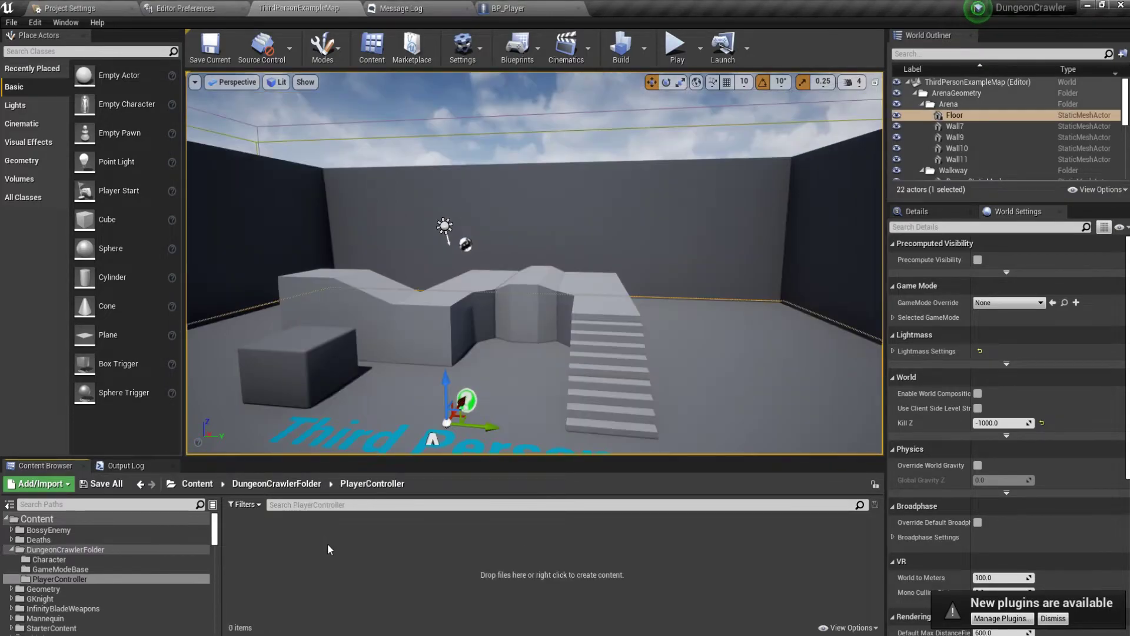
pyautogui.rightClick(328, 552)
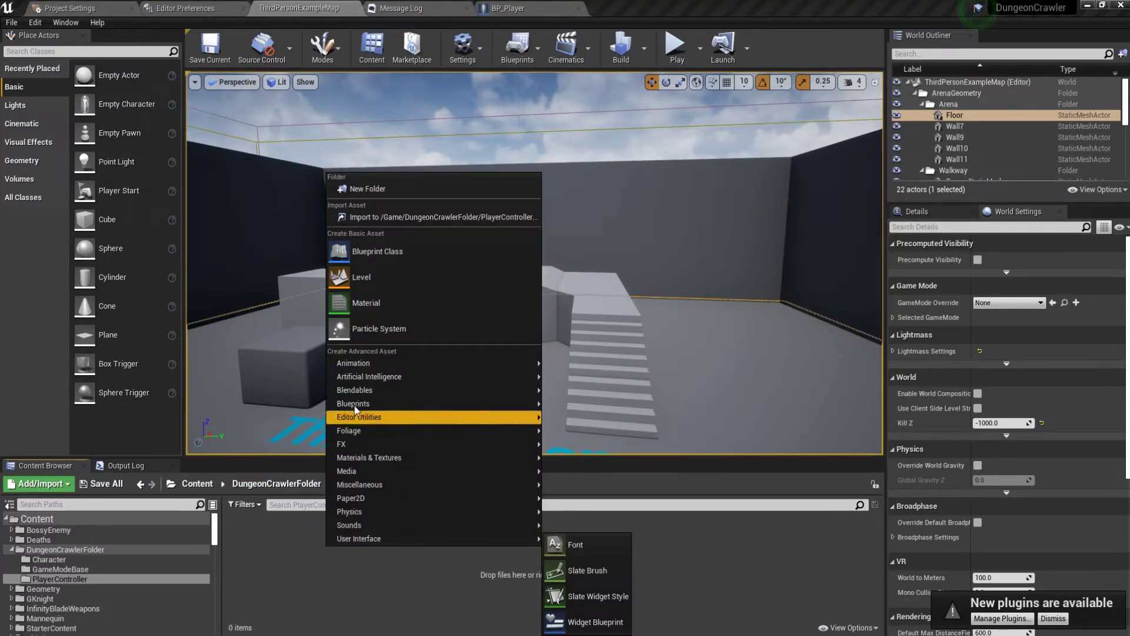
pyautogui.click(380, 246)
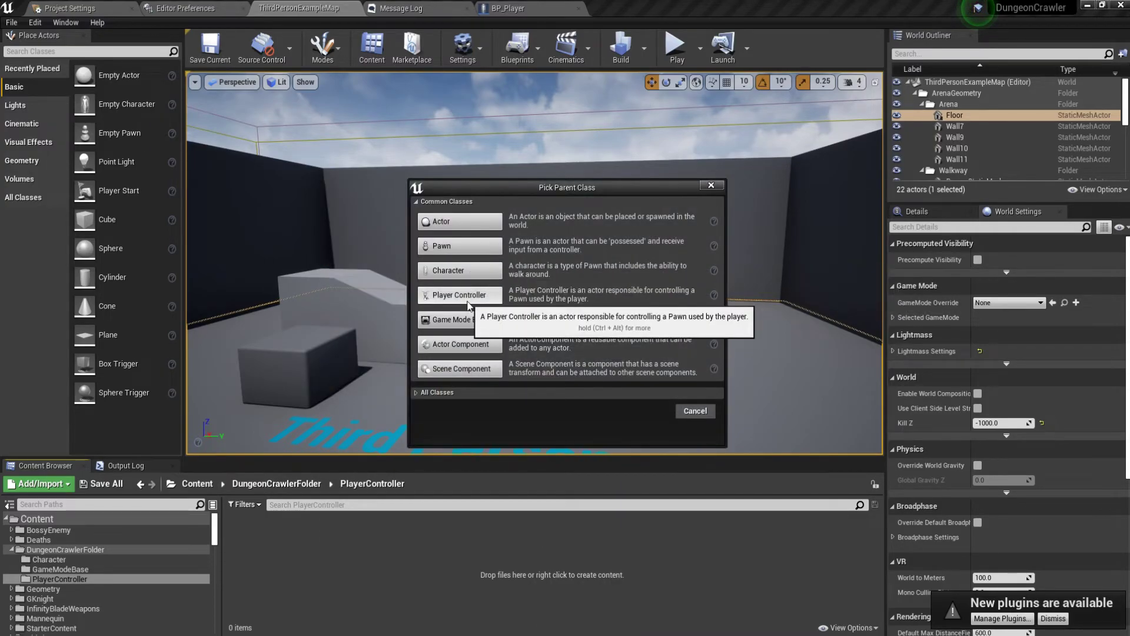
pyautogui.click(468, 301)
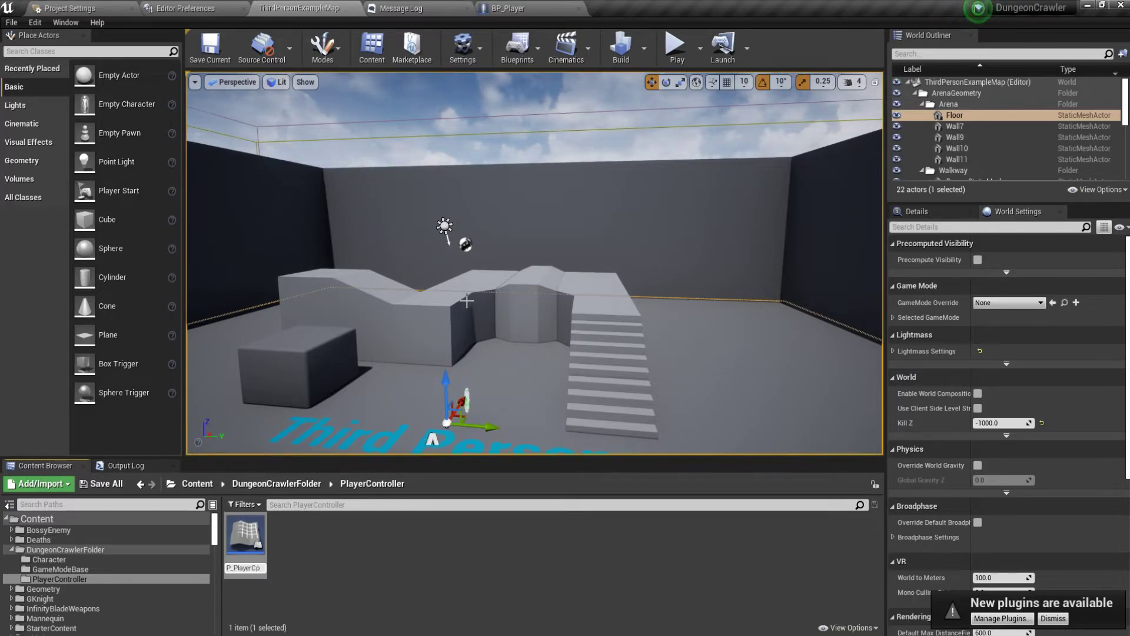
pyautogui.write('BP_PlayerControll')
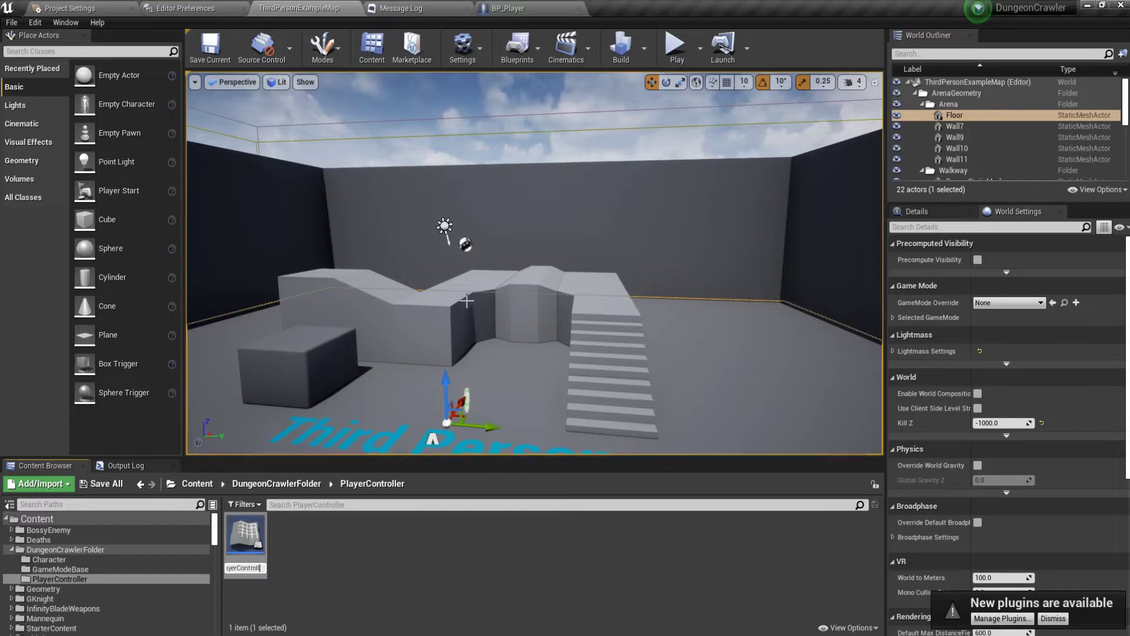
pyautogui.write('er')
pyautogui.press('Return')
pyautogui.click(276, 484)
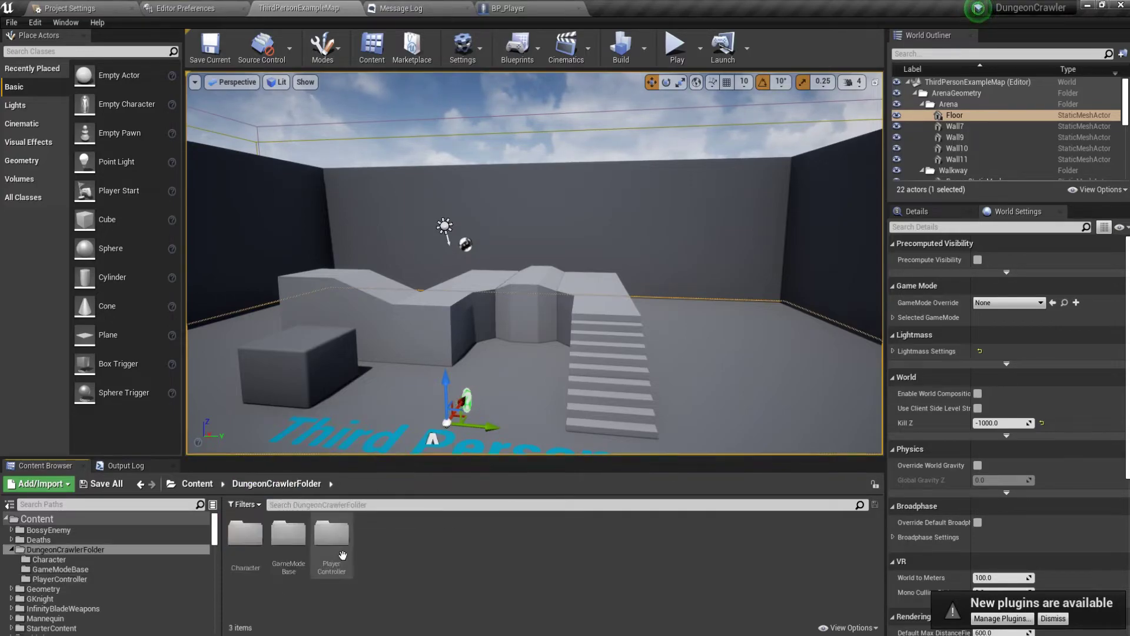
# Step: Create two new folders, Interfaces and Interactables, in DungeonCrawlerFolder
pyautogui.rightClick(397, 536)
pyautogui.click(459, 184)
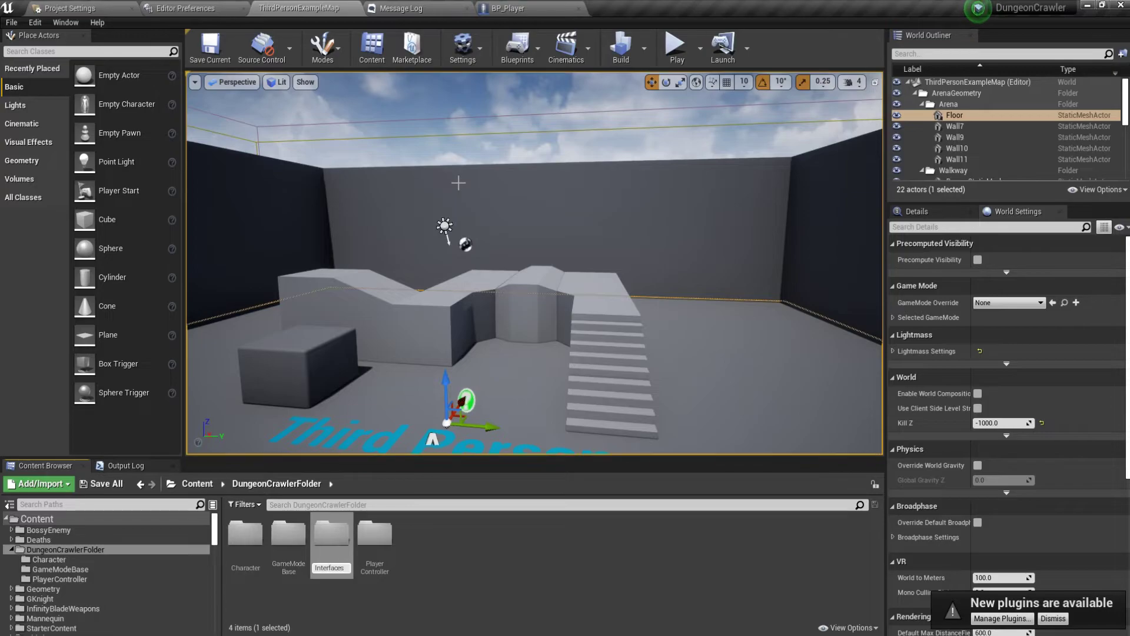
pyautogui.press('Return')
pyautogui.rightClick(471, 564)
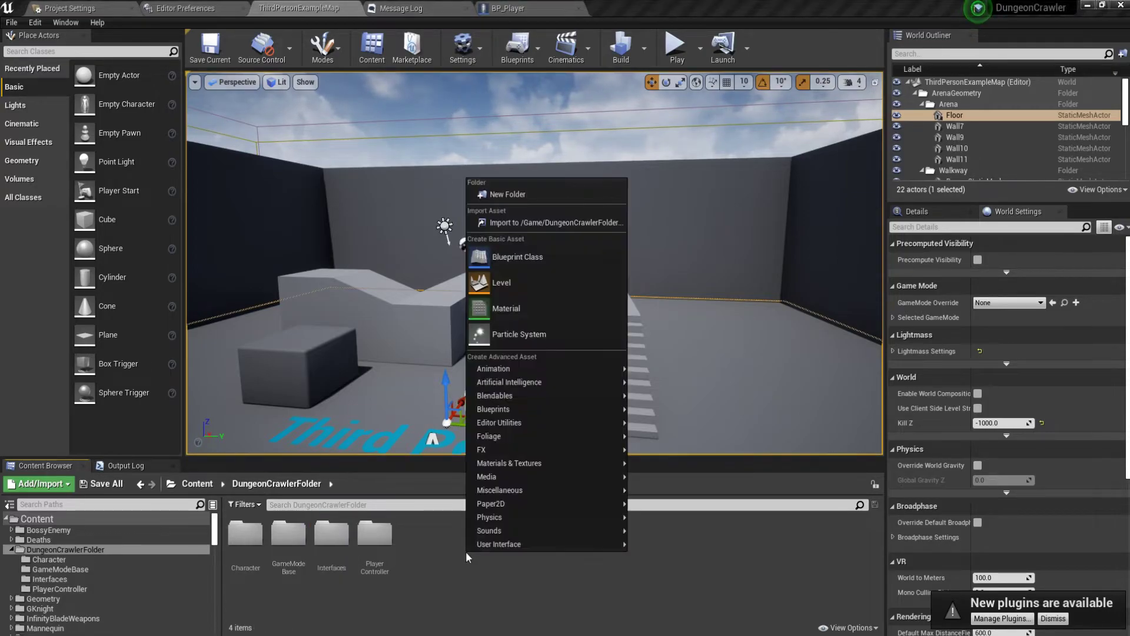
pyautogui.click(512, 191)
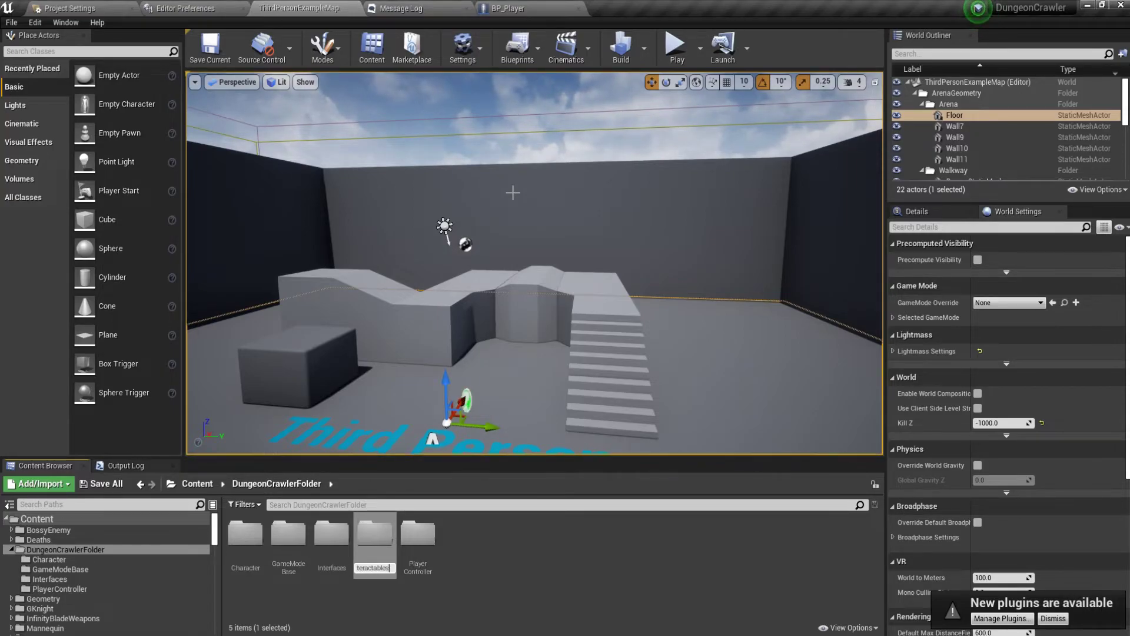
pyautogui.write('Interactables')
pyautogui.press('Return')
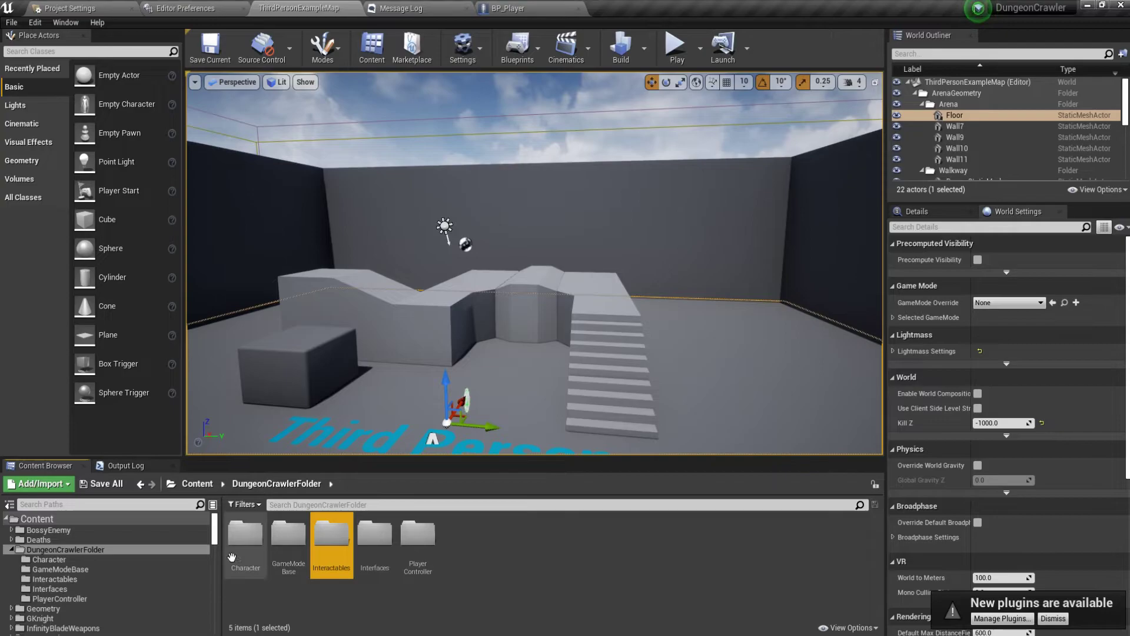
# Step: Save BP_PlayerController using Save All > Save Selected
pyautogui.click(102, 484)
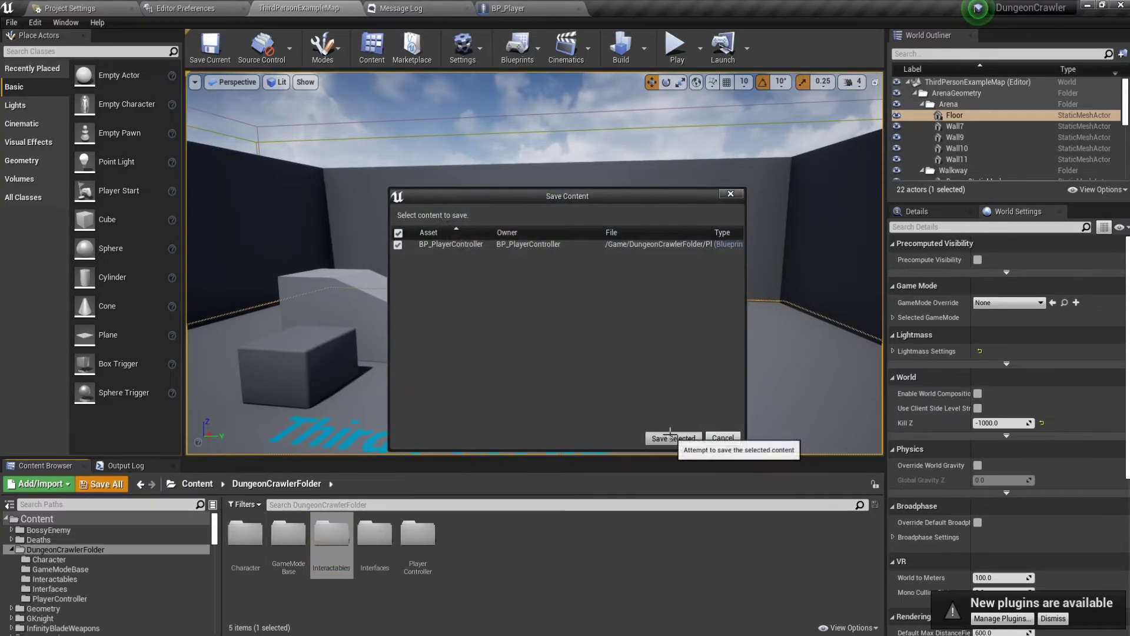
pyautogui.click(673, 438)
pyautogui.moveTo(534, 262)
pyautogui.mouseDown(button='right')
pyautogui.moveTo(615, 264)
pyautogui.moveTo(553, 264)
pyautogui.mouseUp(button='right')
# Step: In the GameModeBase folder, add a Game Mode Base blueprint BP_GMB and open it in the Blueprint editor
pyautogui.doubleClick(279, 567)
pyautogui.rightClick(278, 567)
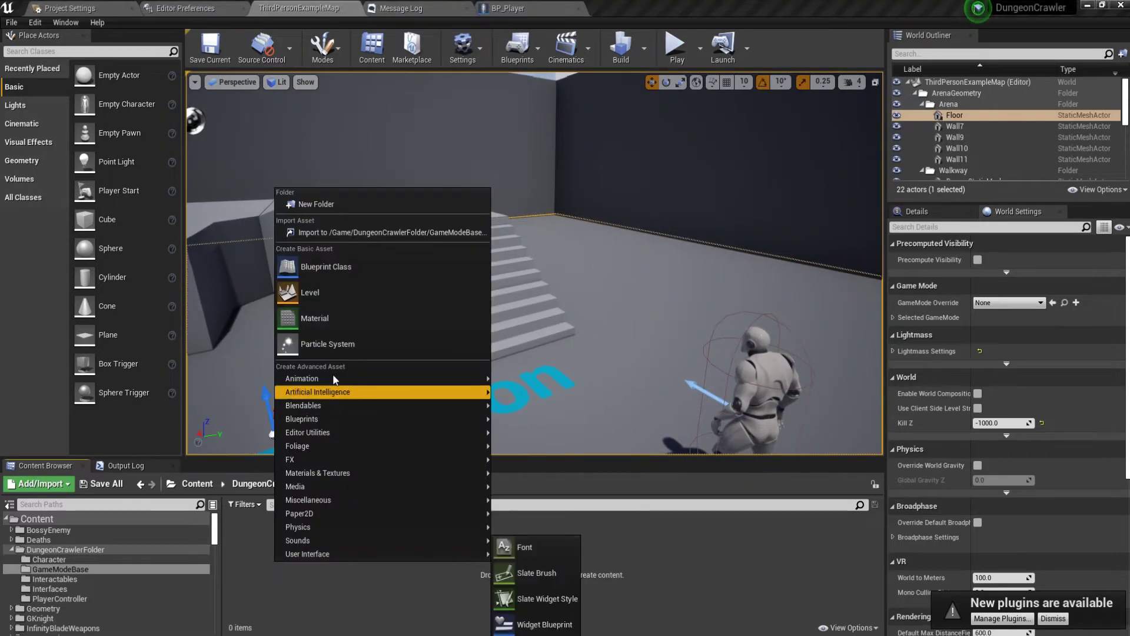
pyautogui.press('Escape')
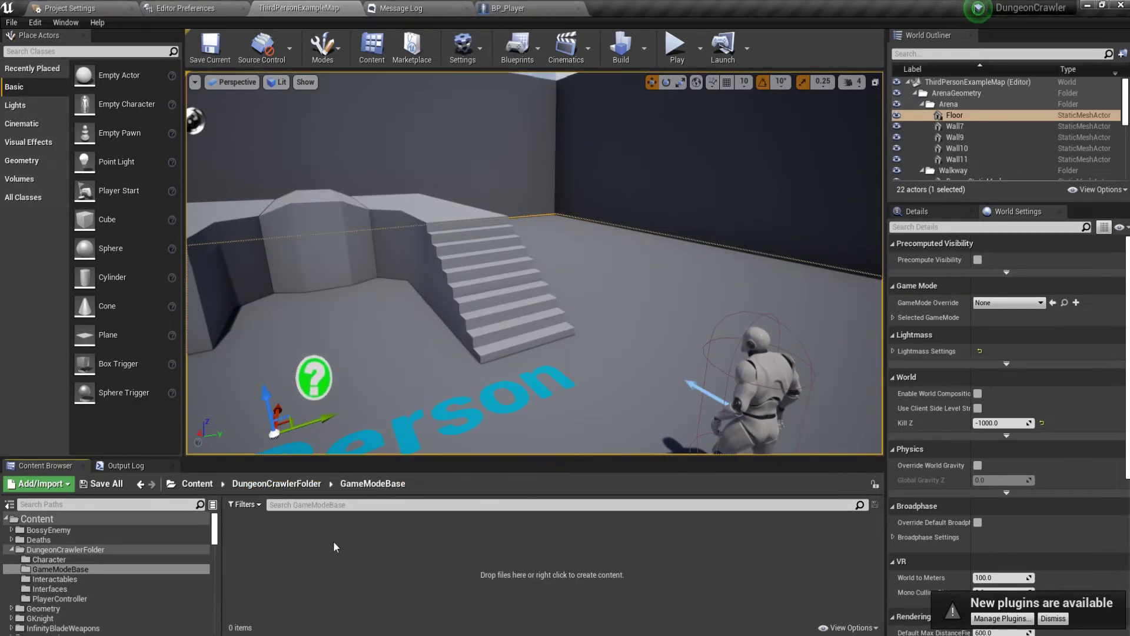
pyautogui.rightClick(325, 527)
pyautogui.click(377, 250)
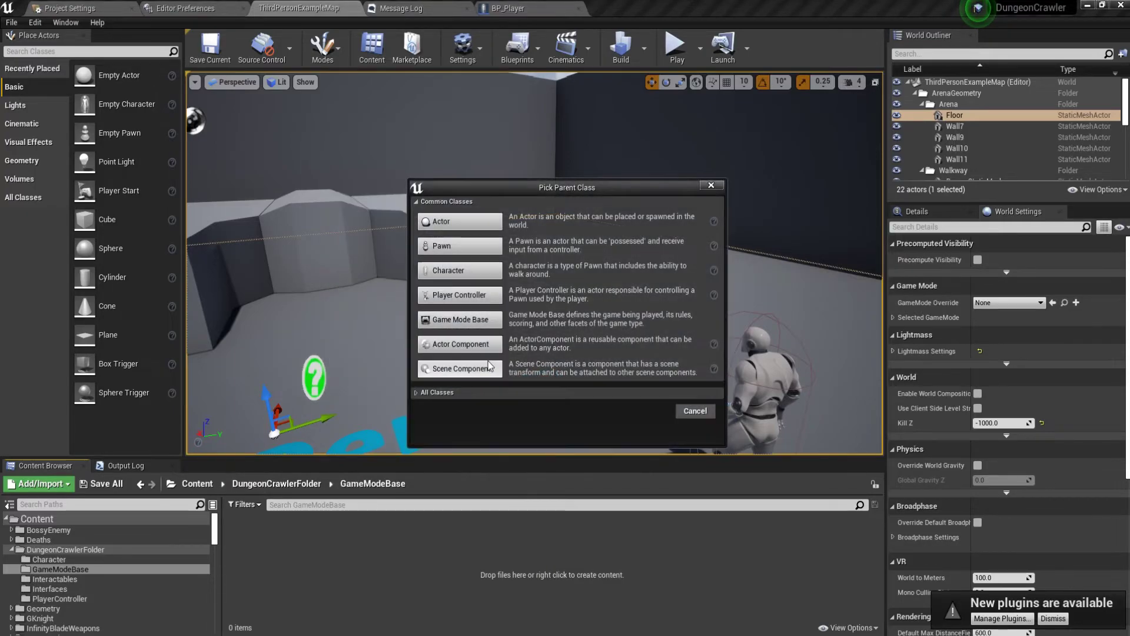
pyautogui.click(471, 319)
pyautogui.write('BP')
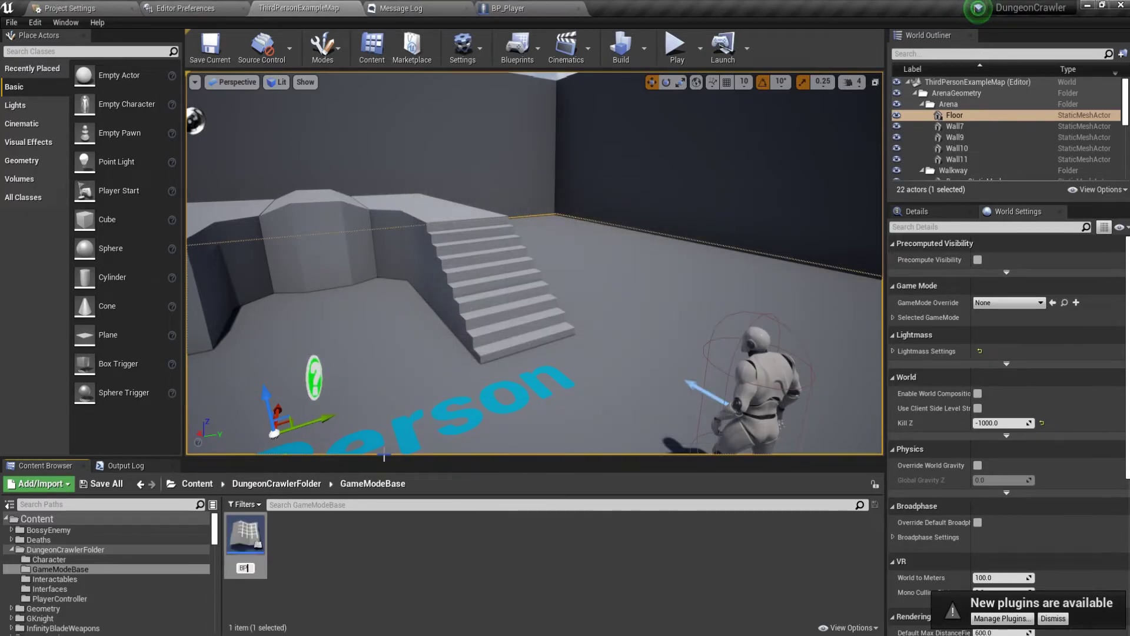
pyautogui.write('_GMB')
pyautogui.press('Return')
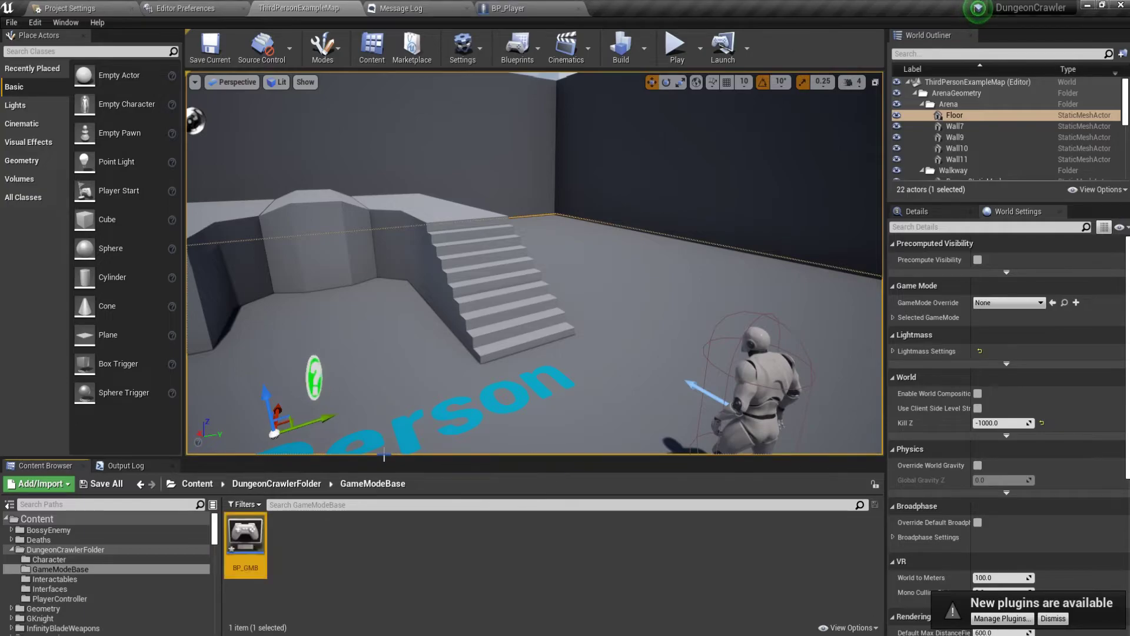
pyautogui.doubleClick(248, 550)
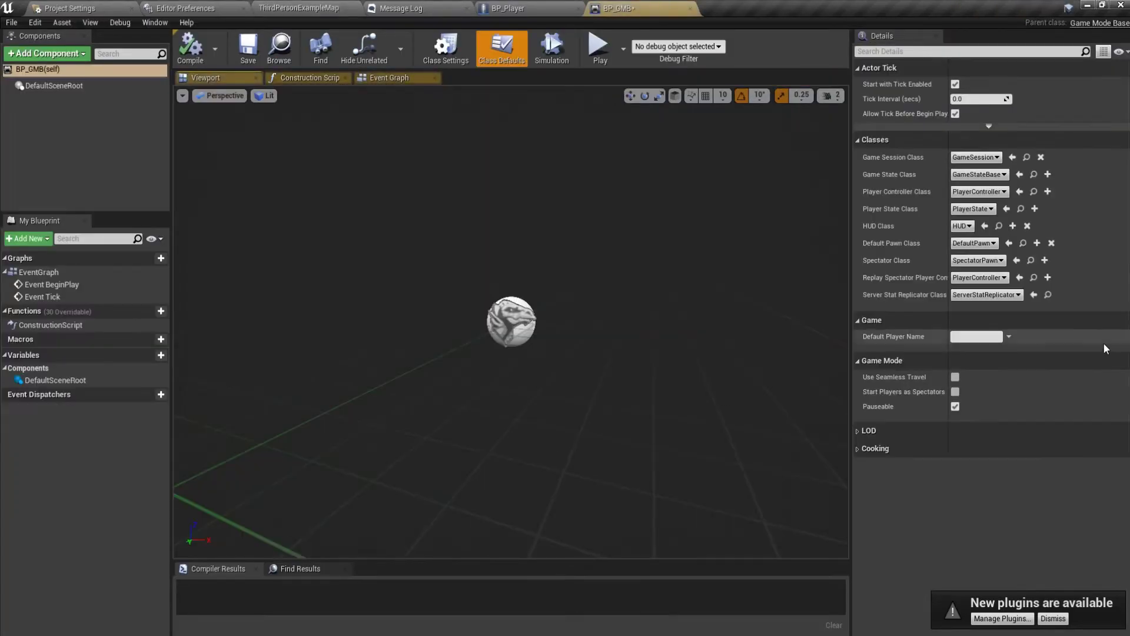
# Step: Set Player Controller Class to BP_PlayerController and Default Pawn Class to BP_Player, compile, and return to the level
pyautogui.click(980, 192)
pyautogui.click(977, 229)
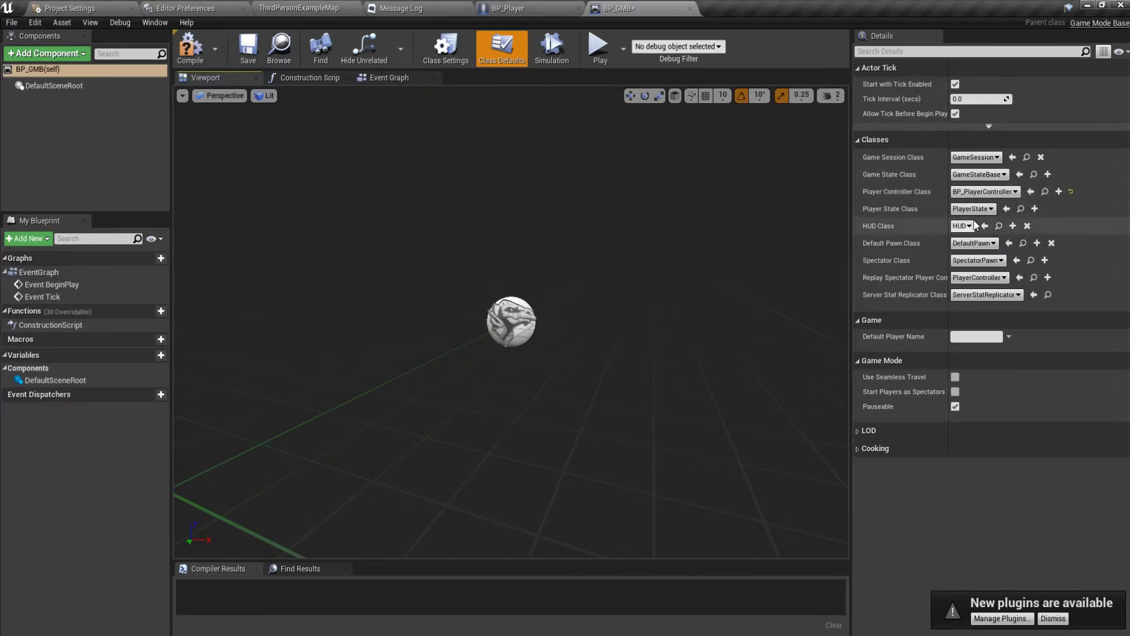
pyautogui.click(972, 243)
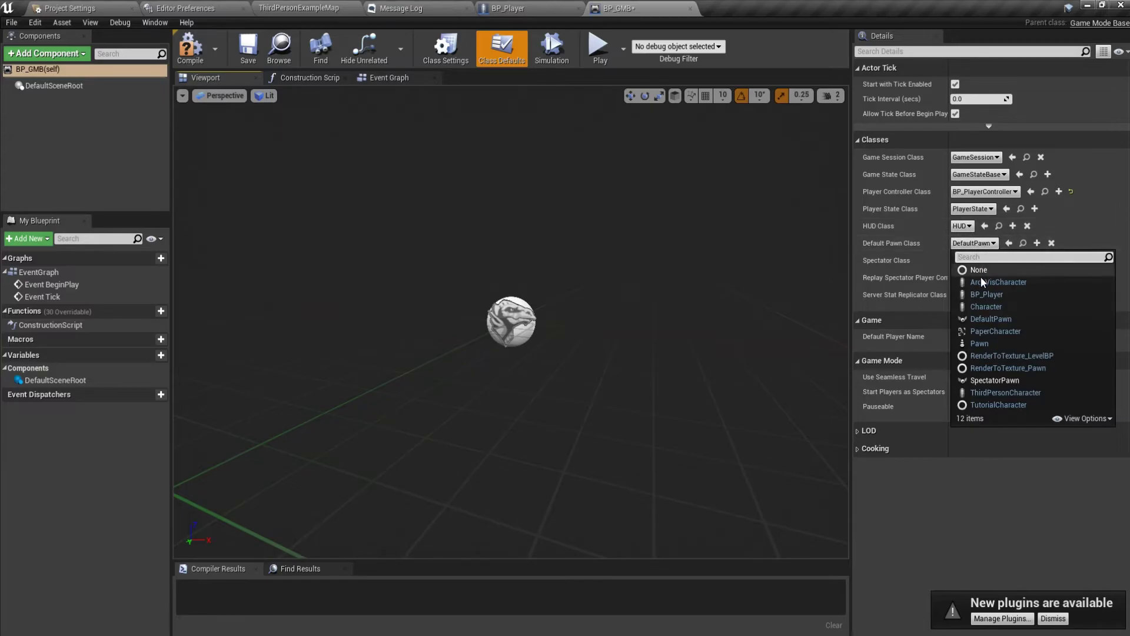
pyautogui.click(988, 294)
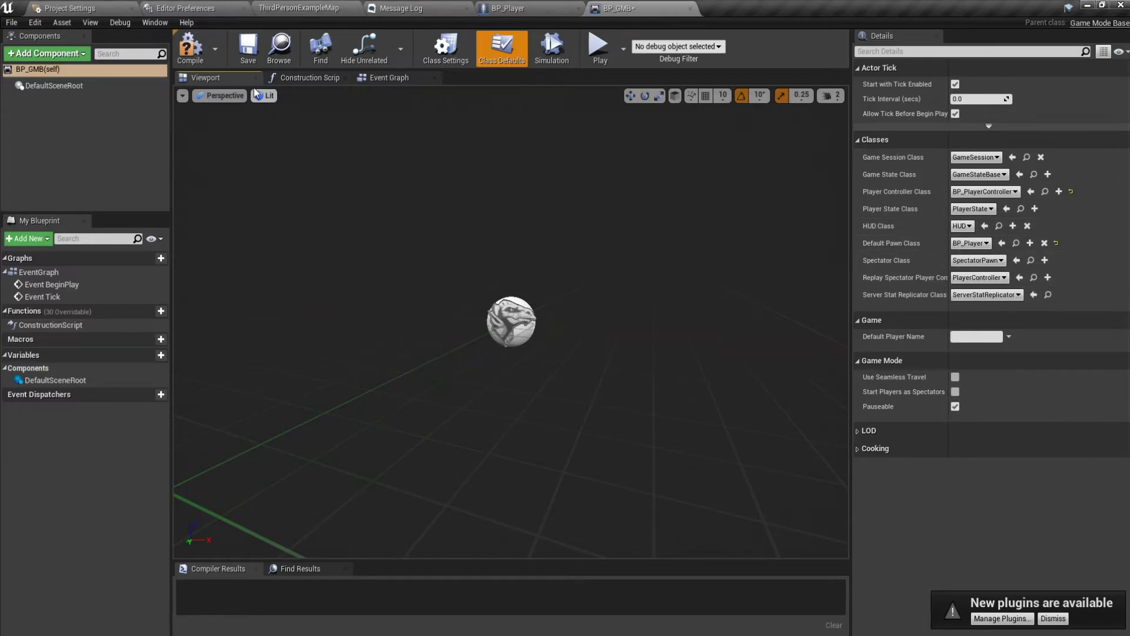
pyautogui.click(194, 59)
pyautogui.click(690, 9)
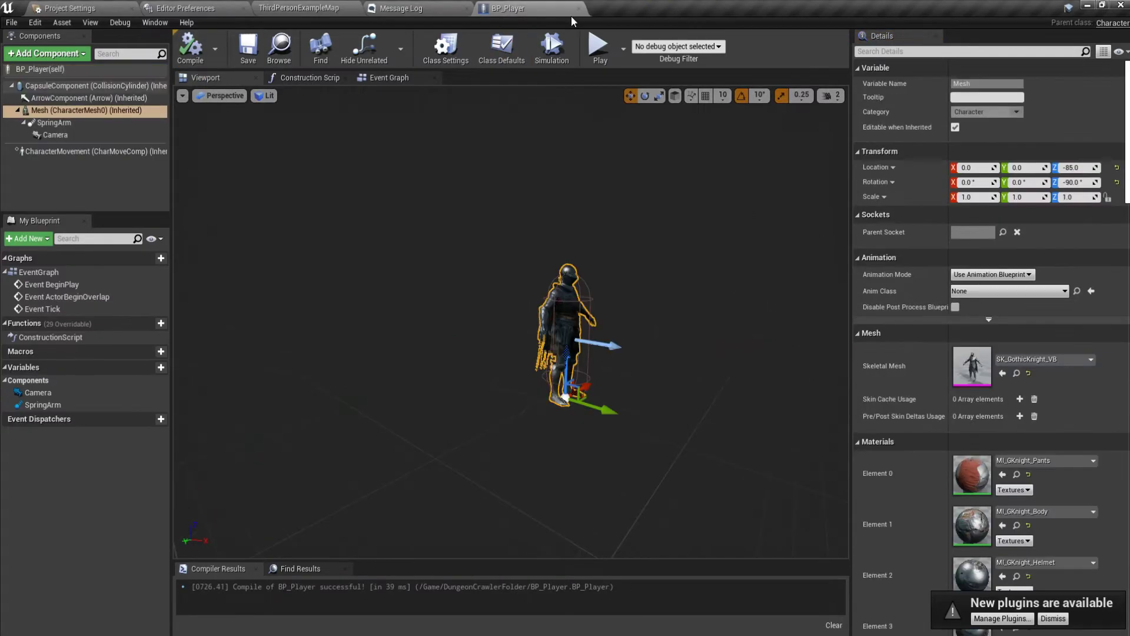
pyautogui.click(425, 6)
# Step: Set the level's GameMode Override to BP_GMB and test it in a Play session
pyautogui.click(316, 7)
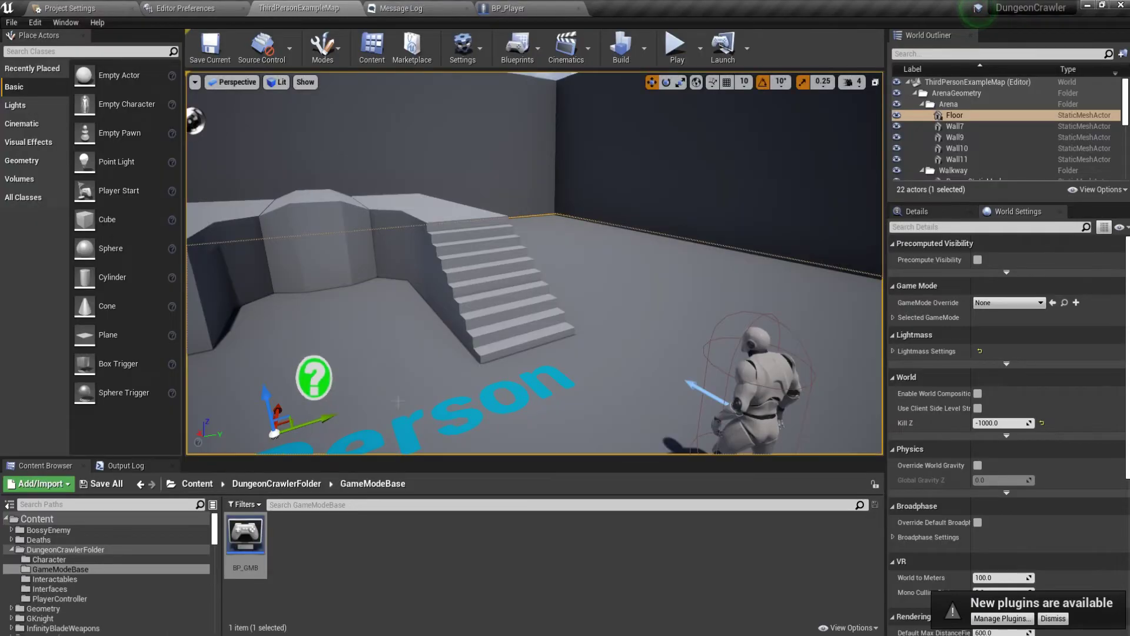
pyautogui.click(298, 484)
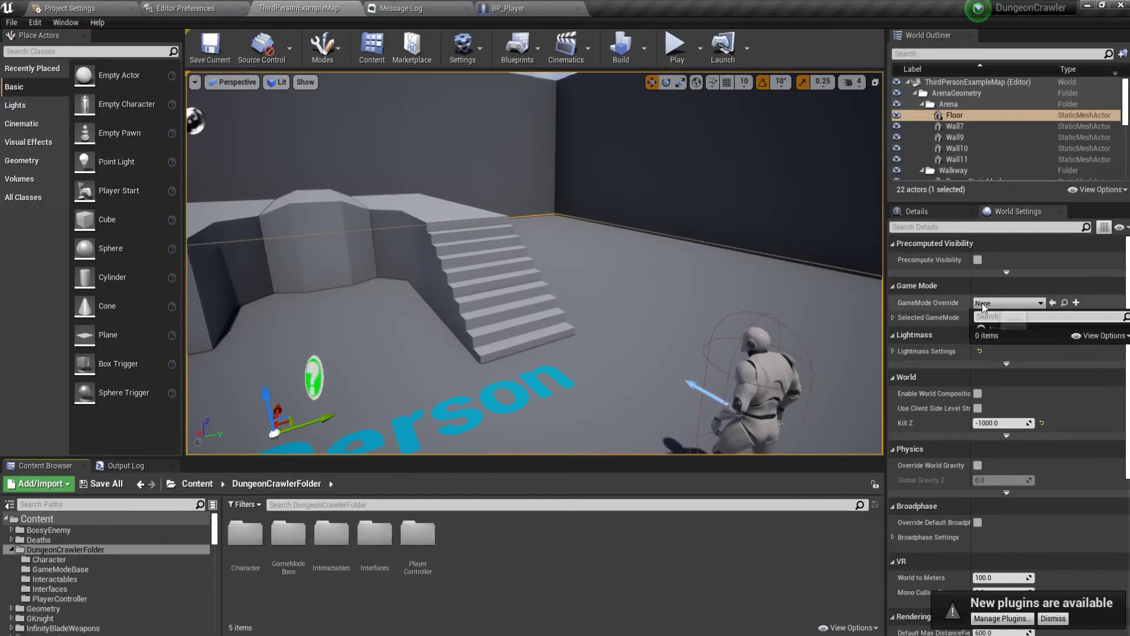
pyautogui.click(1008, 302)
pyautogui.click(1006, 354)
pyautogui.click(676, 46)
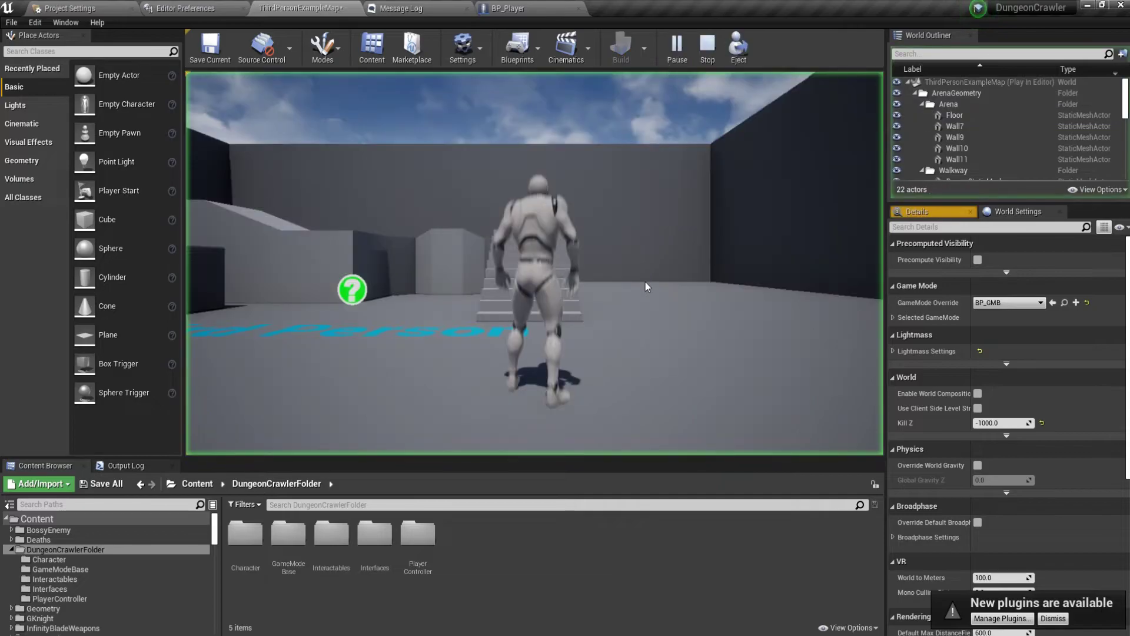
pyautogui.press('F8')
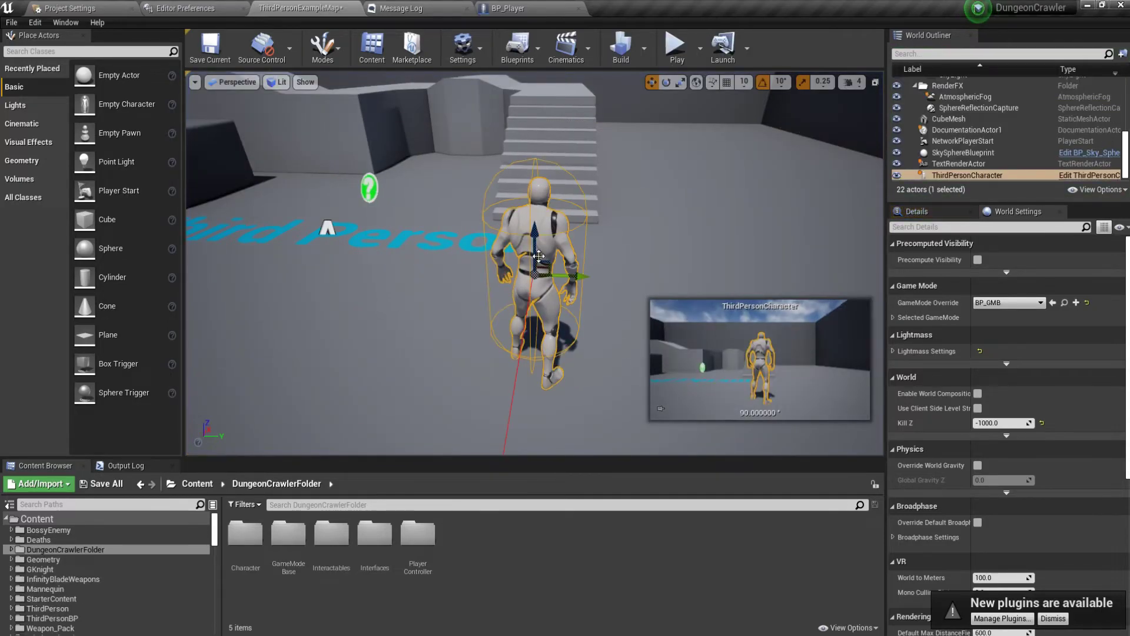
pyautogui.press('Escape')
# Step: Save the current level and play again to confirm the knight spawns
pyautogui.rightClick(646, 277)
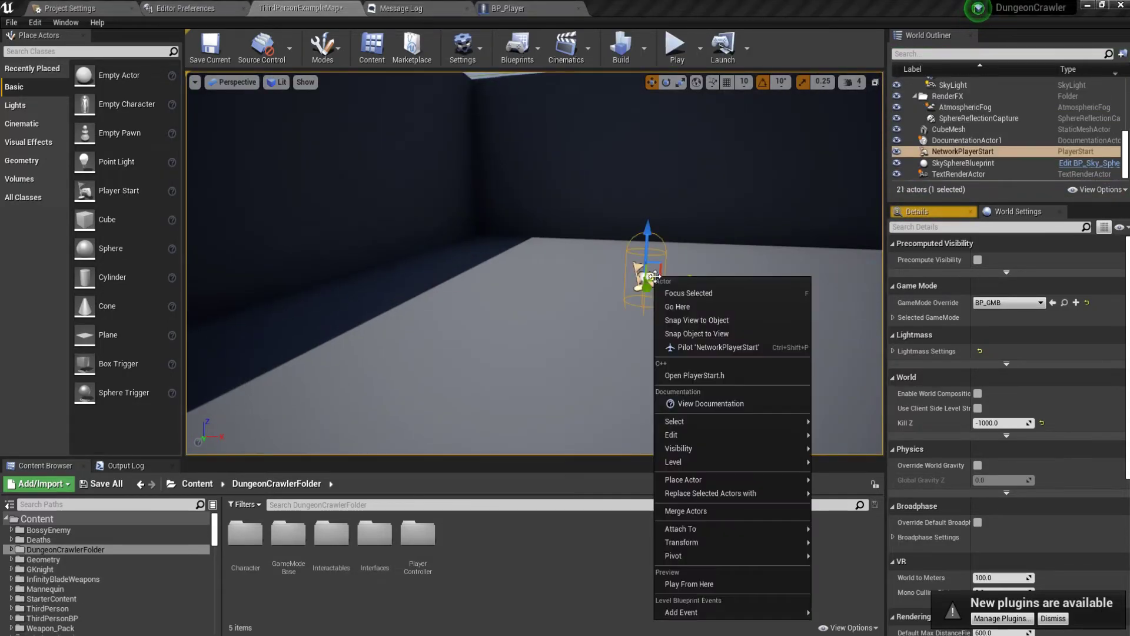
pyautogui.click(210, 47)
pyautogui.click(676, 46)
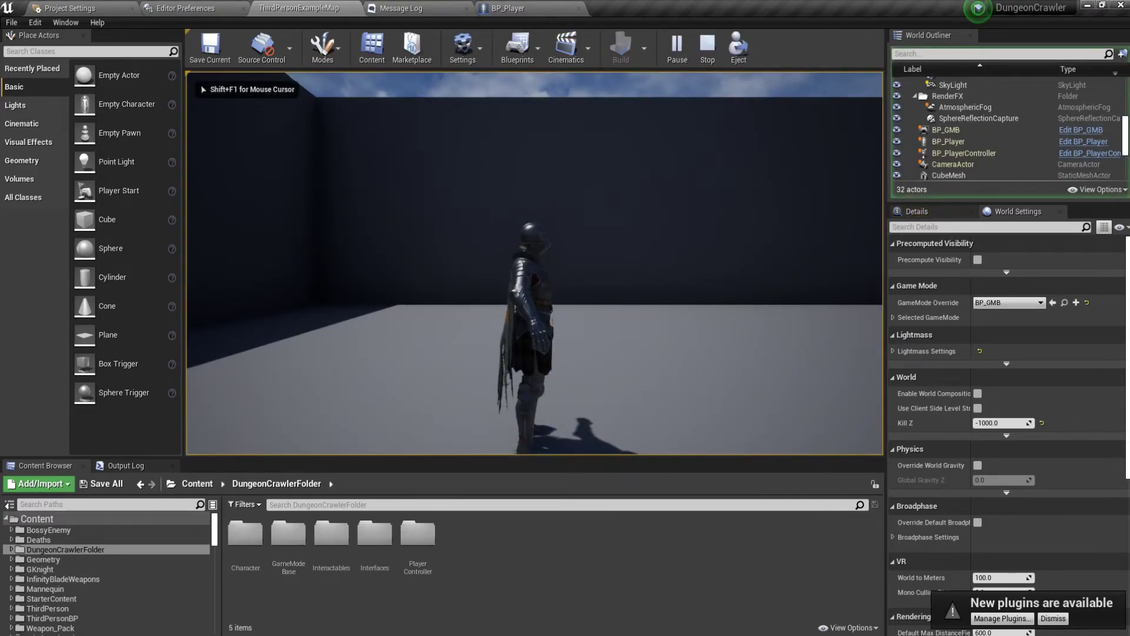
pyautogui.press('Escape')
# Step: Inspect BP_Player's spring arm and knight mesh, then launch a standalone game preview with Alt+P
pyautogui.click(508, 8)
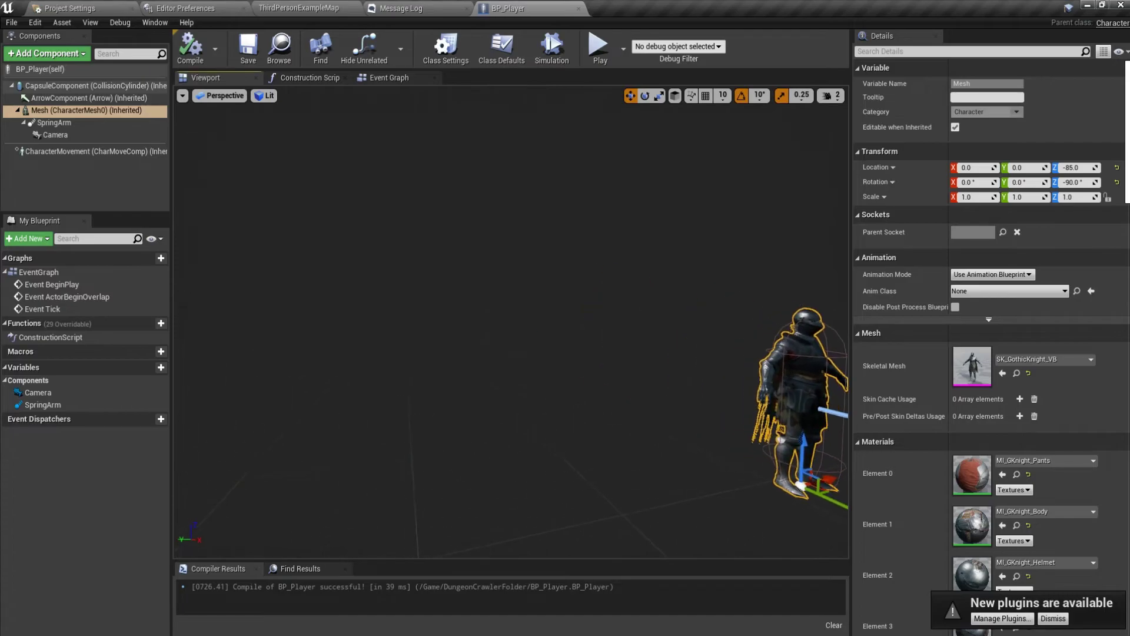
pyautogui.click(62, 123)
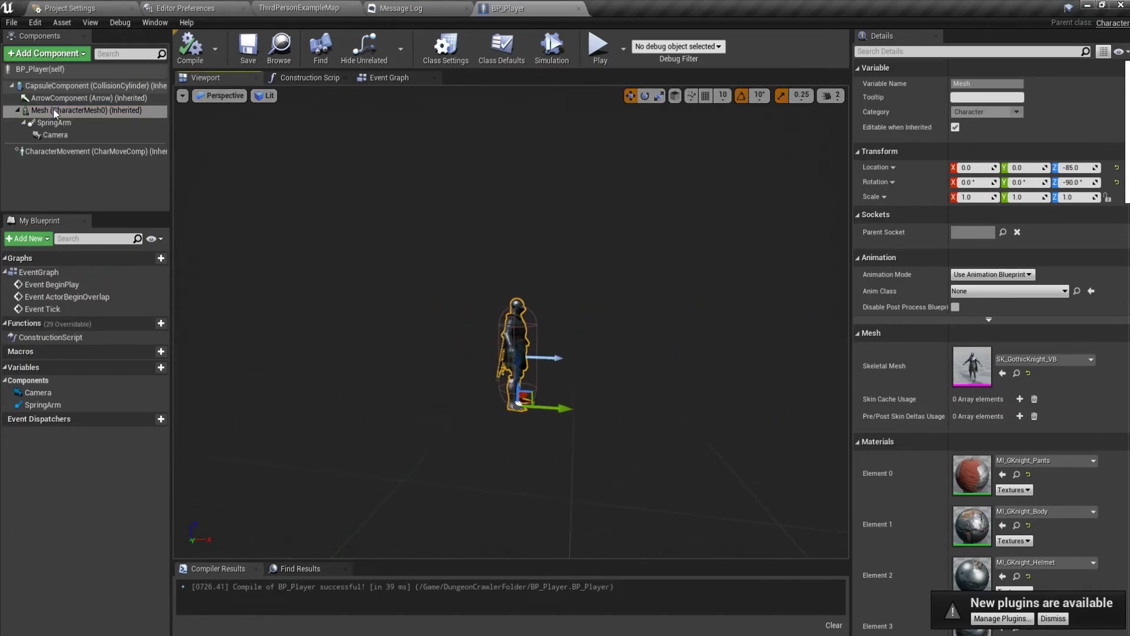
pyautogui.moveTo(530, 294); pyautogui.dragTo(480, 301, button='right')
pyautogui.click(644, 350)
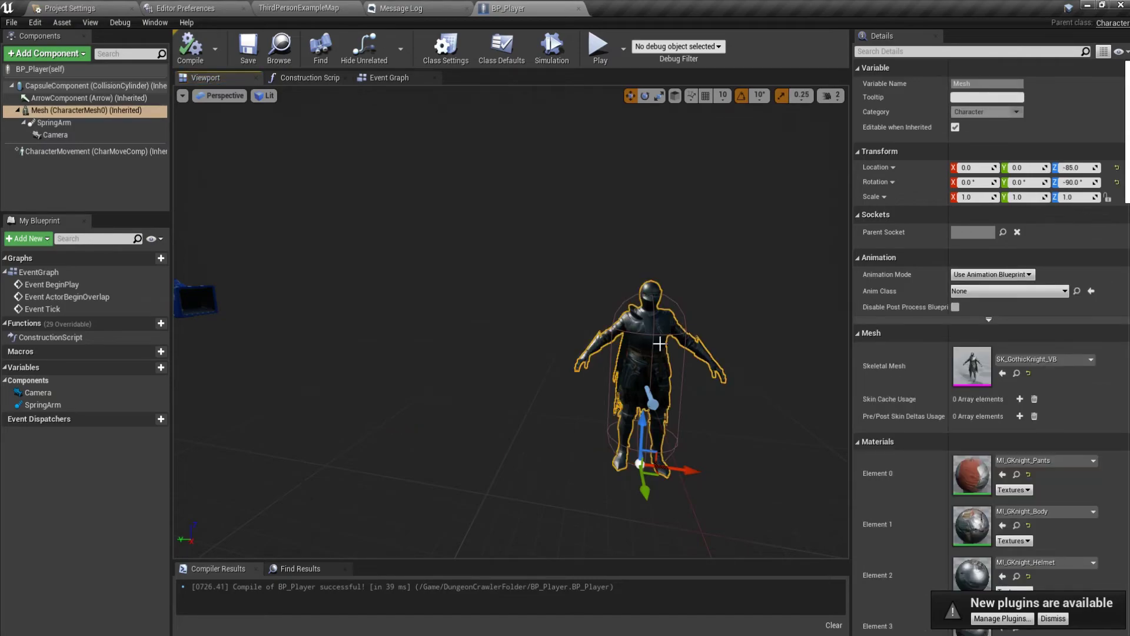
pyautogui.moveTo(544, 373)
pyautogui.mouseDown(button='right')
pyautogui.moveTo(506, 374)
pyautogui.moveTo(547, 373)
pyautogui.moveTo(523, 372)
pyautogui.mouseUp(button='right')
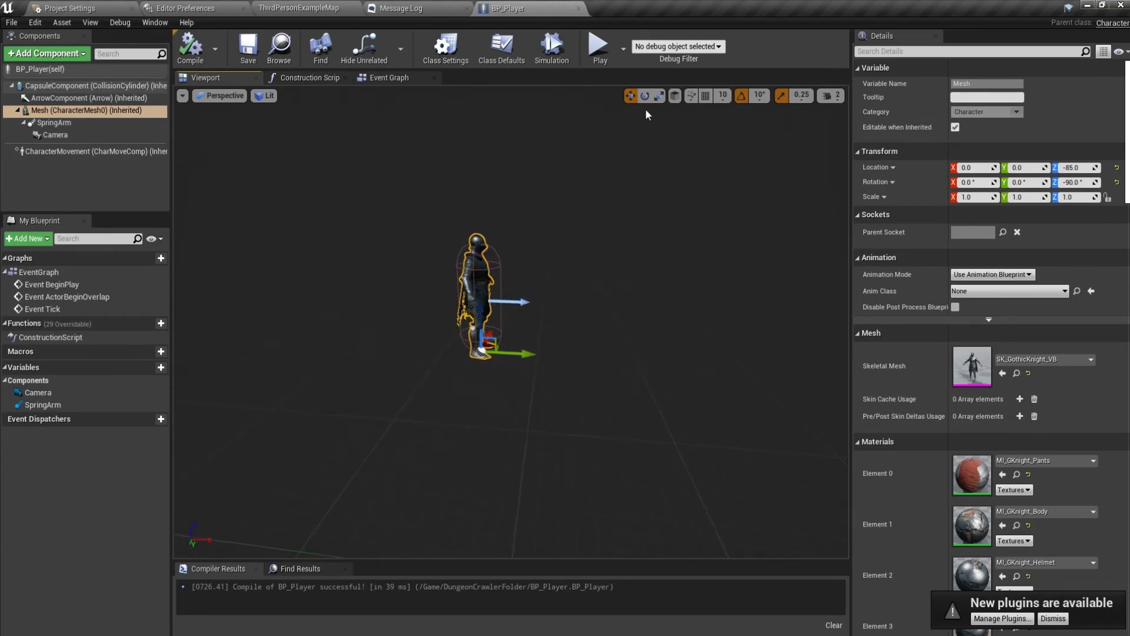
pyautogui.moveTo(591, 227); pyautogui.dragTo(574, 228, button='right')
pyautogui.hotkey('alt', 'p')
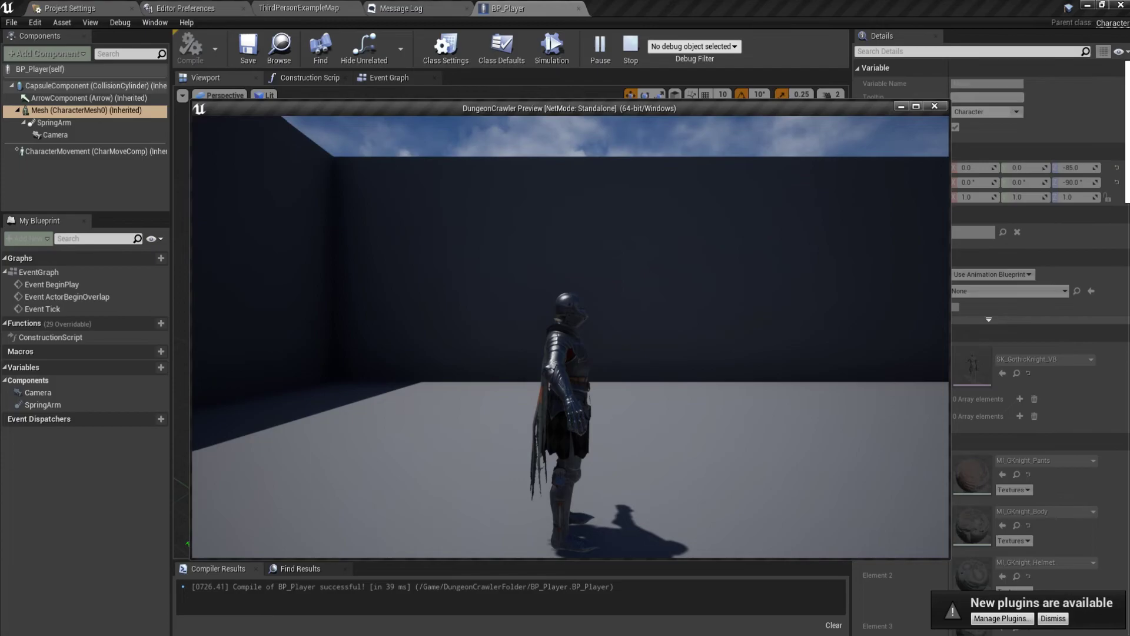
# Step: Exit the preview and rotate BP_Player's SpringArm to 90 on the Z axis
pyautogui.press('Escape')
pyautogui.doubleClick(55, 135)
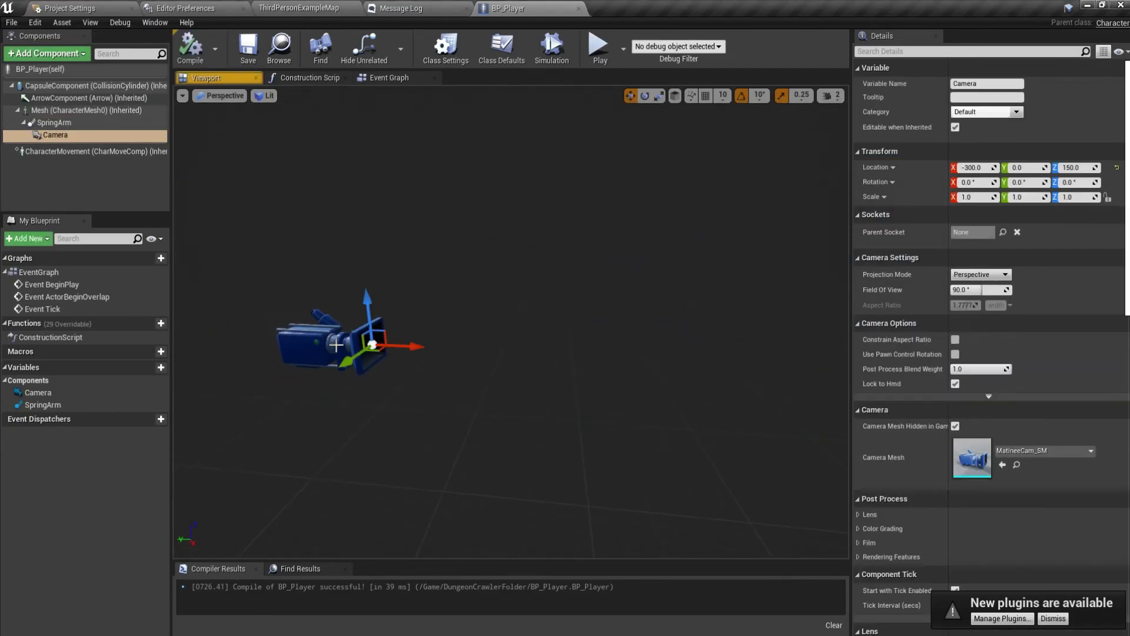
pyautogui.click(54, 122)
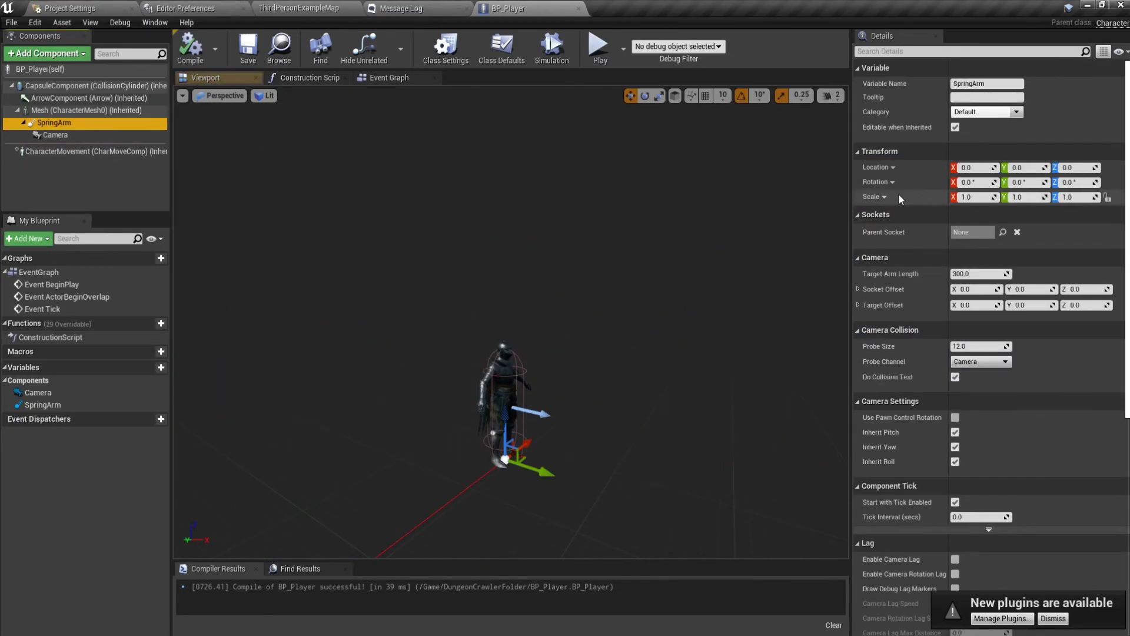
pyautogui.click(1071, 168)
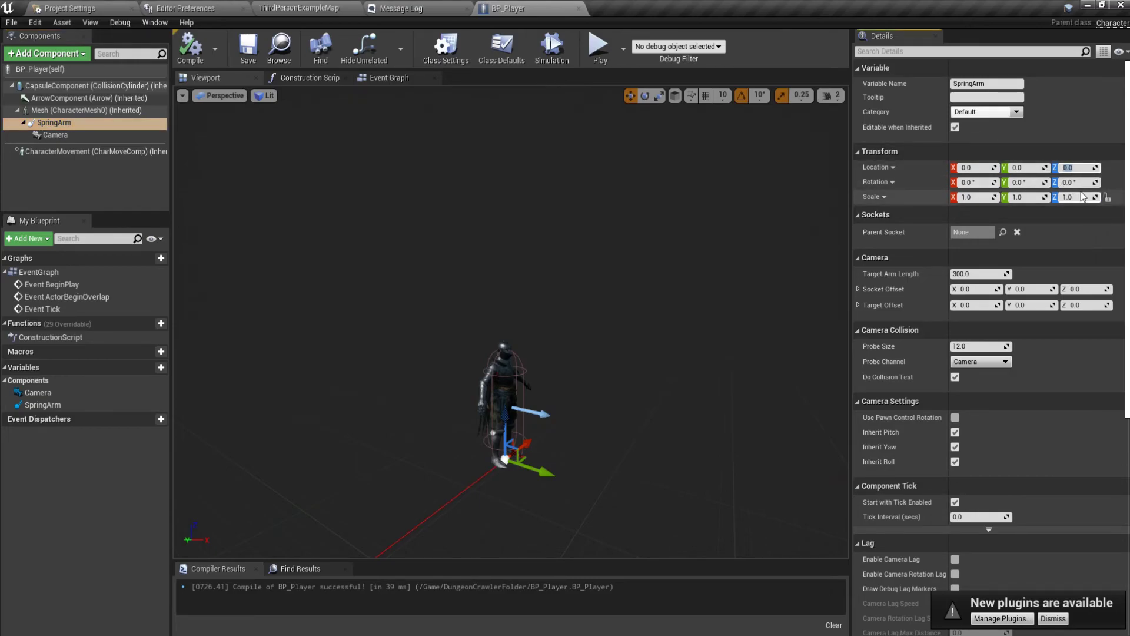
pyautogui.click(1080, 182)
pyautogui.write('90')
pyautogui.press('Return')
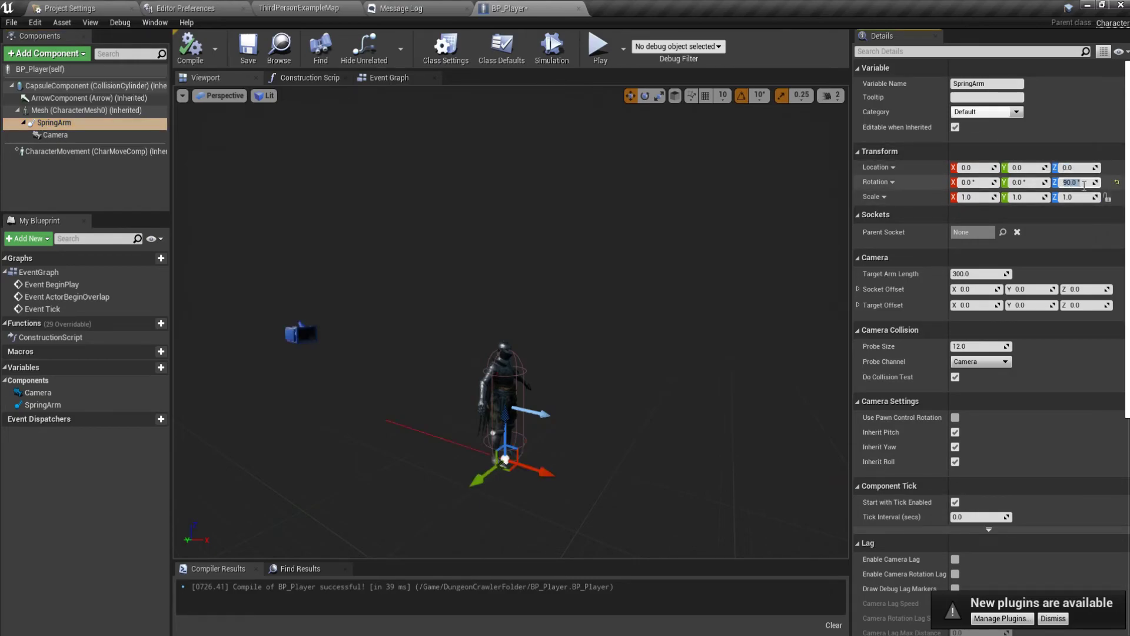
# Step: Compile BP_Player and play-test the camera behind the knight, then select the knight mesh
pyautogui.click(190, 47)
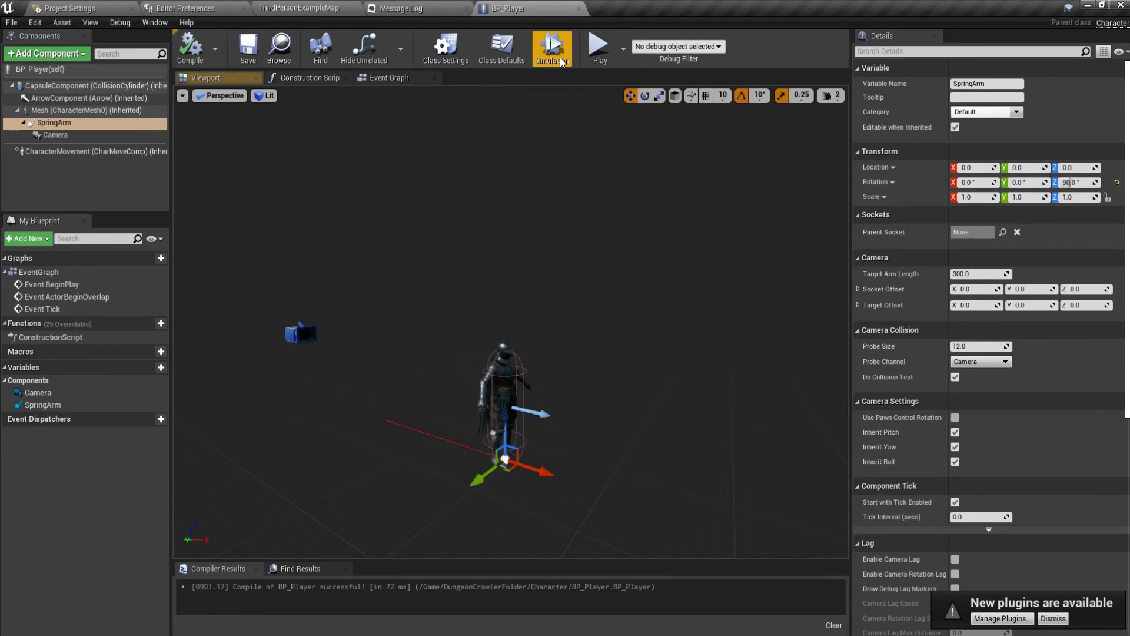
pyautogui.click(592, 63)
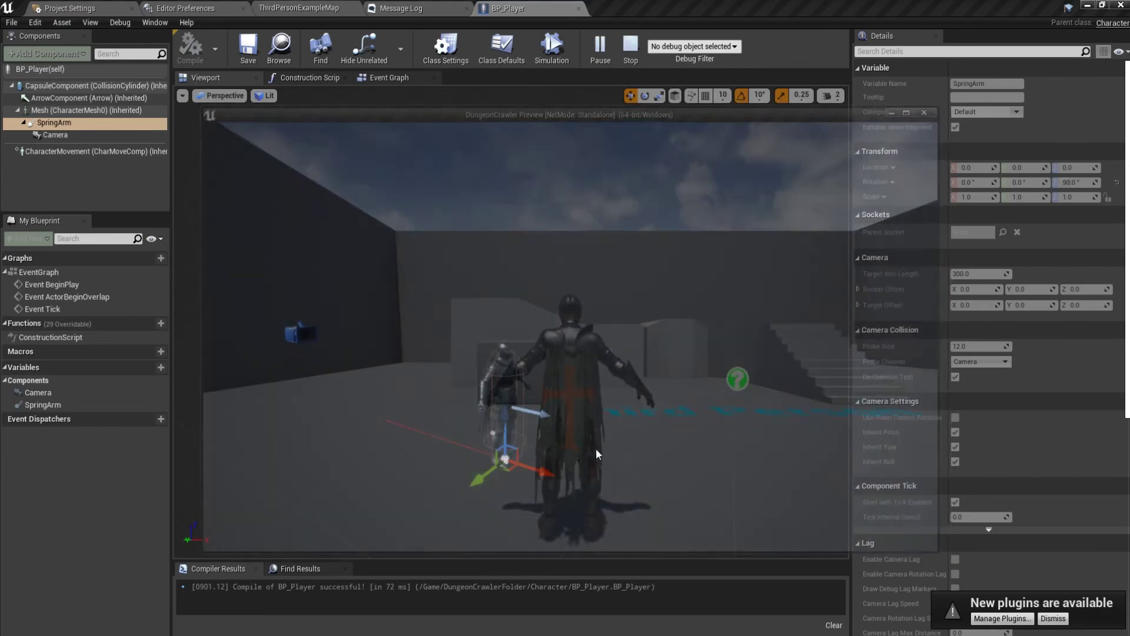
pyautogui.press('Escape')
pyautogui.click(499, 395)
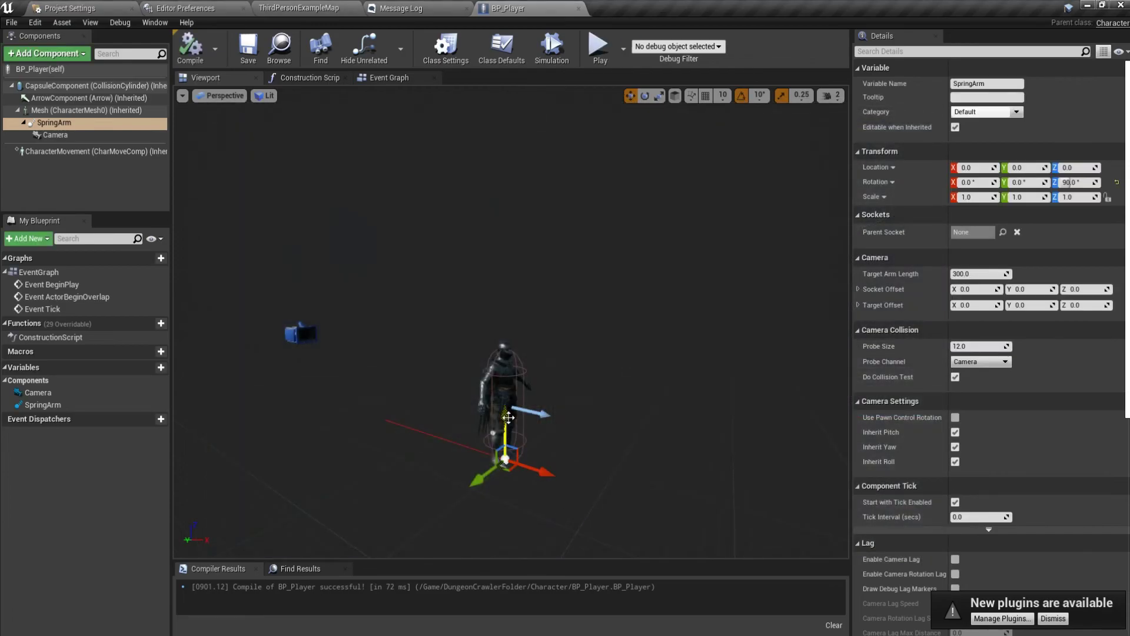
# Step: Set the knight mesh's Z location to -90, recompile BP_Player, and launch a standalone preview
pyautogui.click(1085, 168)
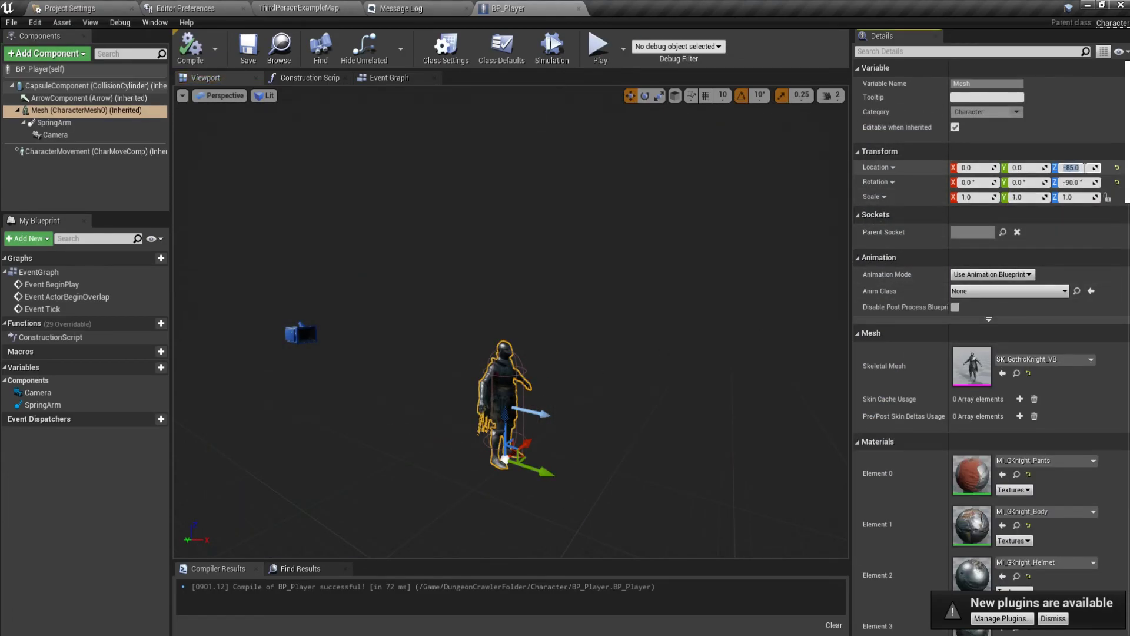
pyautogui.write('-90')
pyautogui.press('Return')
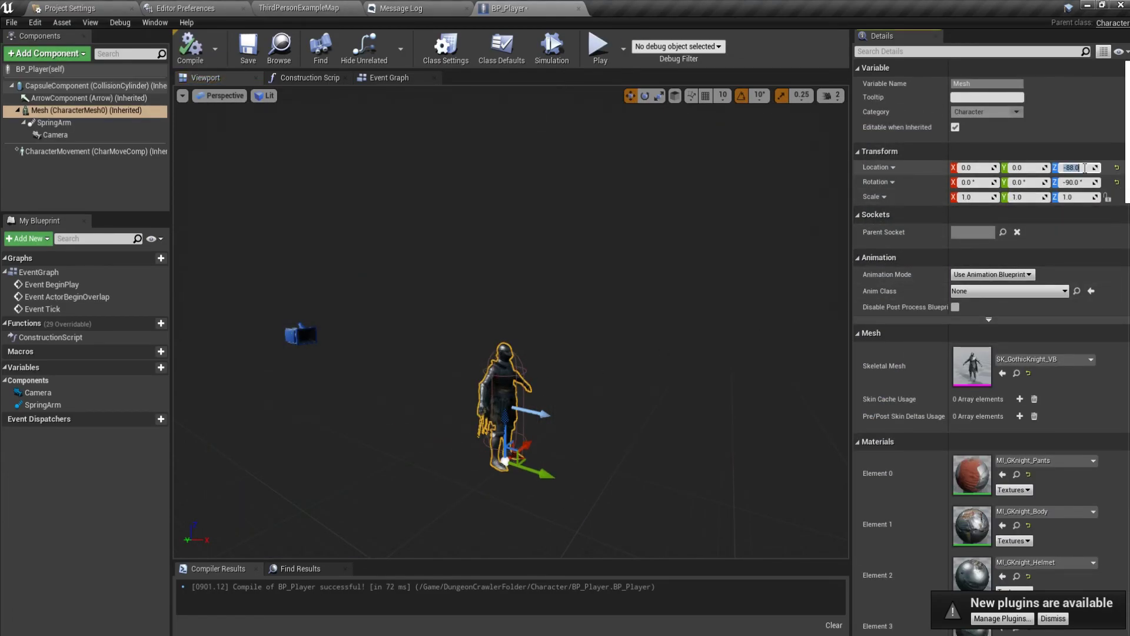
pyautogui.click(190, 47)
pyautogui.click(600, 50)
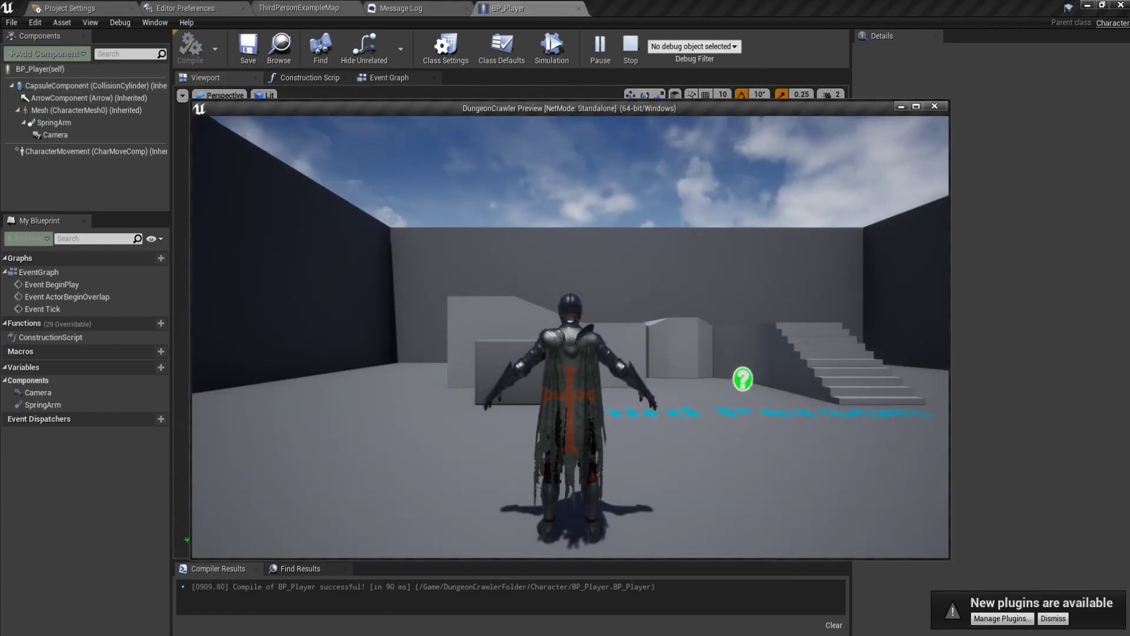